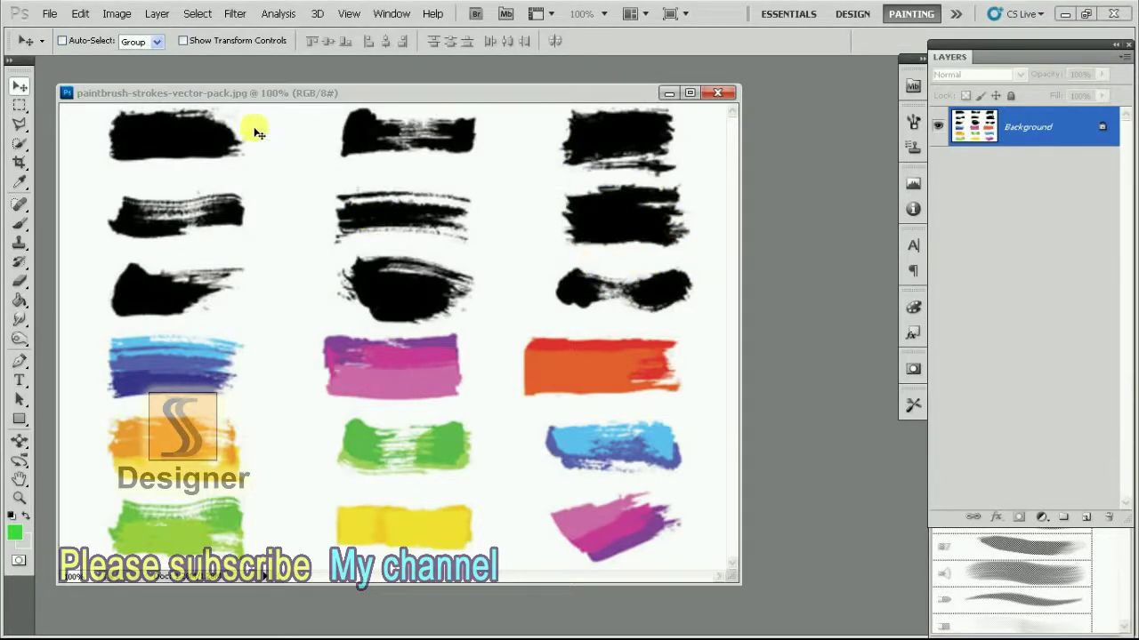
Step: Convert the strokes image to Grayscale, discarding its colour information
{"action": "left_click", "coordinate": [117, 14]}
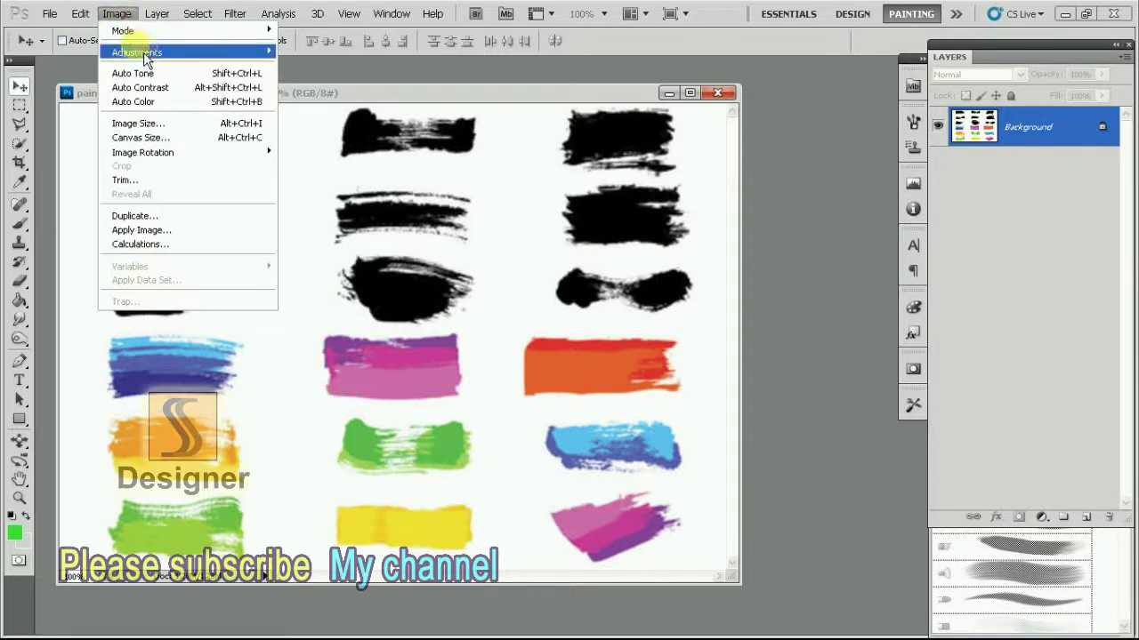
{"action": "left_click", "coordinate": [195, 59]}
{"action": "mouse_move", "coordinate": [125, 30]}
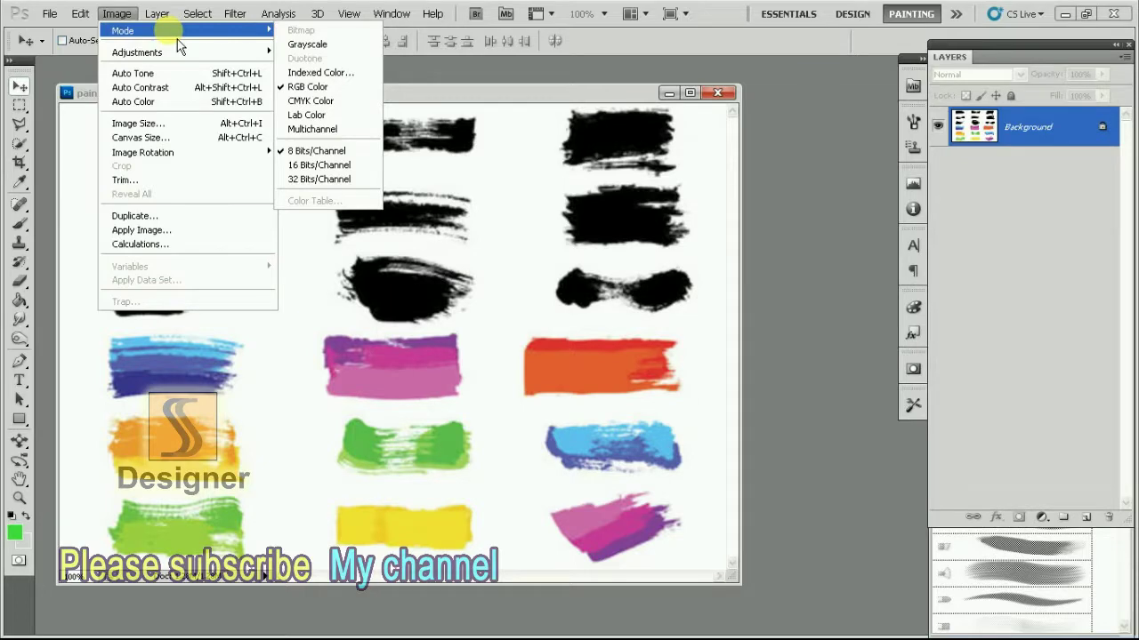
{"action": "left_click", "coordinate": [307, 45]}
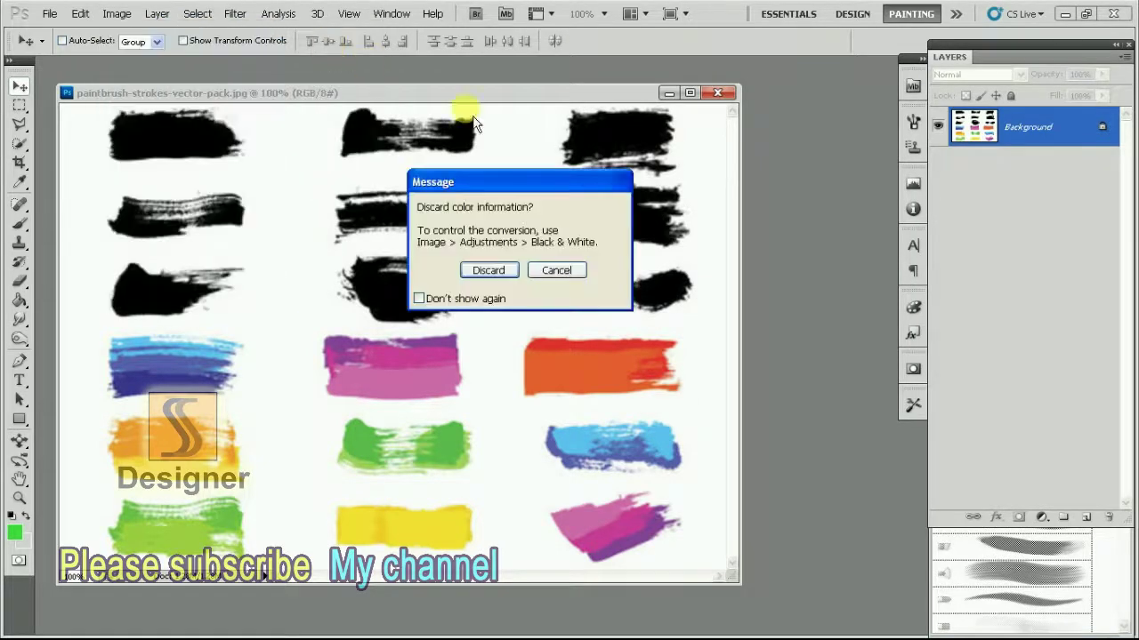
{"action": "left_click", "coordinate": [488, 271]}
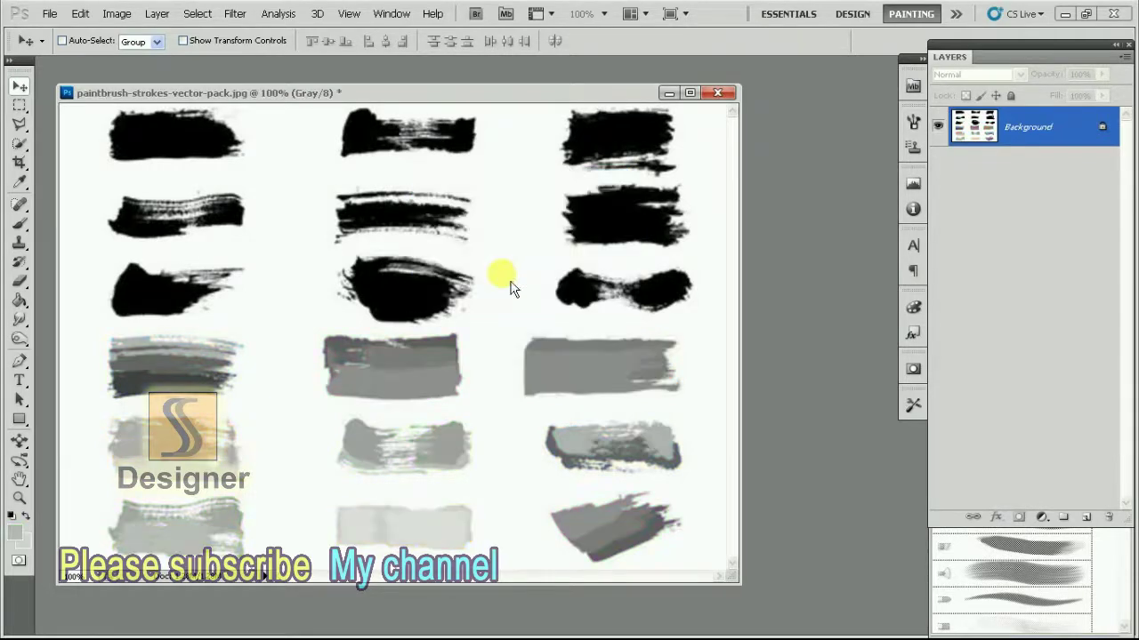
Step: Switch the gray image back to RGB Color mode
{"action": "left_click", "coordinate": [124, 26]}
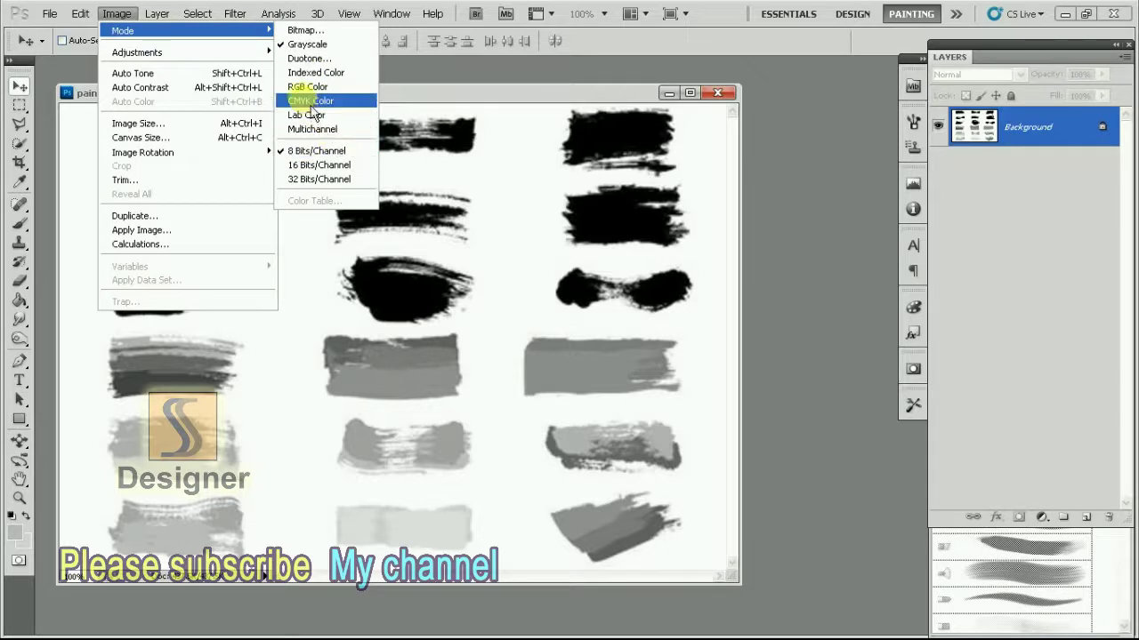
{"action": "left_click", "coordinate": [311, 87]}
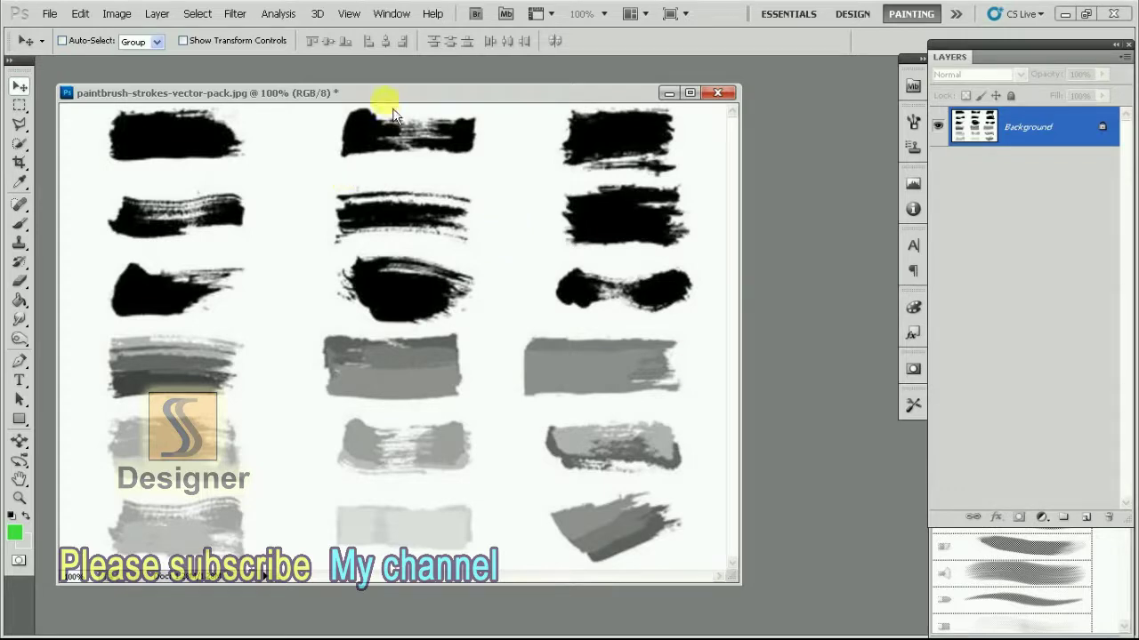
{"action": "right_click", "coordinate": [434, 108]}
Step: Resample to 250 pixels/inch (2778 × 1945 px) and fit the whole canvas in view
{"action": "left_click", "coordinate": [450, 120]}
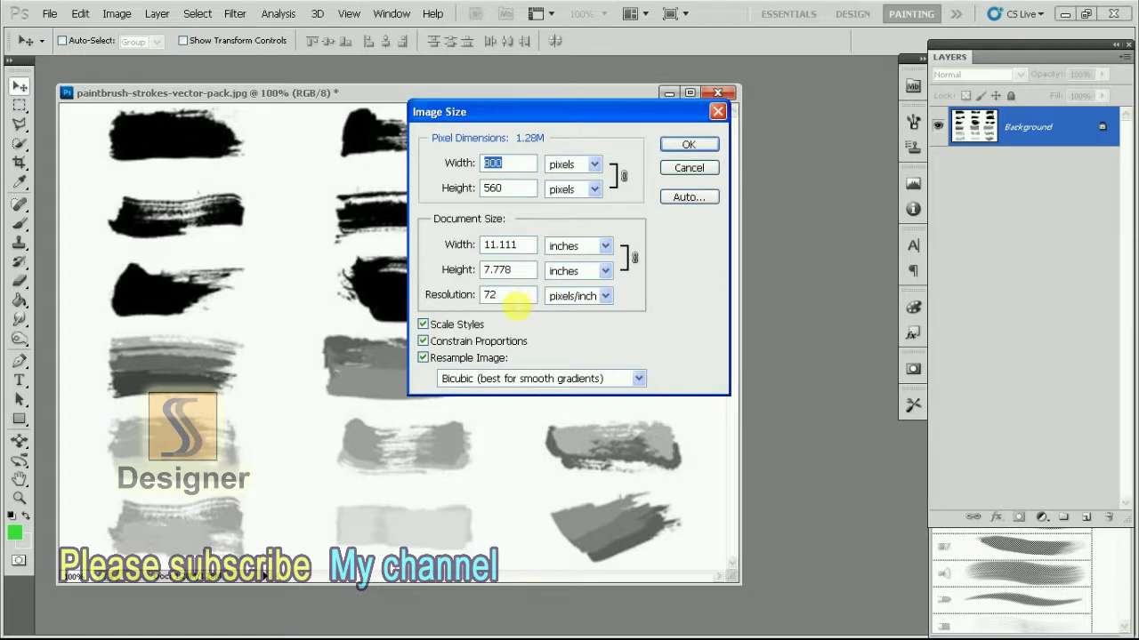
{"action": "left_click", "coordinate": [516, 297]}
{"action": "type", "text": "250"}
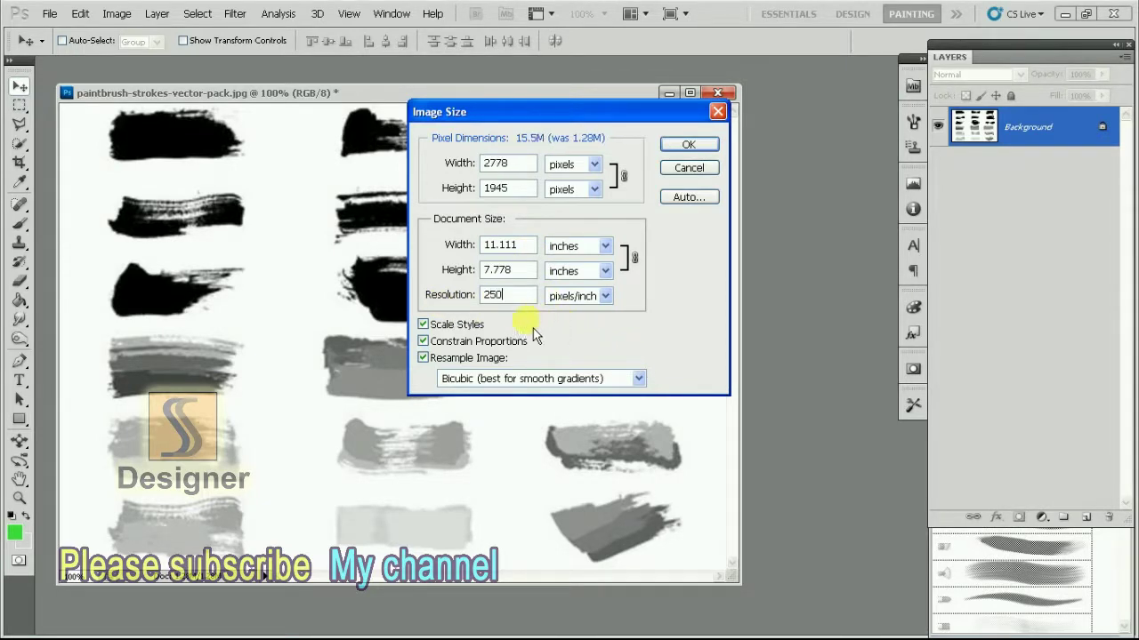
{"action": "left_click", "coordinate": [689, 144]}
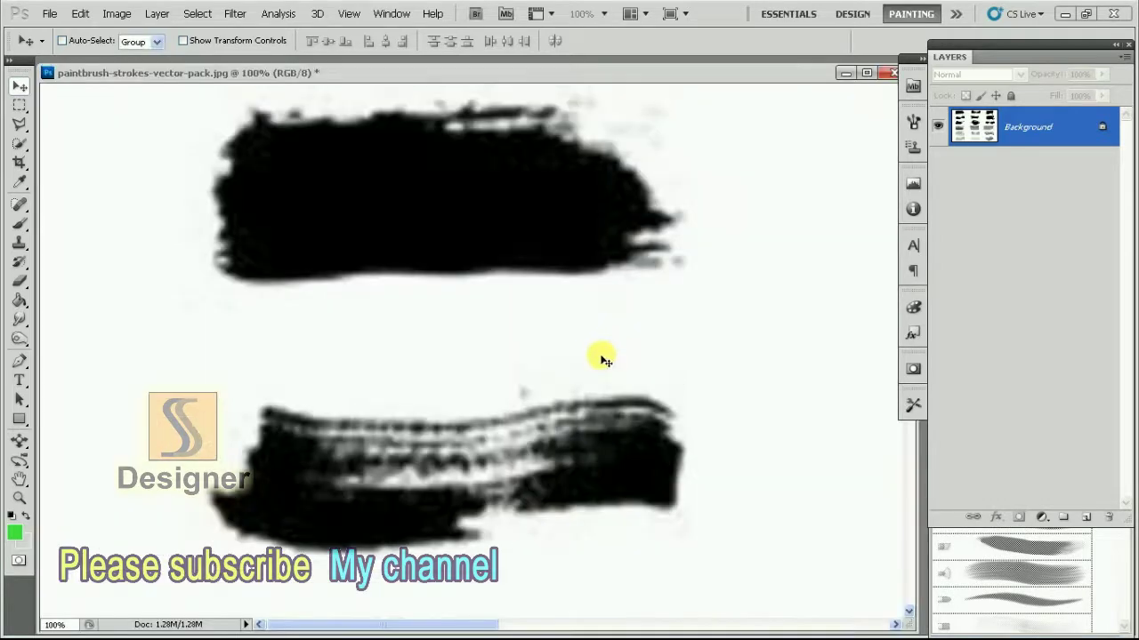
{"action": "key", "text": "f"}
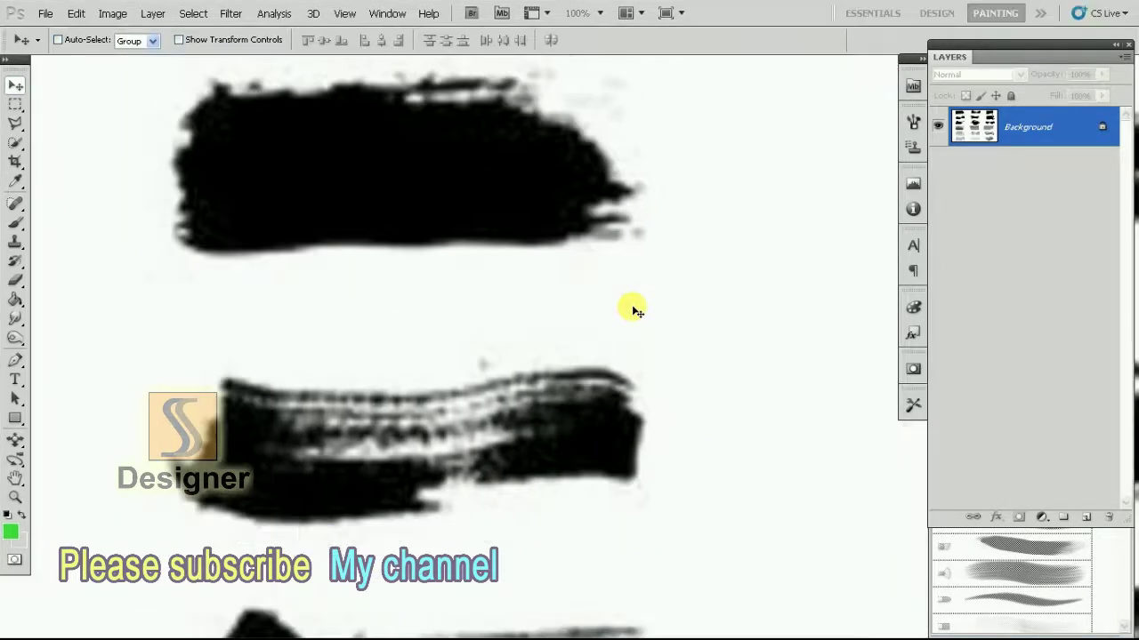
{"action": "key", "text": "ctrl+0"}
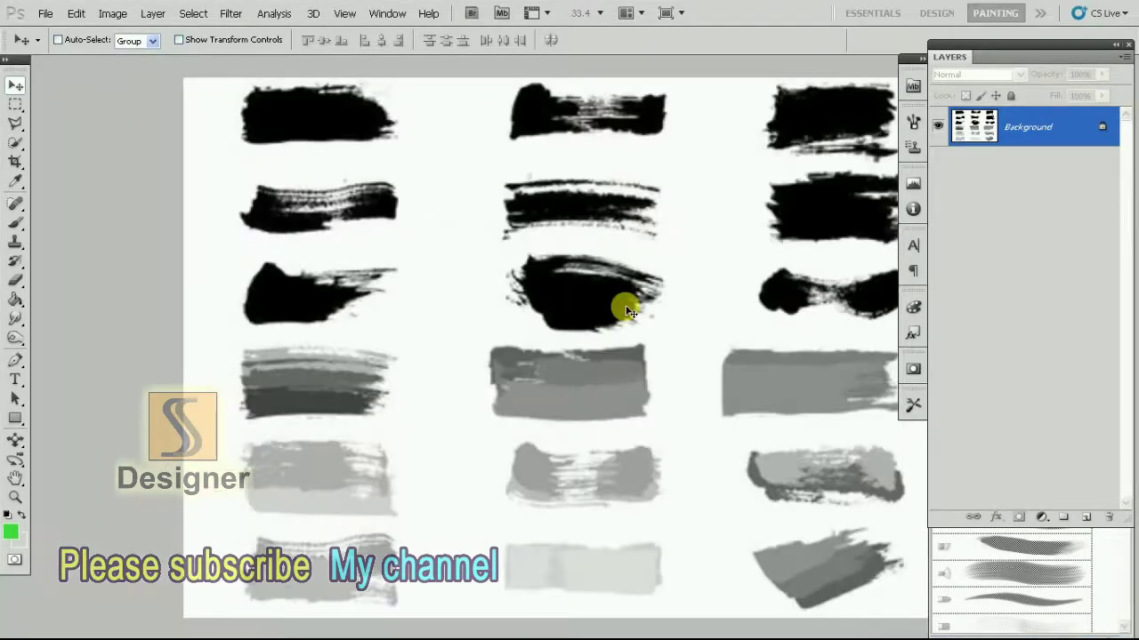
Step: Browse Image > Adjustments, open and cancel Color Balance, then reopen the adjustments list
{"action": "left_click", "coordinate": [113, 13]}
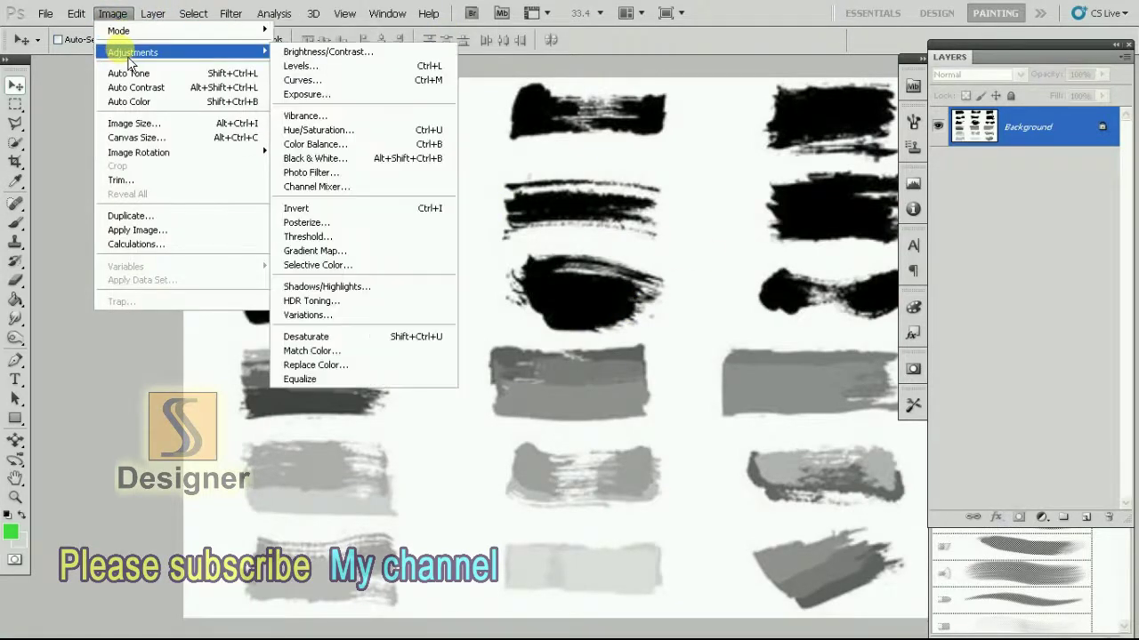
{"action": "mouse_move", "coordinate": [133, 53]}
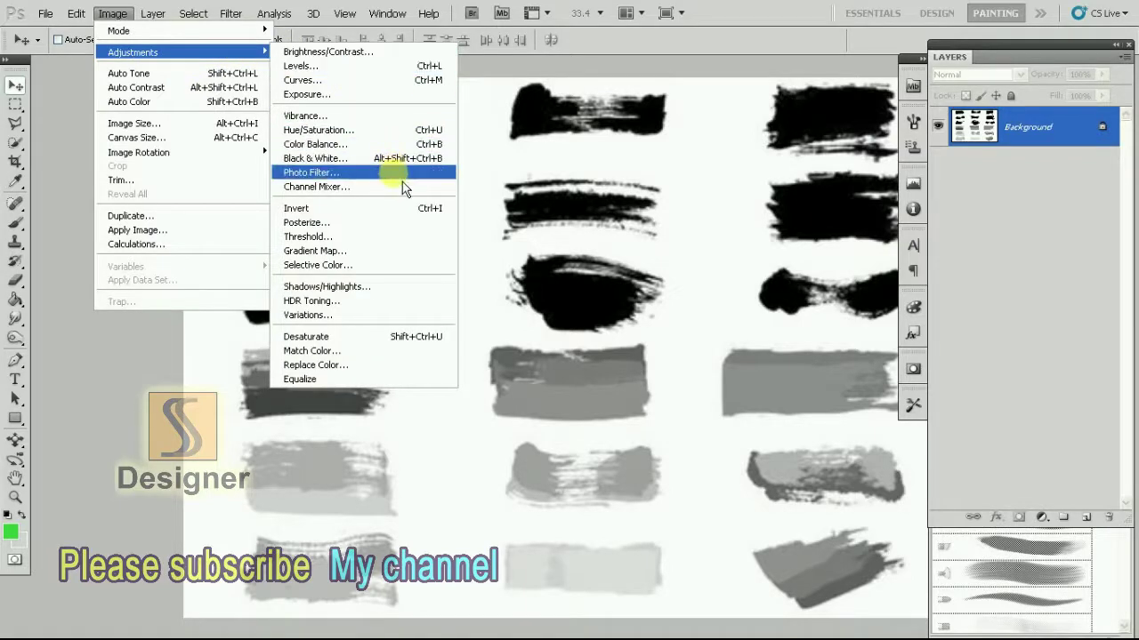
{"action": "left_click", "coordinate": [242, 58]}
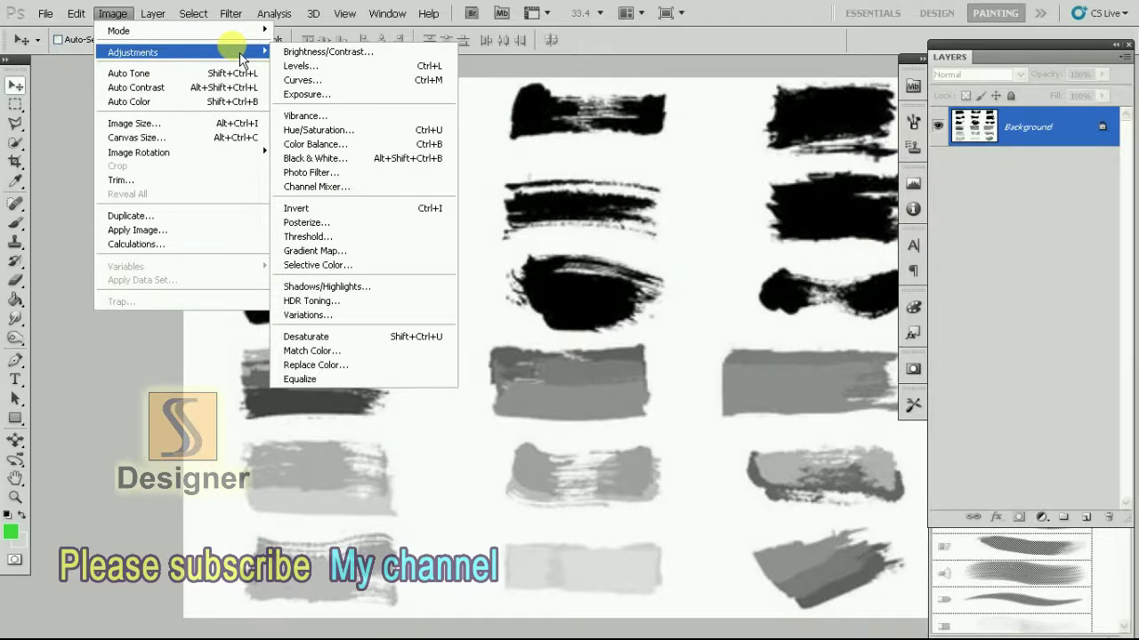
{"action": "left_click", "coordinate": [753, 52]}
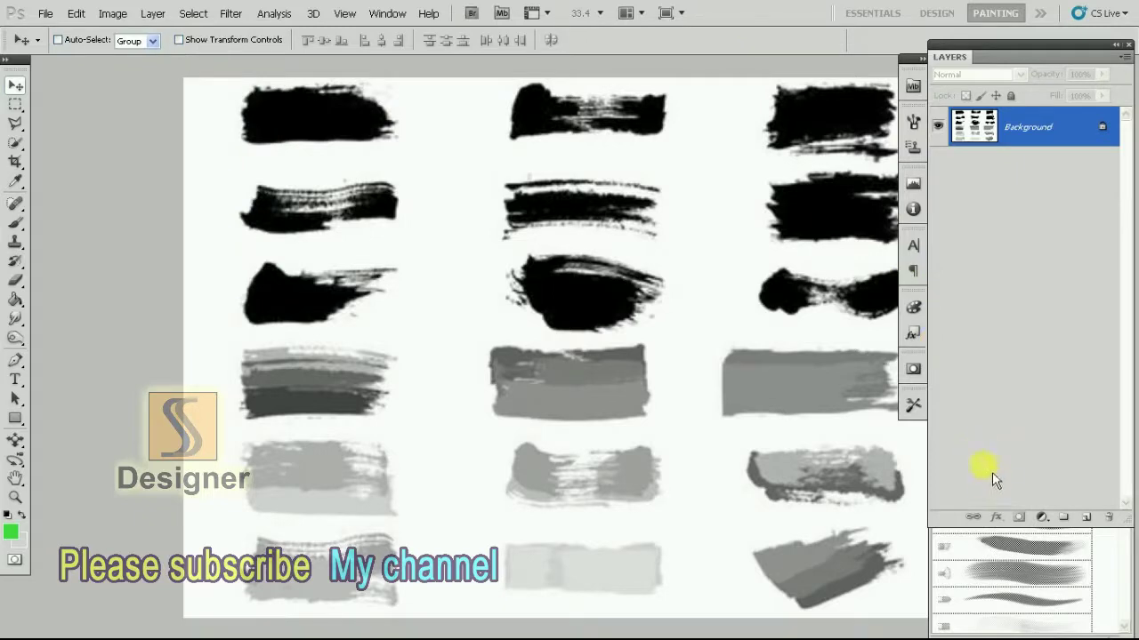
{"action": "left_click", "coordinate": [113, 13]}
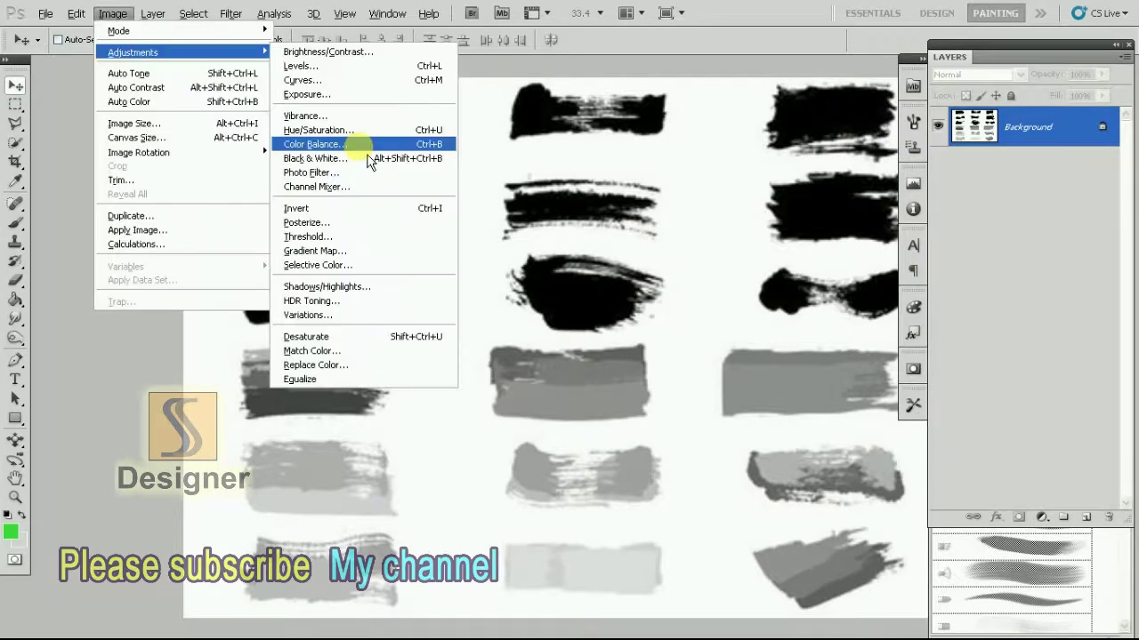
{"action": "left_click", "coordinate": [365, 146]}
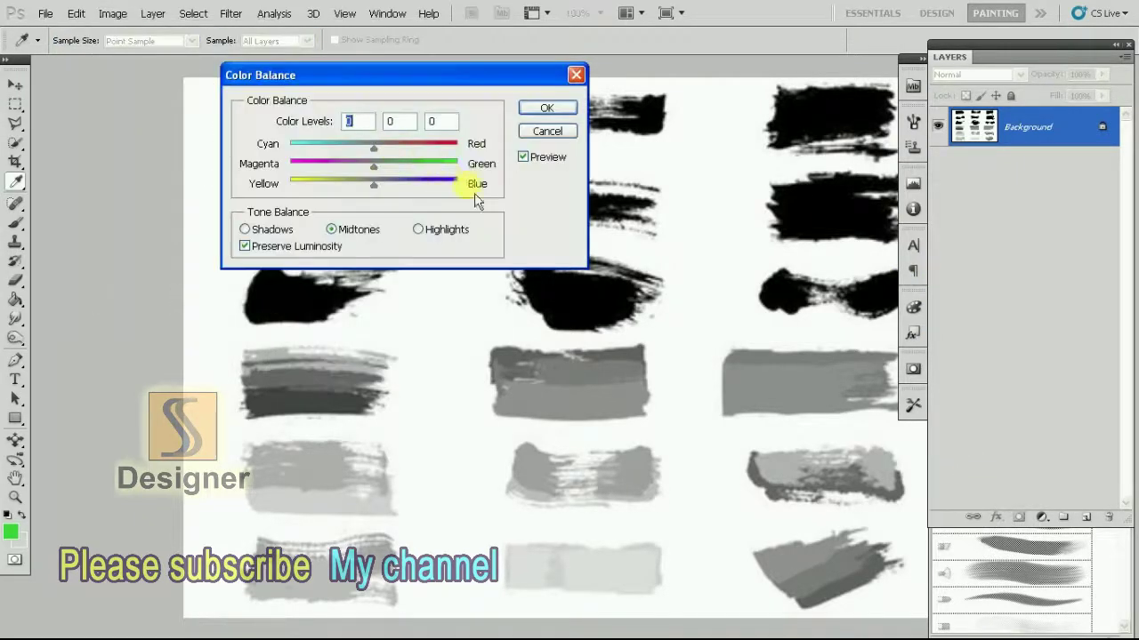
{"action": "left_click", "coordinate": [577, 73]}
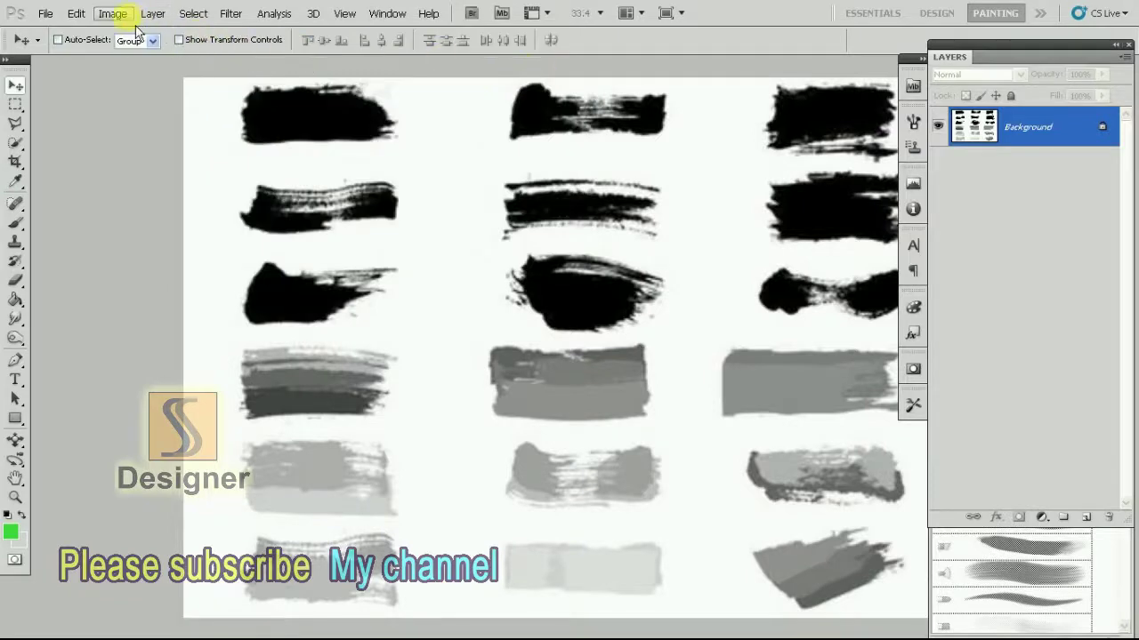
{"action": "left_click", "coordinate": [113, 14]}
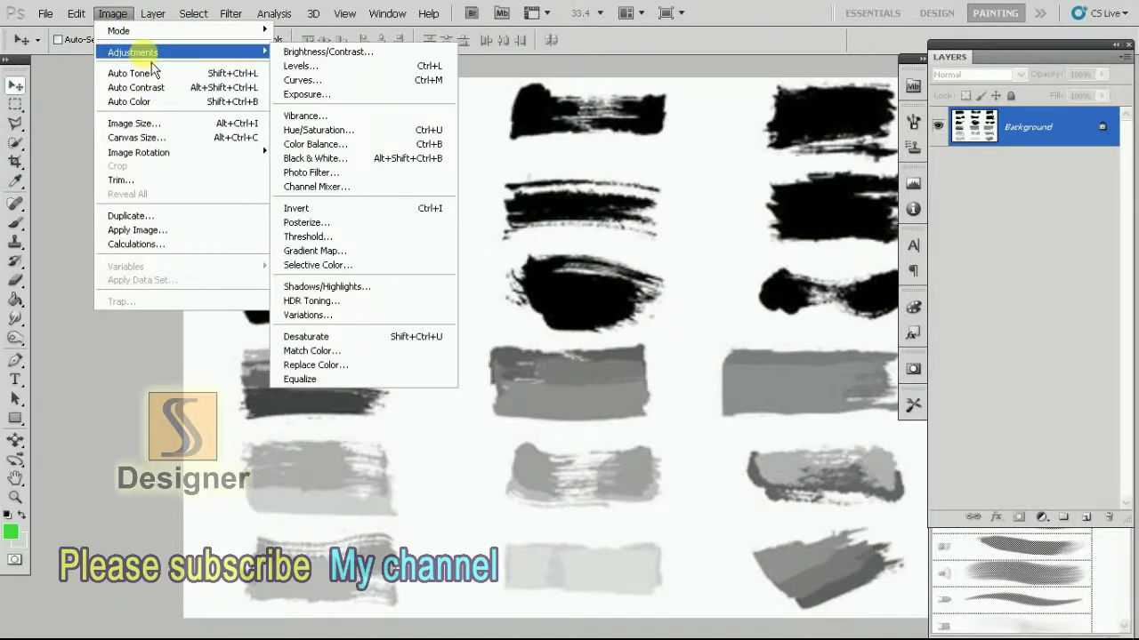
{"action": "mouse_move", "coordinate": [133, 53]}
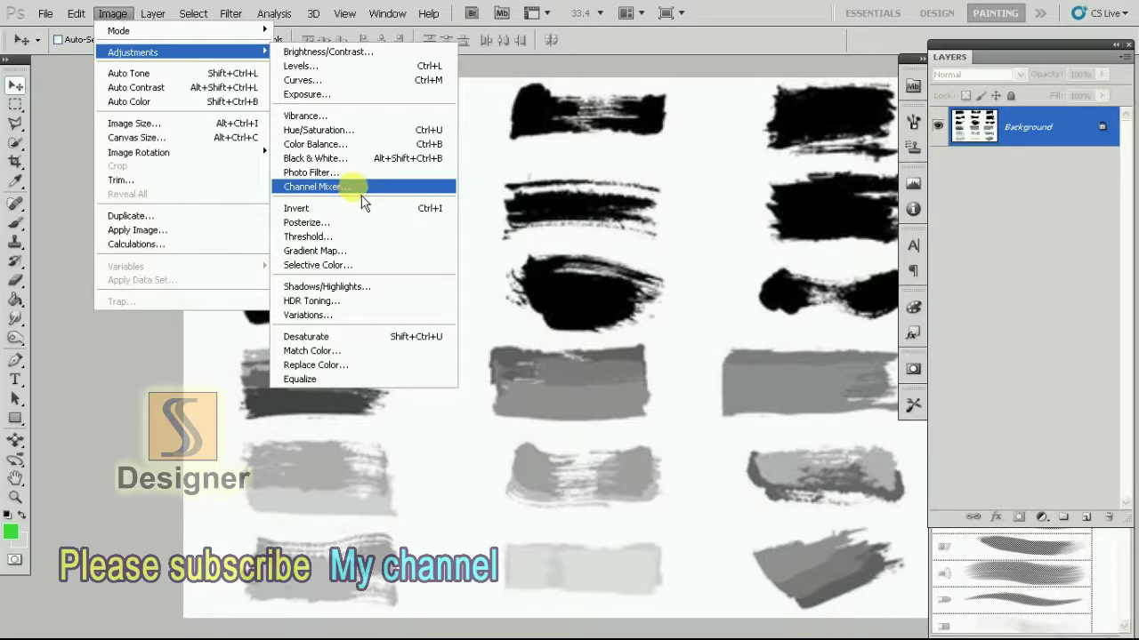
Step: In Brightness/Contrast, trial various brightness and contrast values, then reset both to zero
{"action": "left_click", "coordinate": [350, 54]}
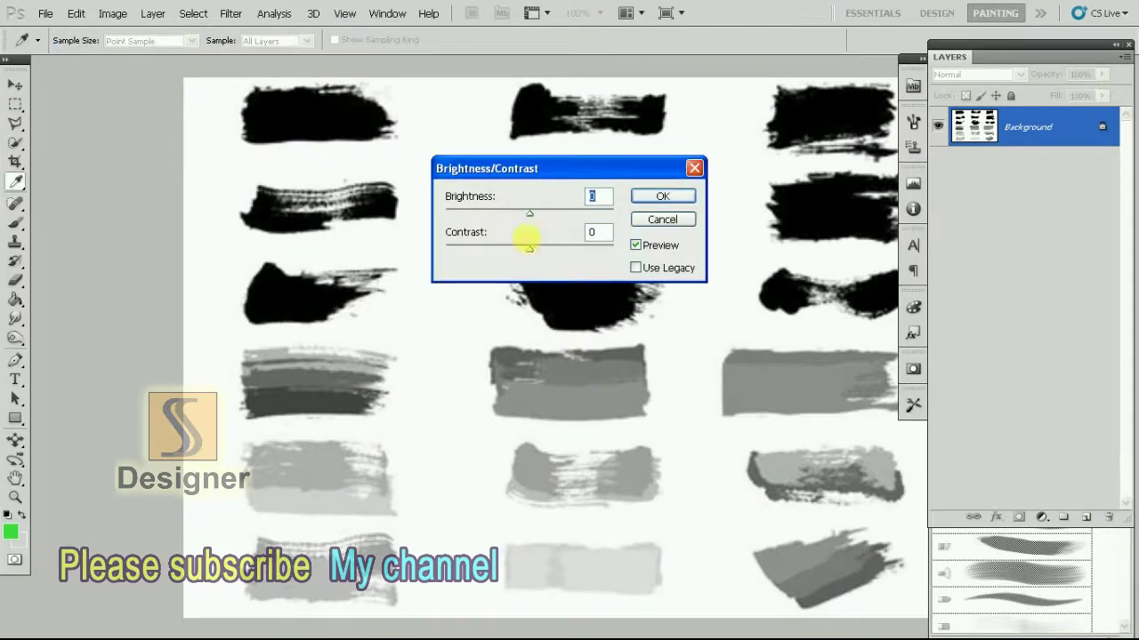
{"action": "key", "text": "ctrl+plus"}
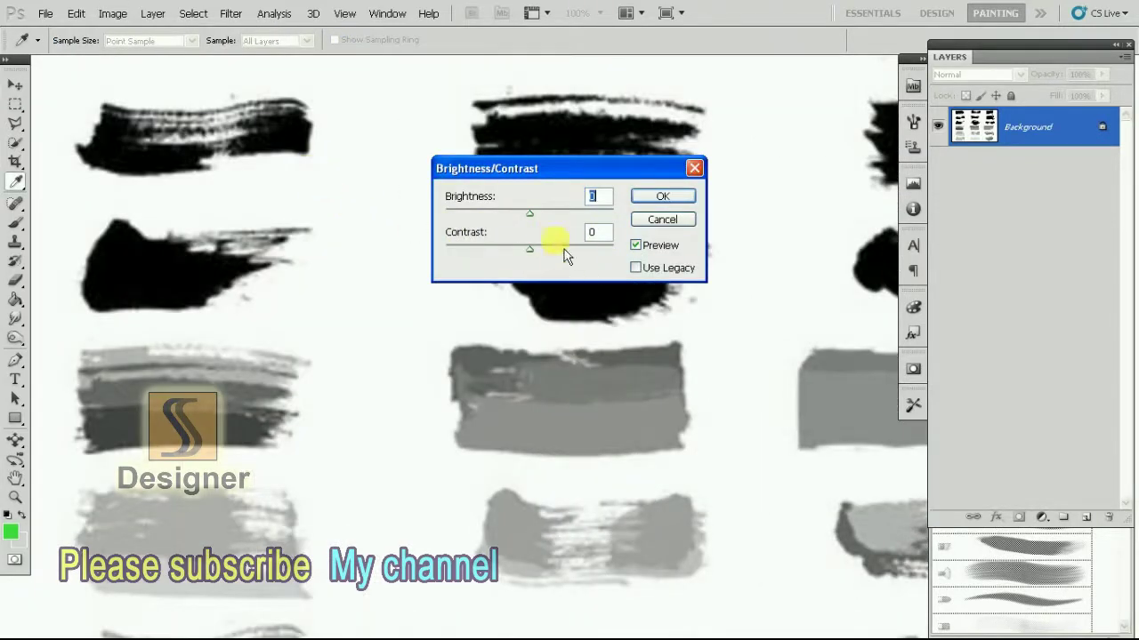
{"action": "left_click_drag", "start_coordinate": [530, 248], "coordinate": [570, 259]}
{"action": "mouse_move", "coordinate": [529, 213]}
{"action": "left_mouse_down"}
{"action": "mouse_move", "coordinate": [574, 266]}
{"action": "mouse_move", "coordinate": [623, 259]}
{"action": "left_mouse_up"}
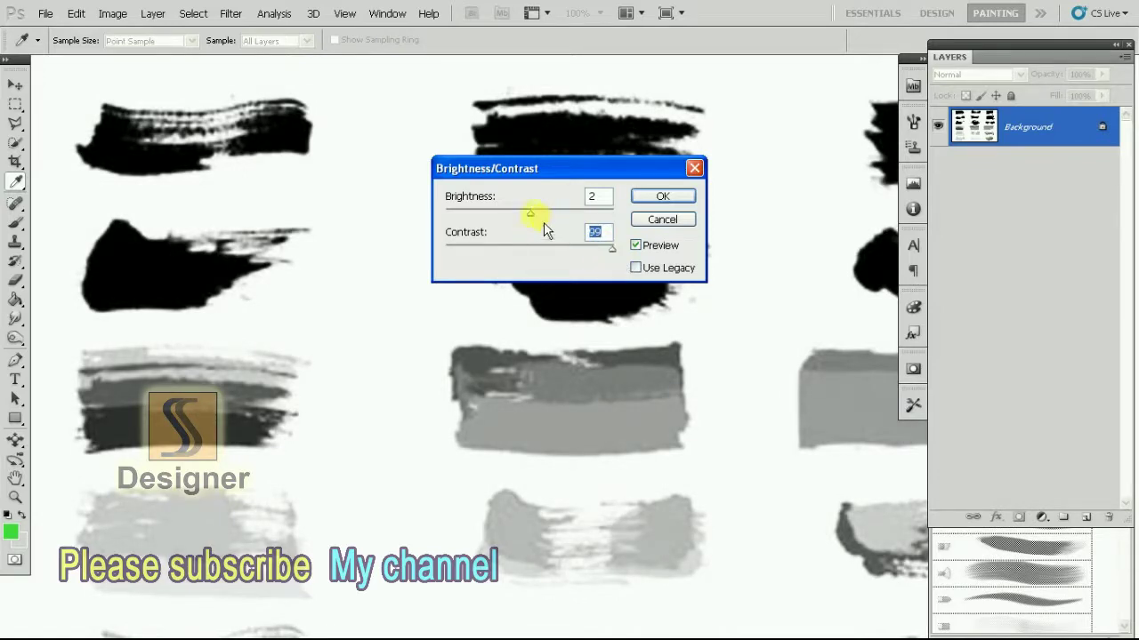
{"action": "mouse_move", "coordinate": [543, 223]}
{"action": "left_mouse_down"}
{"action": "mouse_move", "coordinate": [554, 222]}
{"action": "mouse_move", "coordinate": [514, 220]}
{"action": "left_mouse_up"}
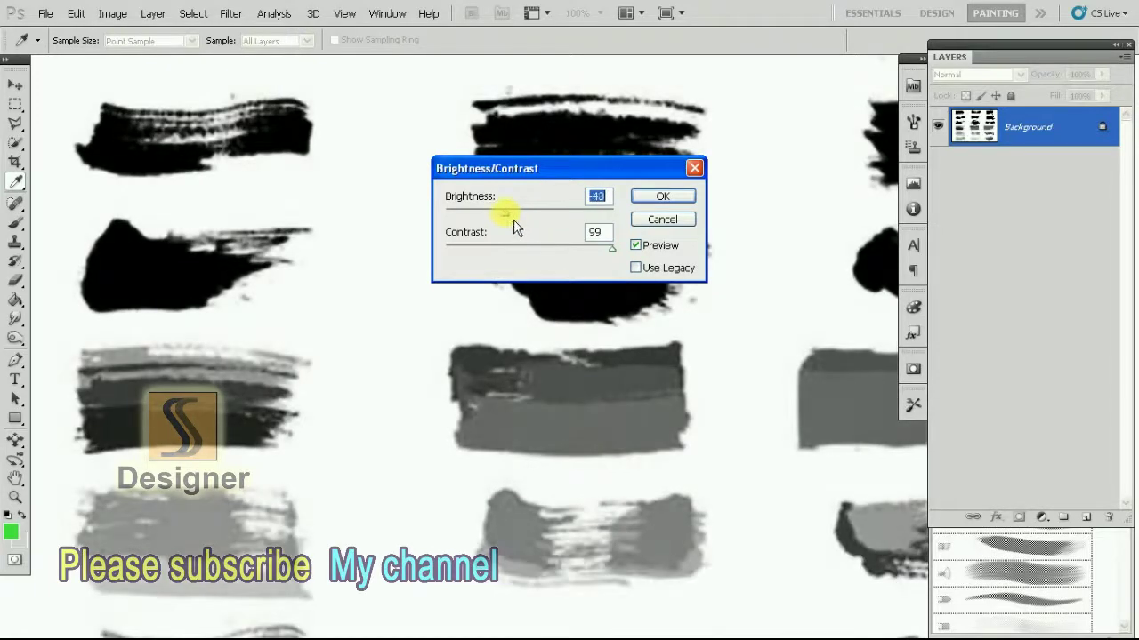
{"action": "left_click_drag", "start_coordinate": [611, 248], "coordinate": [673, 248]}
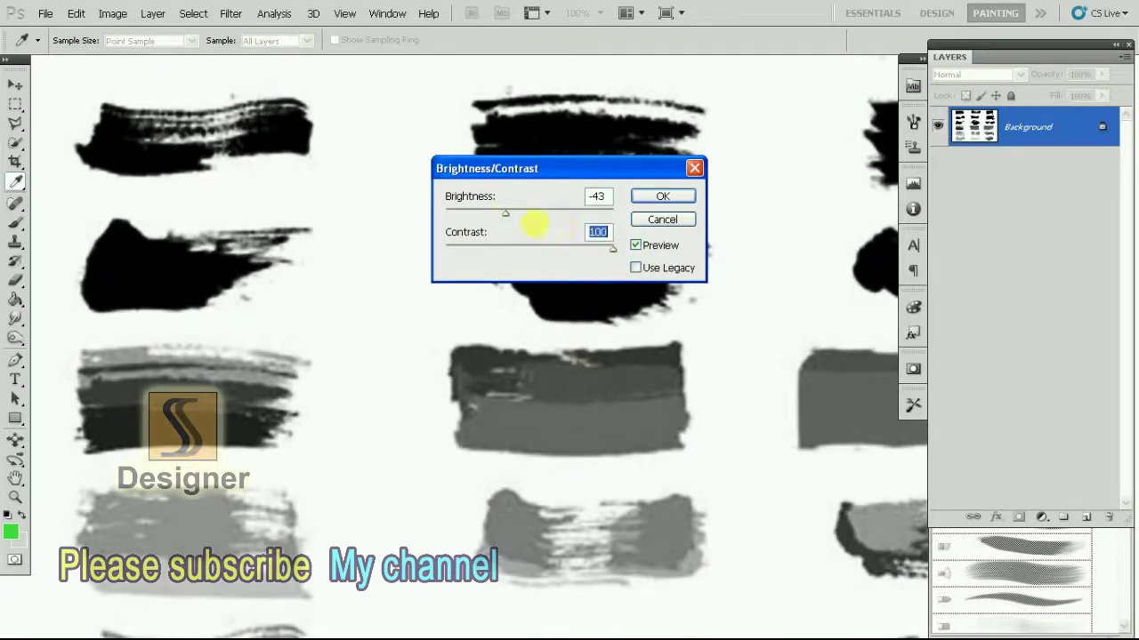
{"action": "mouse_move", "coordinate": [514, 230]}
{"action": "left_mouse_down"}
{"action": "mouse_move", "coordinate": [567, 231]}
{"action": "mouse_move", "coordinate": [512, 229]}
{"action": "left_mouse_up"}
{"action": "key", "text": "Tab"}
{"action": "key", "text": "Tab"}
{"action": "mouse_move", "coordinate": [529, 215]}
{"action": "left_mouse_down"}
{"action": "mouse_move", "coordinate": [518, 220]}
{"action": "mouse_move", "coordinate": [535, 221]}
{"action": "left_mouse_up"}
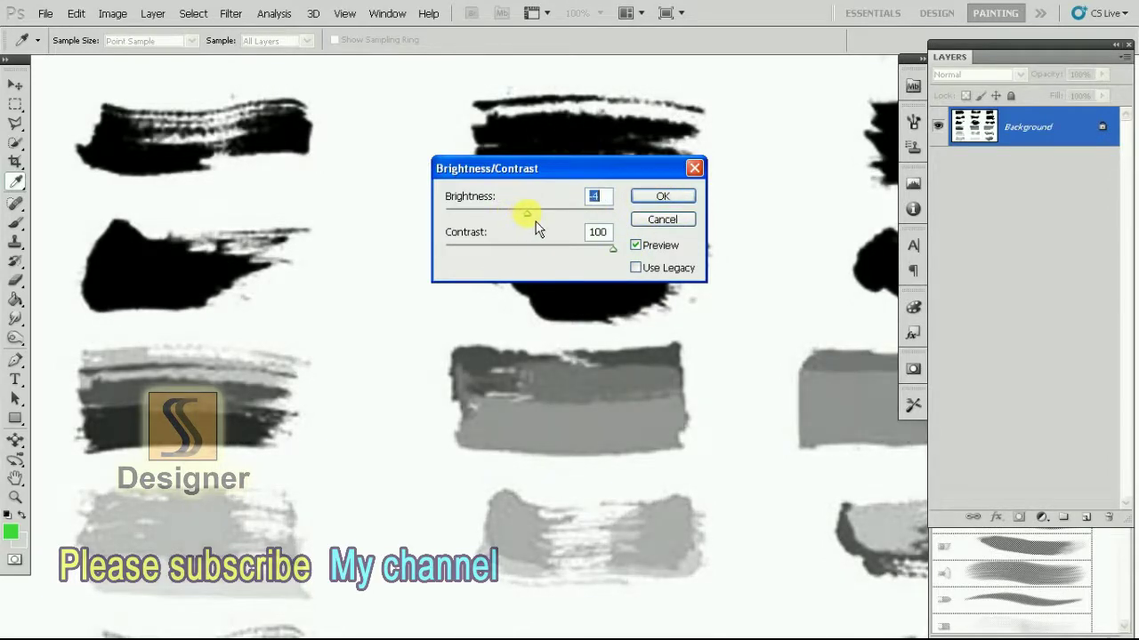
{"action": "key", "text": "Tab"}
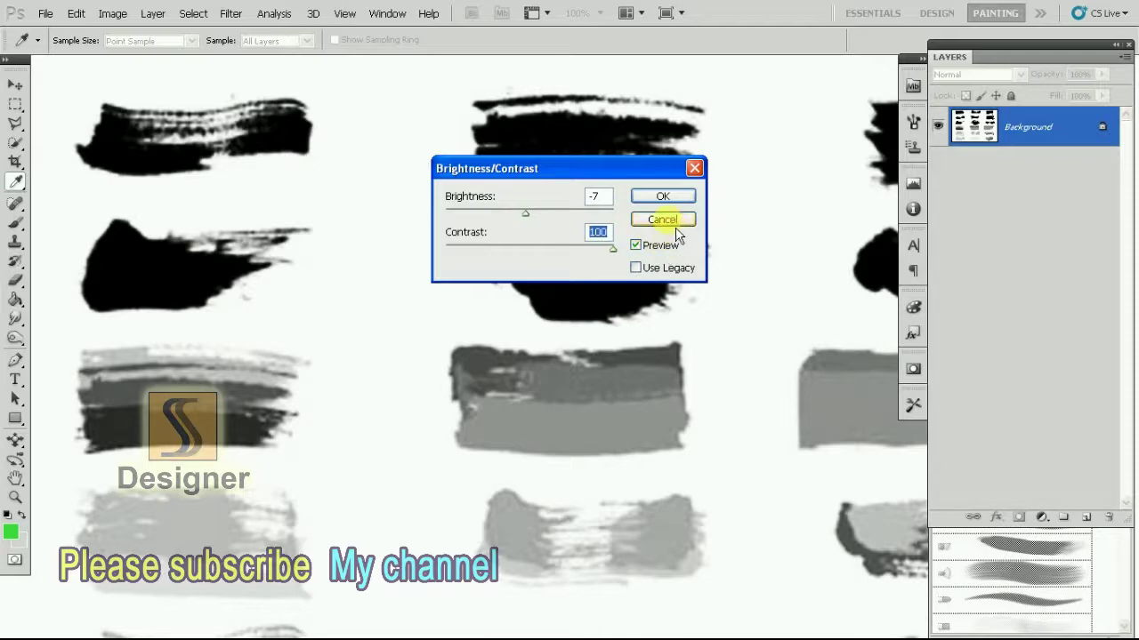
{"action": "left_click", "coordinate": [635, 267]}
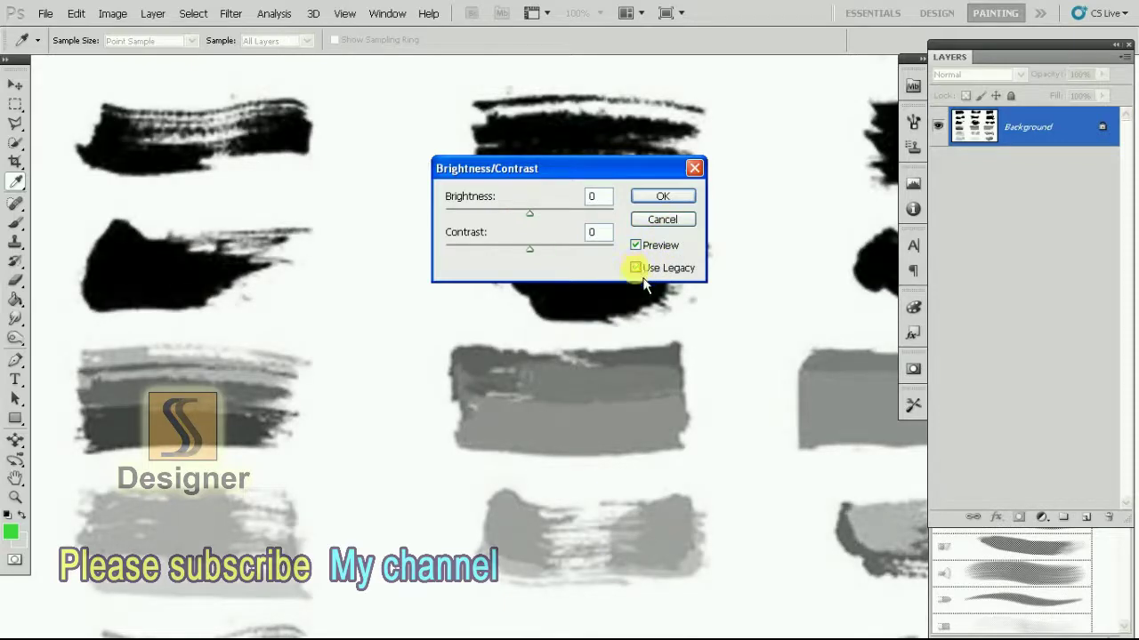
Step: With Use Legacy on, raise brightness and contrast until strokes turn crisp black, and apply
{"action": "left_click", "coordinate": [643, 278]}
{"action": "left_click", "coordinate": [644, 276]}
{"action": "left_click_drag", "start_coordinate": [543, 256], "coordinate": [669, 247]}
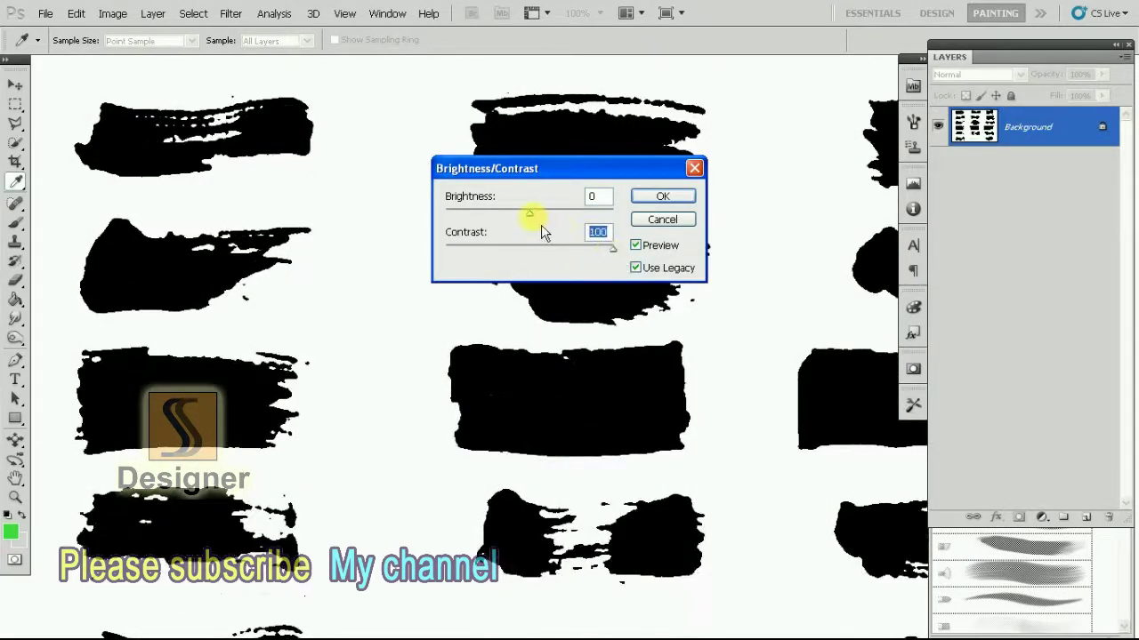
{"action": "mouse_move", "coordinate": [529, 213]}
{"action": "left_mouse_down"}
{"action": "mouse_move", "coordinate": [555, 214]}
{"action": "mouse_move", "coordinate": [536, 224]}
{"action": "left_mouse_up"}
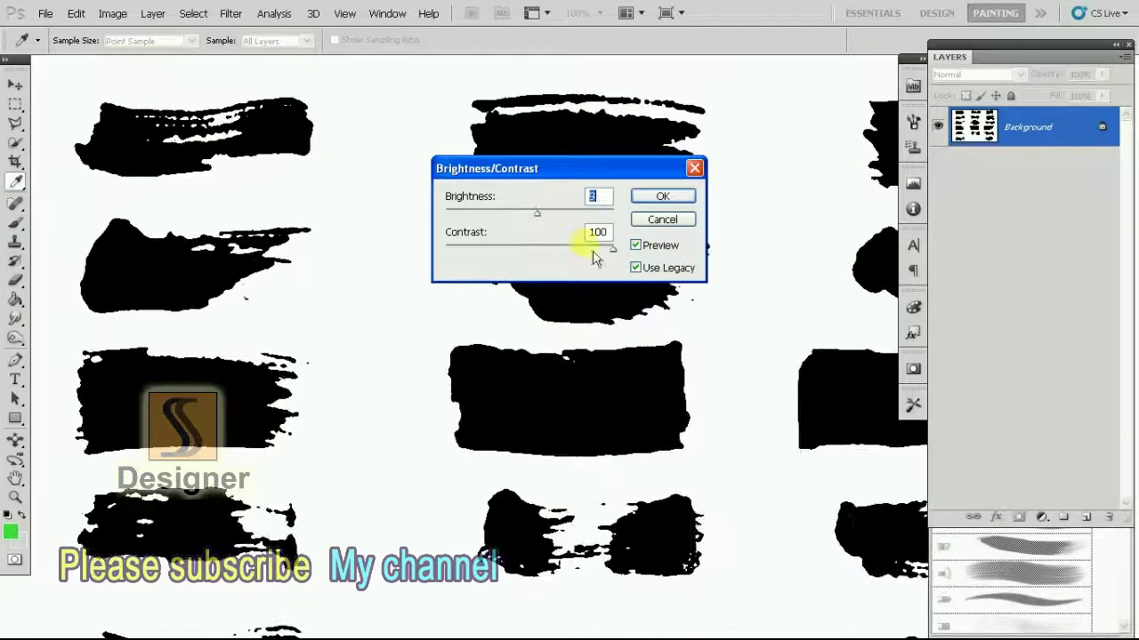
{"action": "left_click_drag", "start_coordinate": [613, 250], "coordinate": [585, 262]}
{"action": "mouse_move", "coordinate": [538, 216]}
{"action": "left_mouse_down"}
{"action": "mouse_move", "coordinate": [564, 222]}
{"action": "mouse_move", "coordinate": [518, 222]}
{"action": "mouse_move", "coordinate": [561, 224]}
{"action": "mouse_move", "coordinate": [600, 258]}
{"action": "left_mouse_up"}
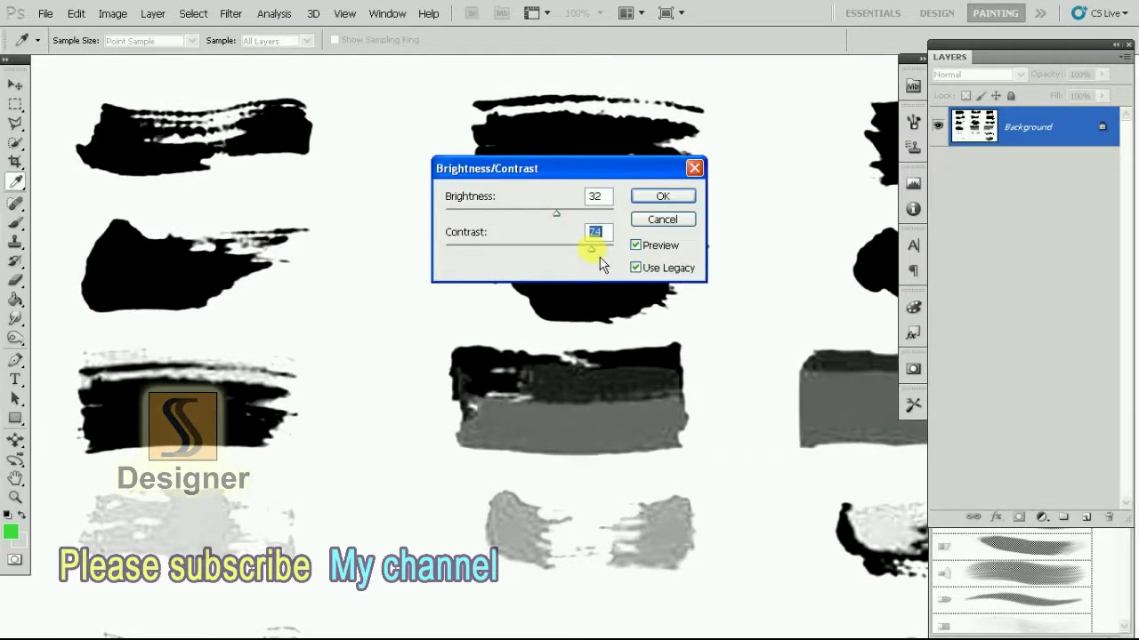
{"action": "left_click", "coordinate": [563, 215]}
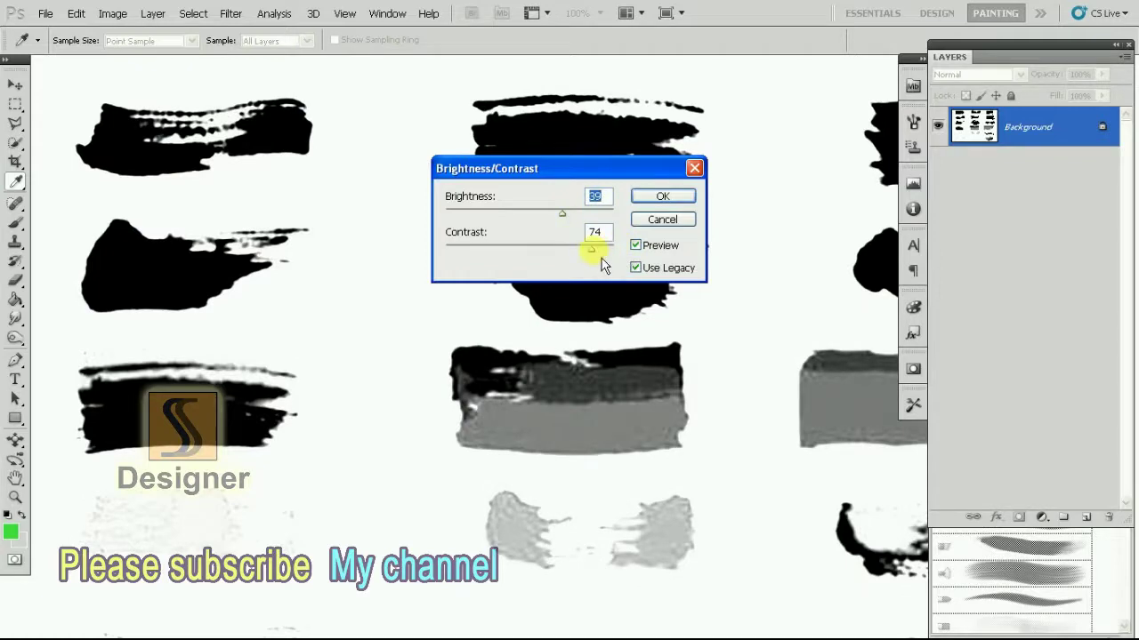
{"action": "left_click_drag", "start_coordinate": [591, 250], "coordinate": [599, 252]}
{"action": "left_click", "coordinate": [661, 196]}
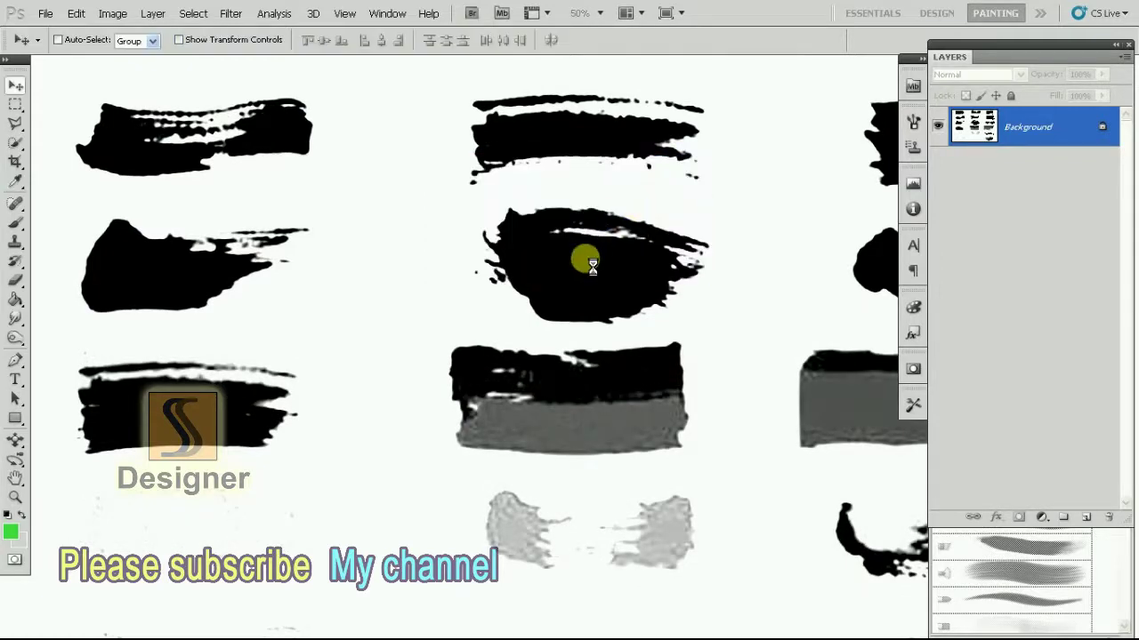
Step: Scroll the canvas up and left to bring the wide black left-column strokes into view
{"action": "scroll", "coordinate": [579, 255], "scroll_direction": "up", "scroll_amount": 2}
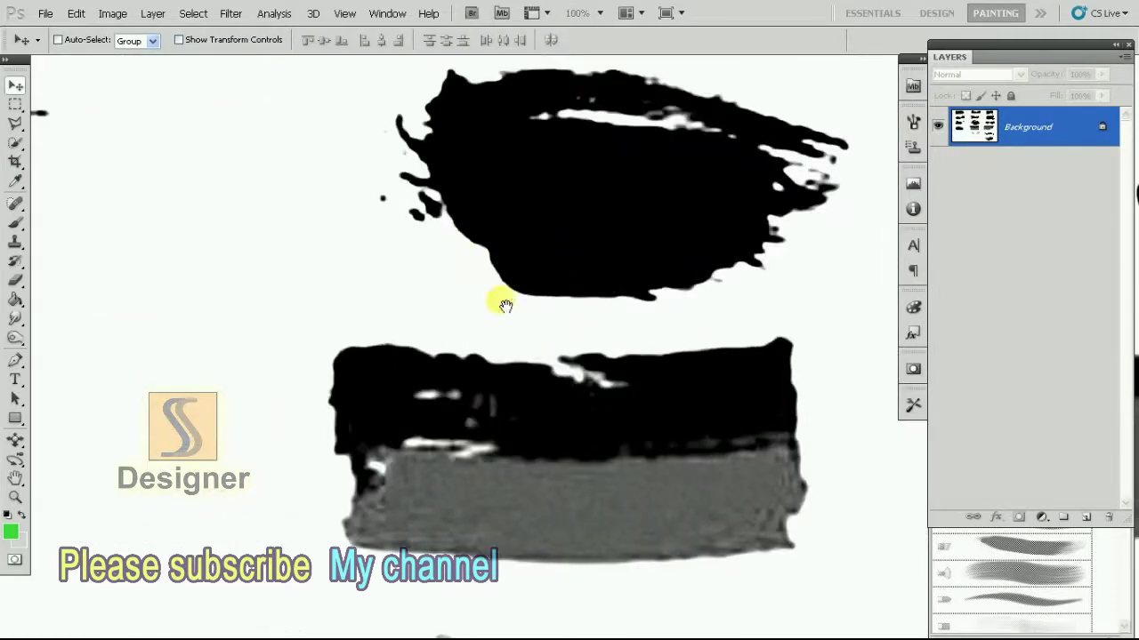
{"action": "scroll", "coordinate": [498, 347], "scroll_direction": "up", "scroll_amount": 2}
{"action": "scroll", "coordinate": [534, 391], "scroll_direction": "down", "scroll_amount": 5}
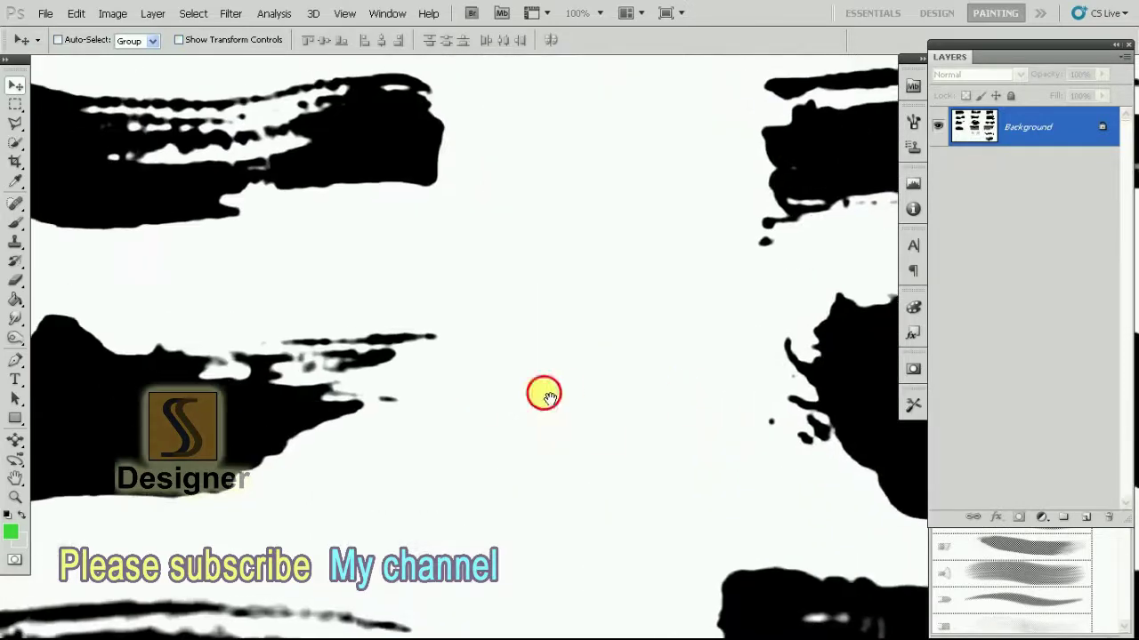
{"action": "scroll", "coordinate": [712, 387], "scroll_direction": "left", "scroll_amount": 2}
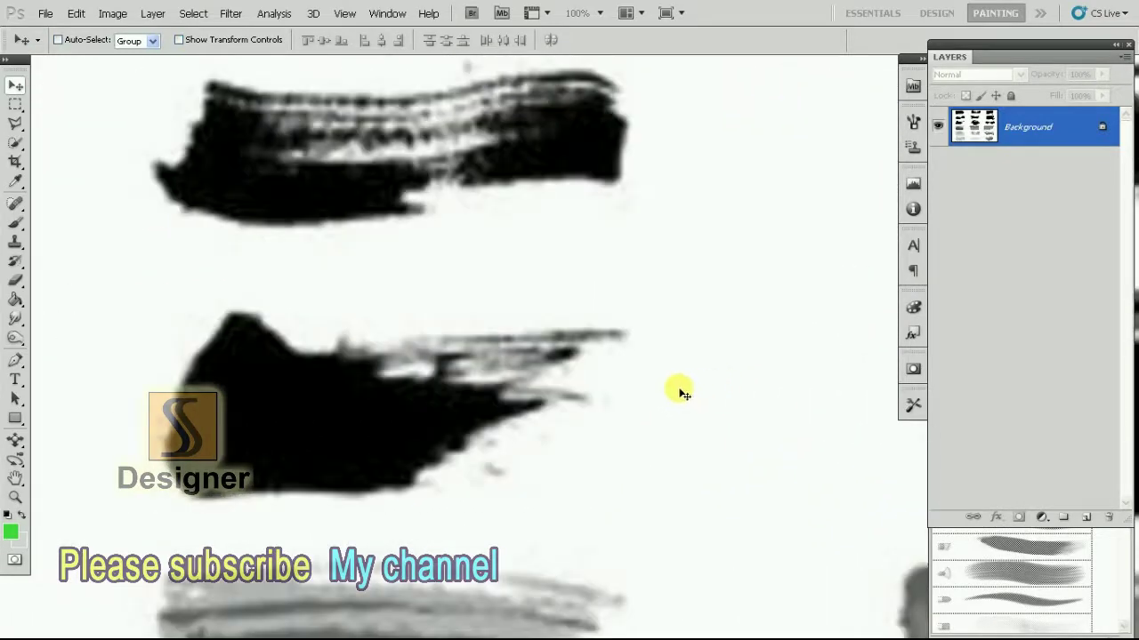
{"action": "scroll", "coordinate": [669, 374], "scroll_direction": "up", "scroll_amount": 2}
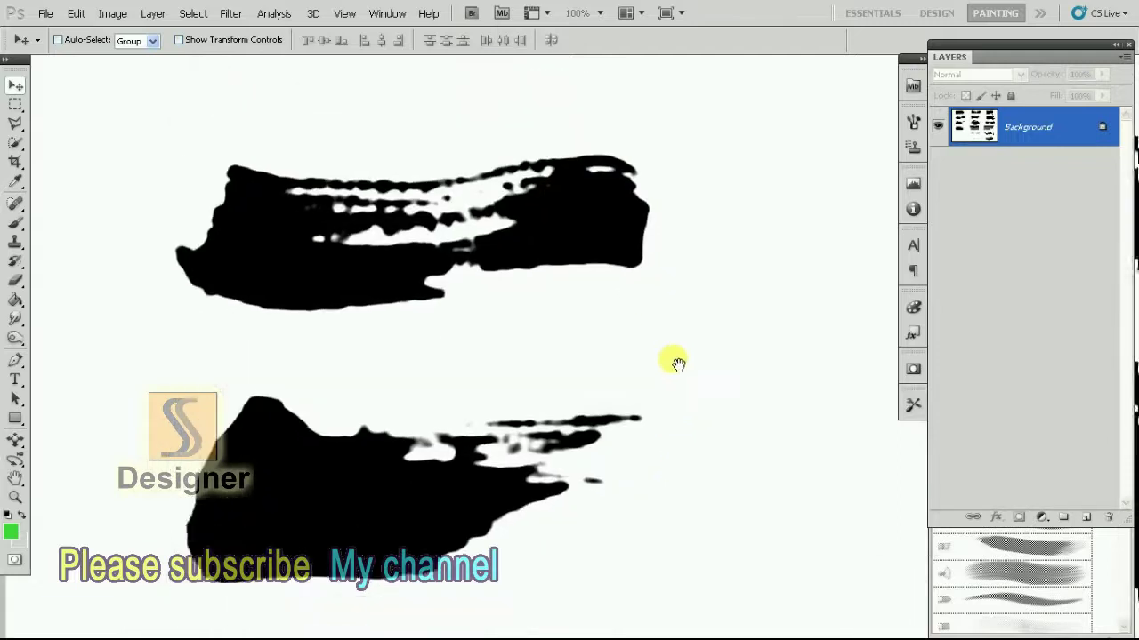
{"action": "scroll", "coordinate": [668, 391], "scroll_direction": "up", "scroll_amount": 1}
{"action": "scroll", "coordinate": [665, 407], "scroll_direction": "up", "scroll_amount": 1}
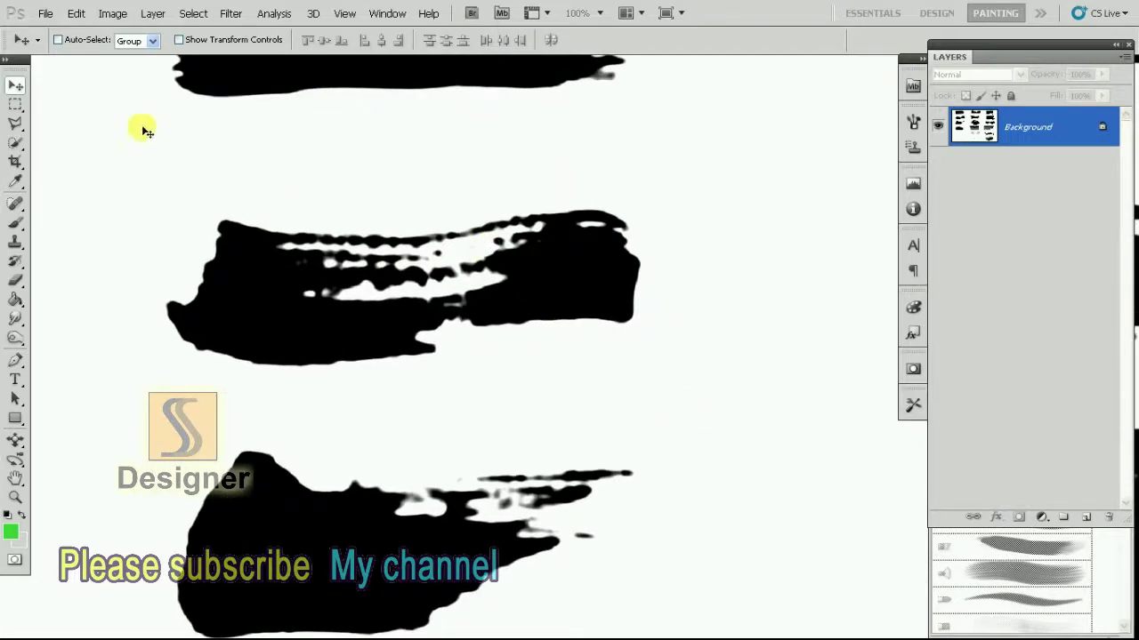
Step: Select the wide black stroke with the Rectangular Marquee and copy it
{"action": "left_click", "coordinate": [16, 104]}
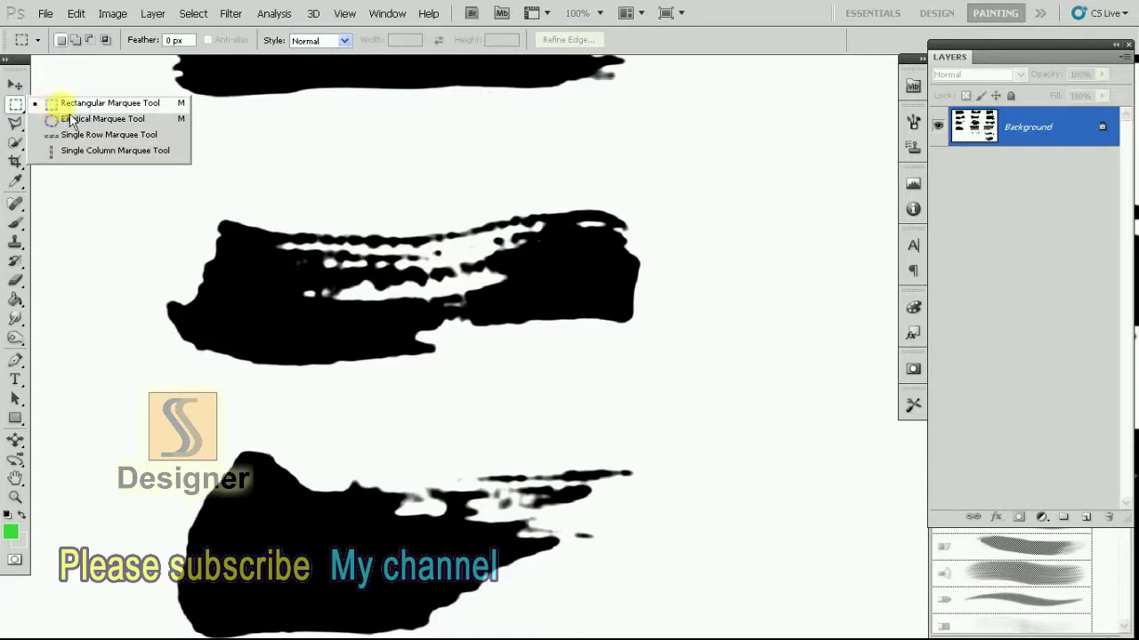
{"action": "left_click", "coordinate": [89, 103]}
{"action": "mouse_move", "coordinate": [109, 157]}
{"action": "left_mouse_down"}
{"action": "mouse_move", "coordinate": [618, 399]}
{"action": "mouse_move", "coordinate": [689, 410]}
{"action": "left_mouse_up"}
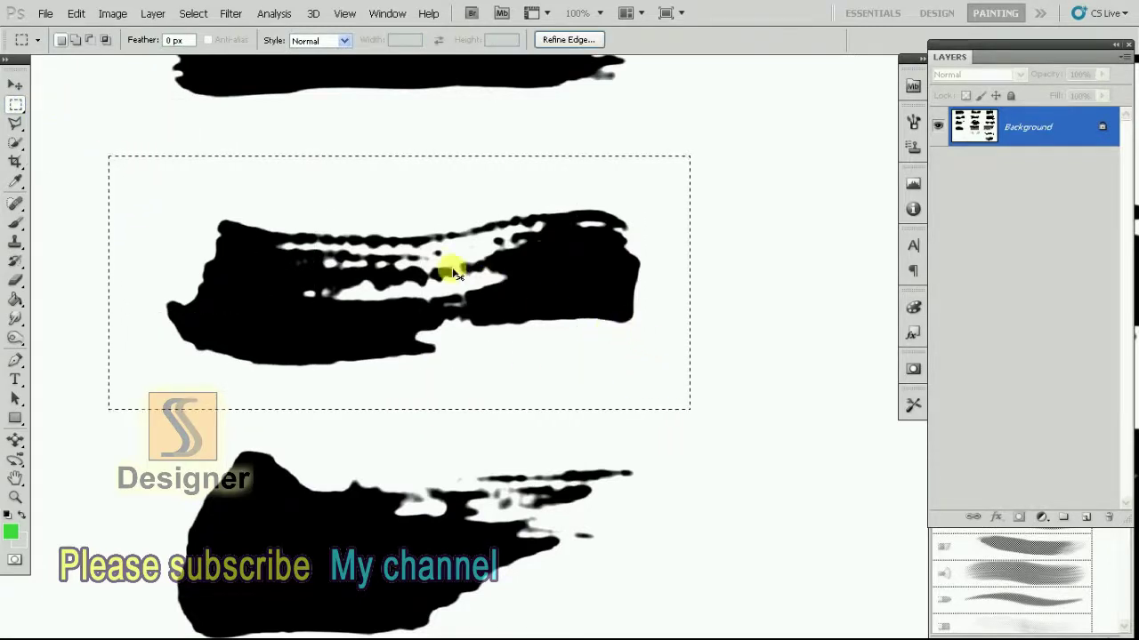
{"action": "left_click", "coordinate": [76, 16]}
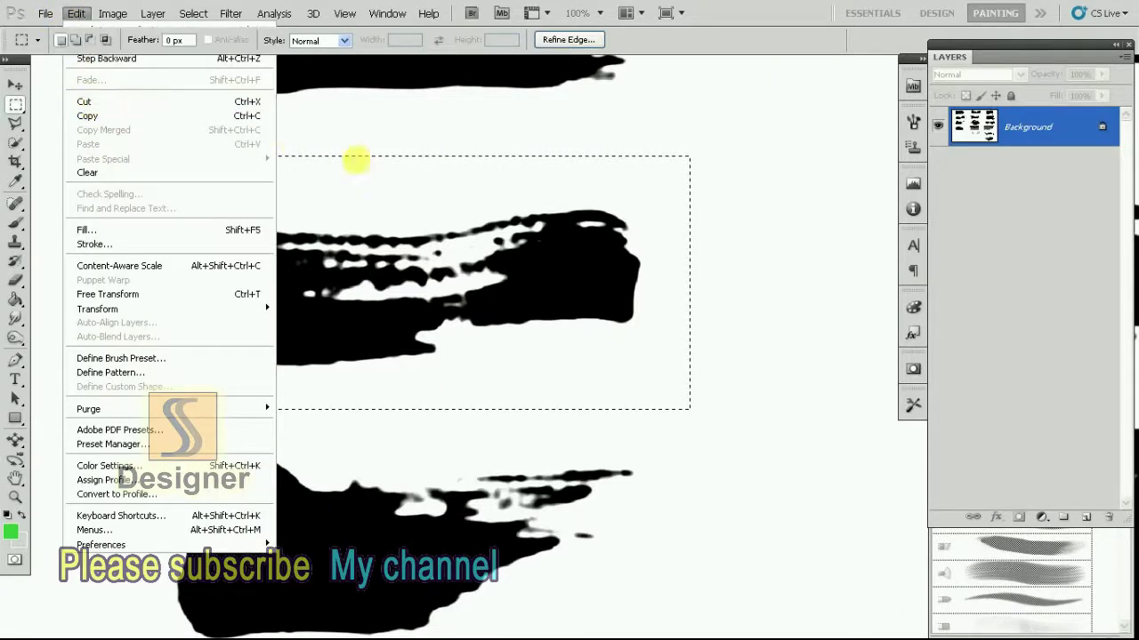
Step: Create a new 698 × 305 px document from the Clipboard preset
{"action": "left_click", "coordinate": [49, 18]}
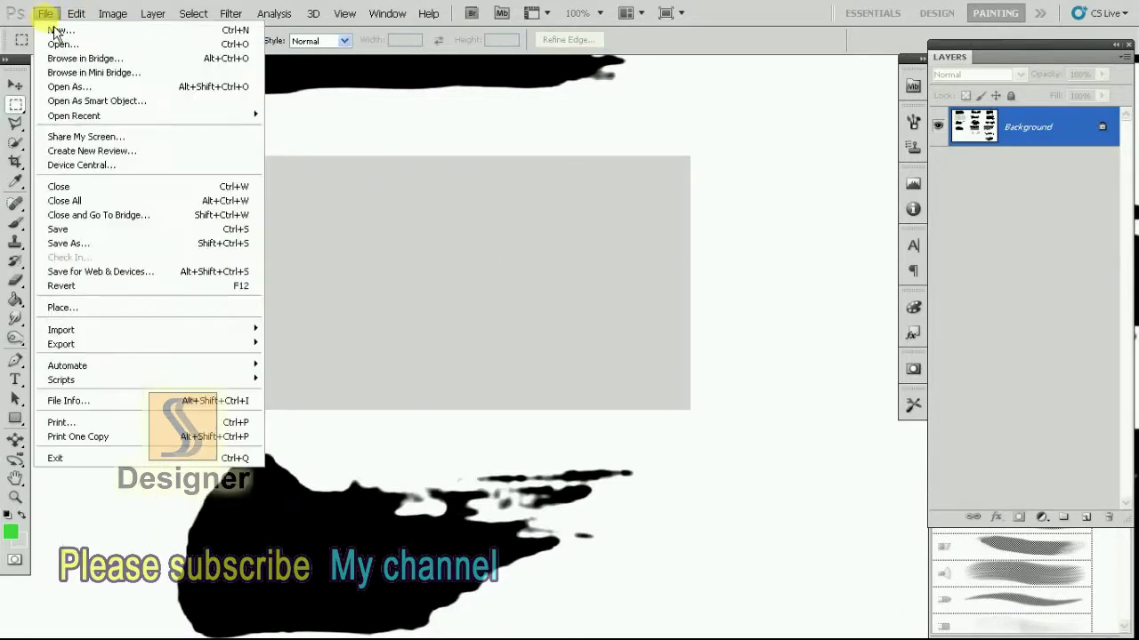
{"action": "left_click", "coordinate": [53, 29]}
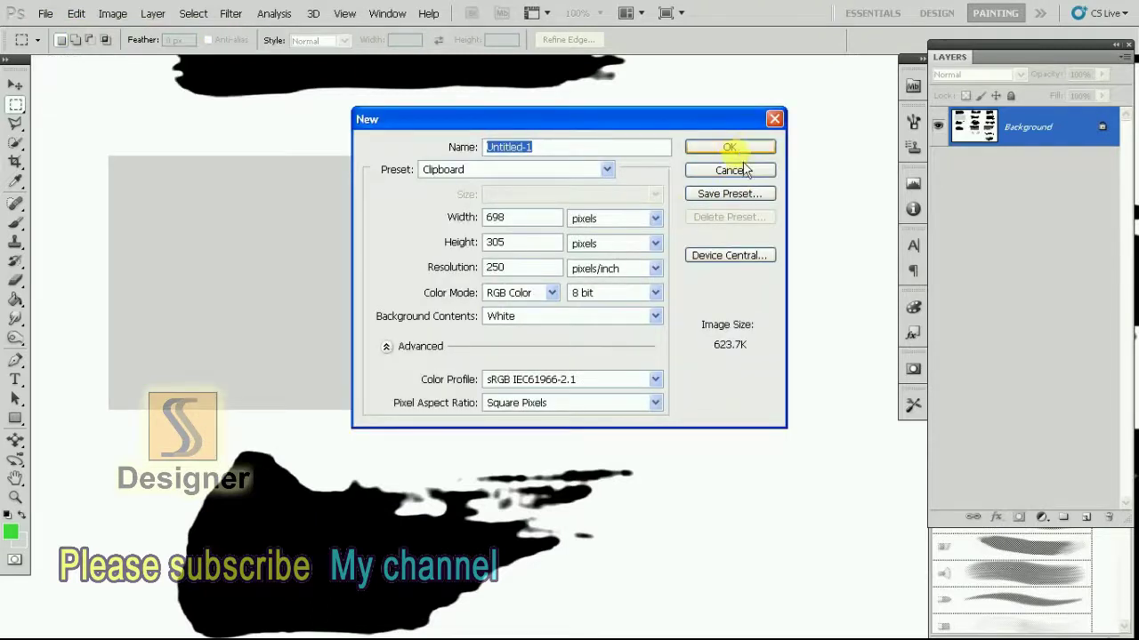
{"action": "left_click", "coordinate": [730, 148]}
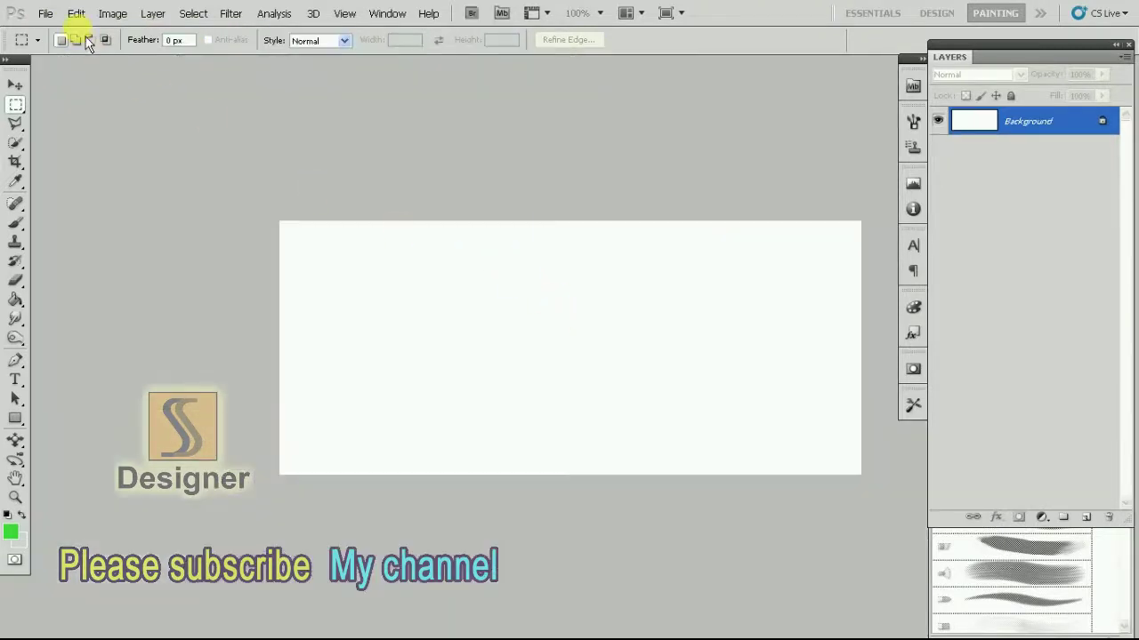
{"action": "left_click", "coordinate": [77, 16]}
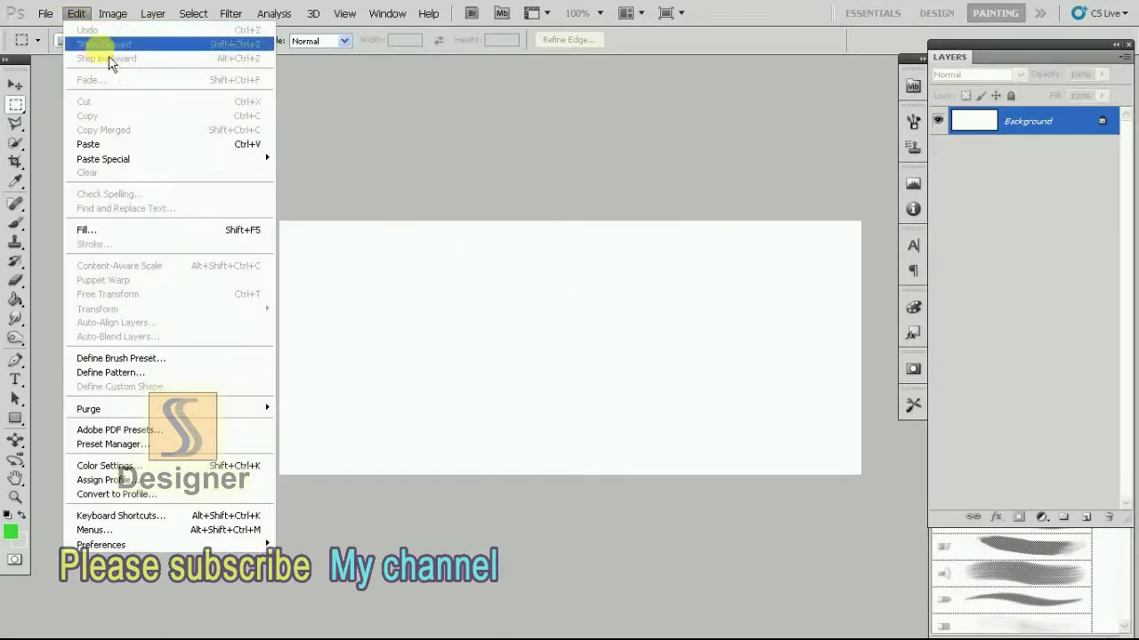
Step: Paste the stroke into the new document and define it as a named 570 px brush preset
{"action": "left_click", "coordinate": [114, 143]}
{"action": "key", "text": "v"}
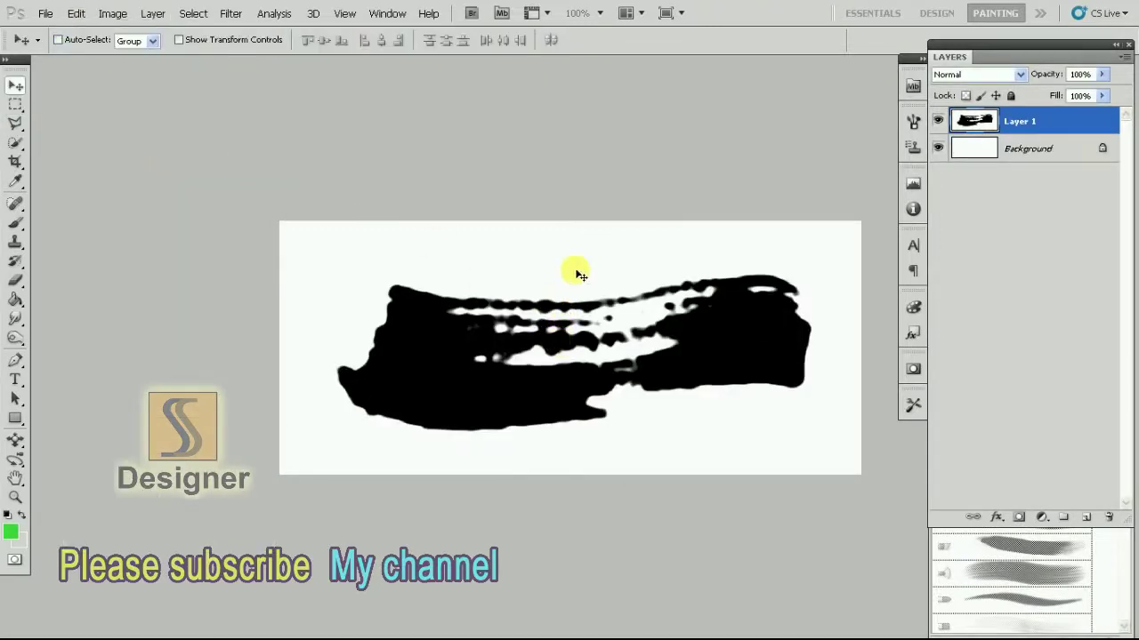
{"action": "left_click", "coordinate": [77, 13]}
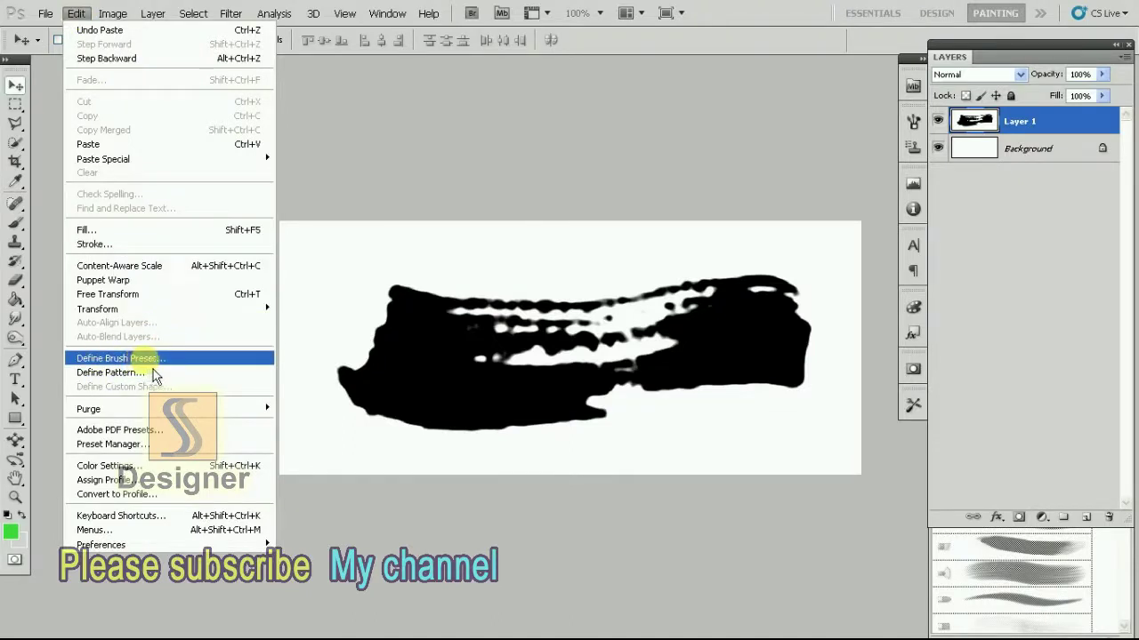
{"action": "left_click", "coordinate": [148, 359]}
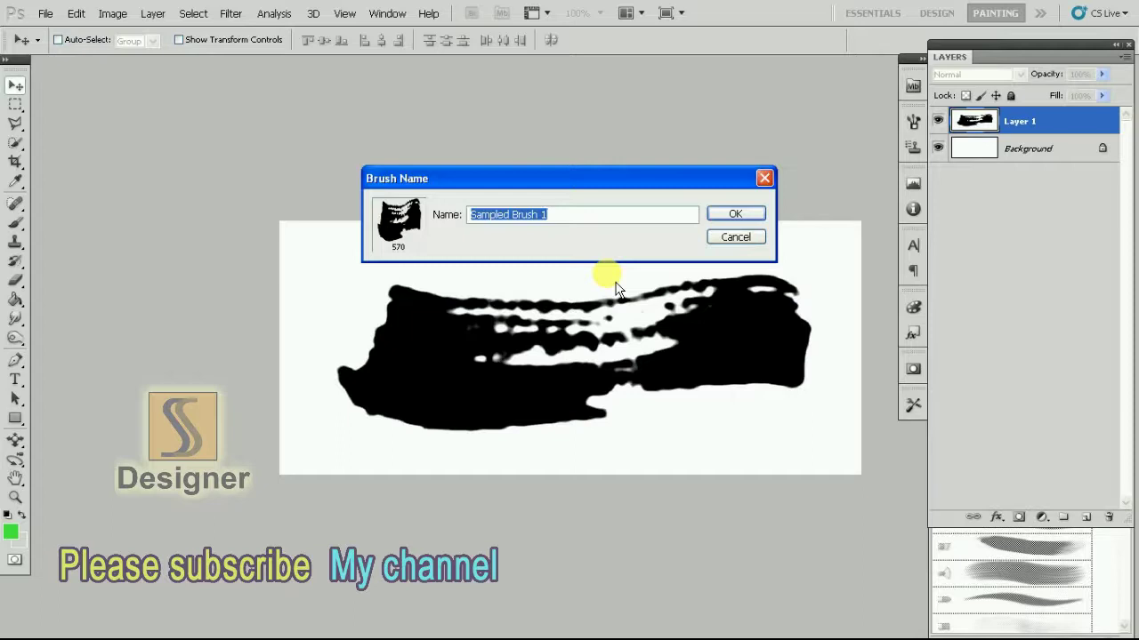
{"action": "type", "text": "sree  01"}
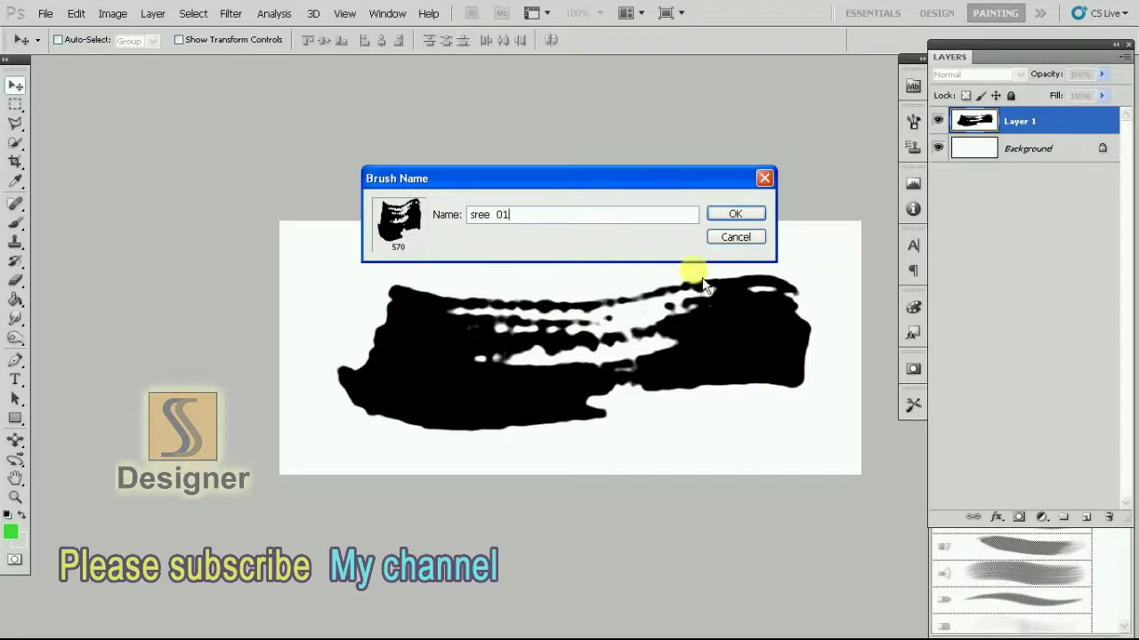
{"action": "left_click", "coordinate": [735, 218]}
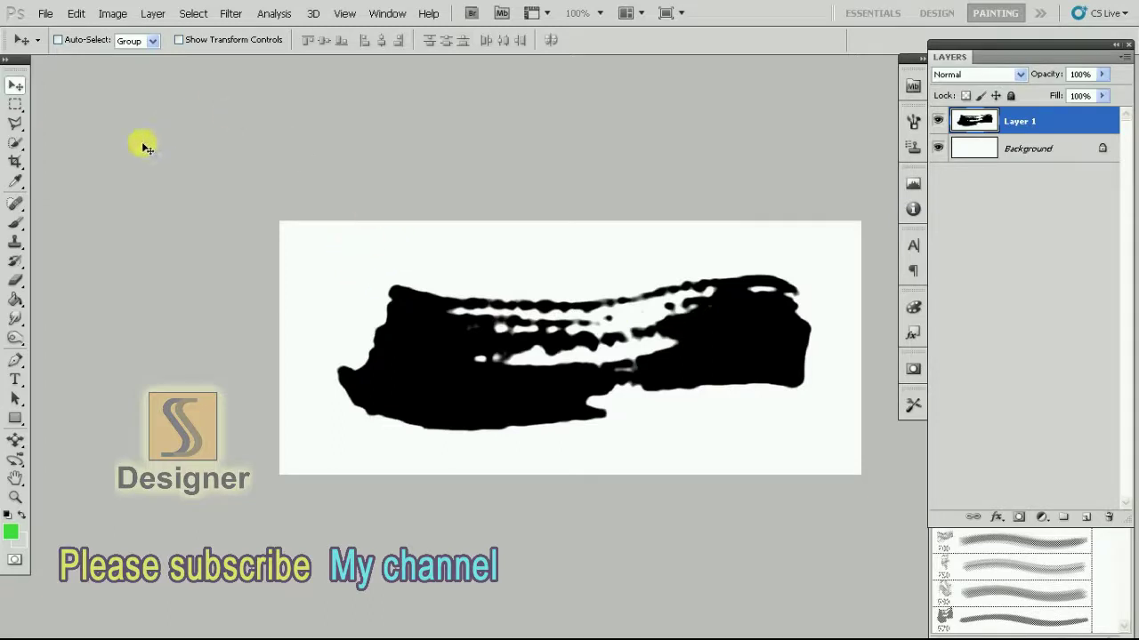
Step: Select the Brush Tool with the new 570 px stroke tip and change the screen mode
{"action": "left_click", "coordinate": [19, 224]}
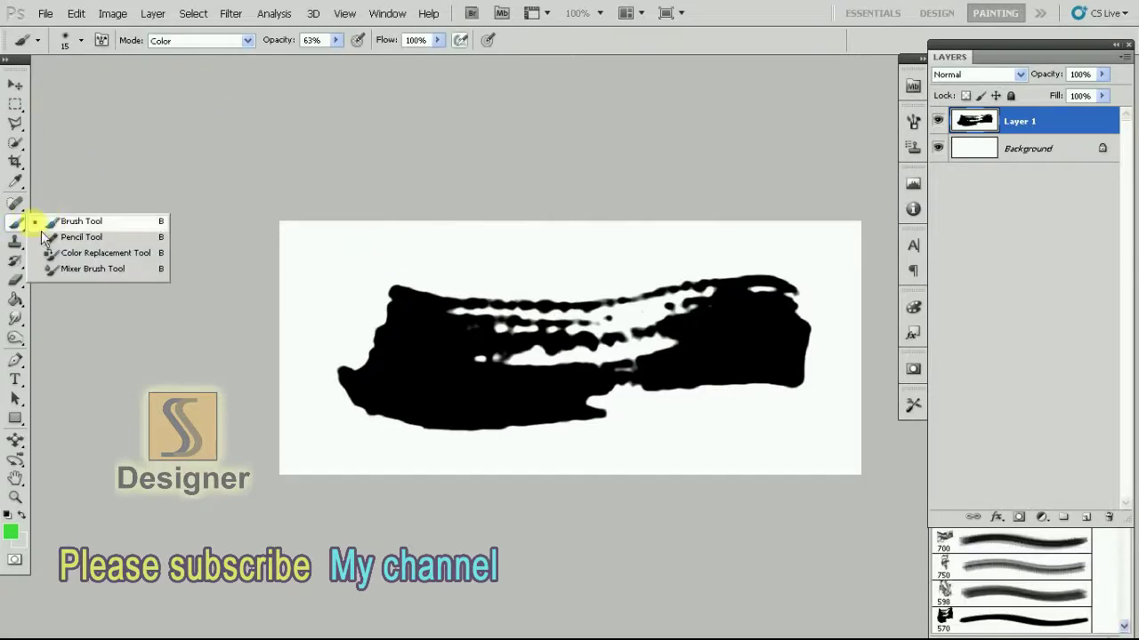
{"action": "left_click", "coordinate": [78, 221]}
{"action": "left_click", "coordinate": [81, 41]}
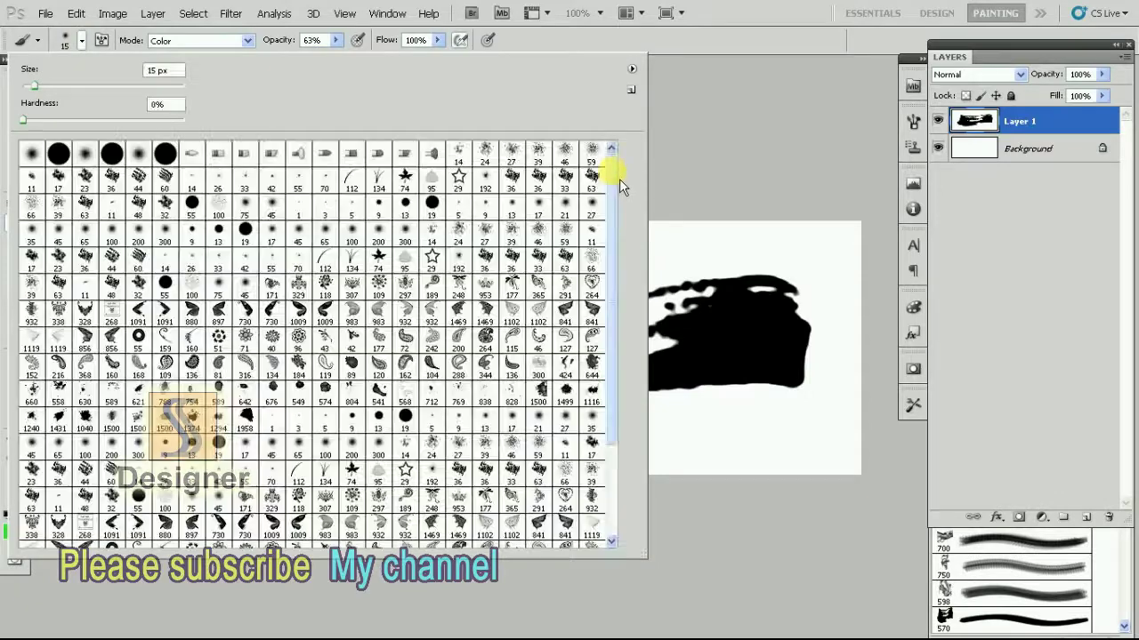
{"action": "scroll", "coordinate": [592, 363], "scroll_direction": "down", "scroll_amount": 5}
{"action": "scroll", "coordinate": [599, 469], "scroll_direction": "down", "scroll_amount": 1}
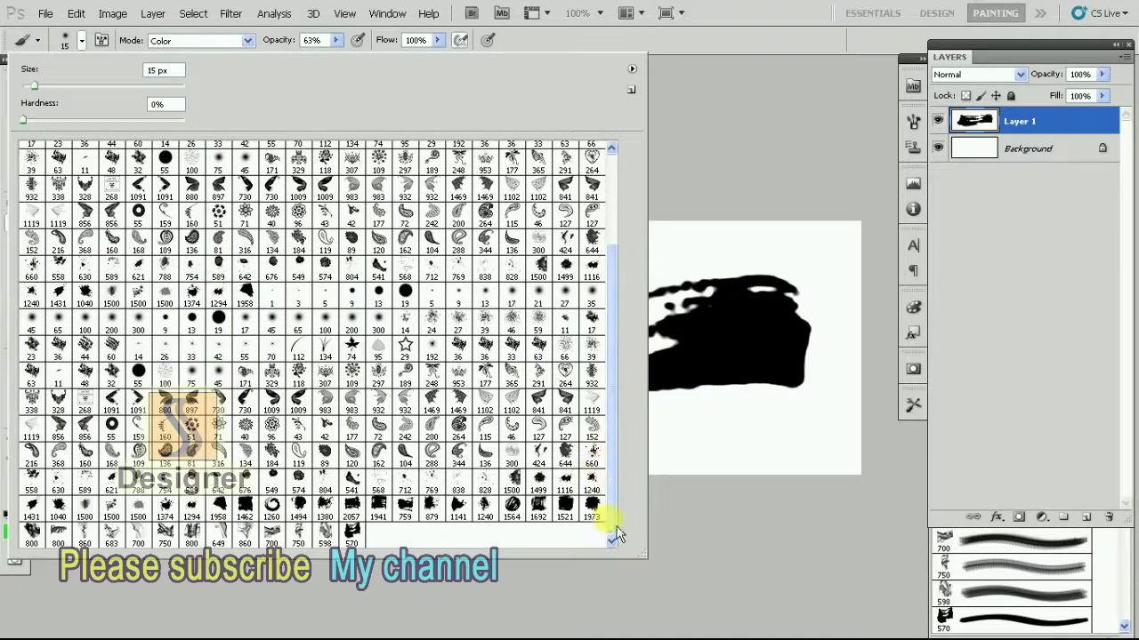
{"action": "left_click", "coordinate": [351, 534]}
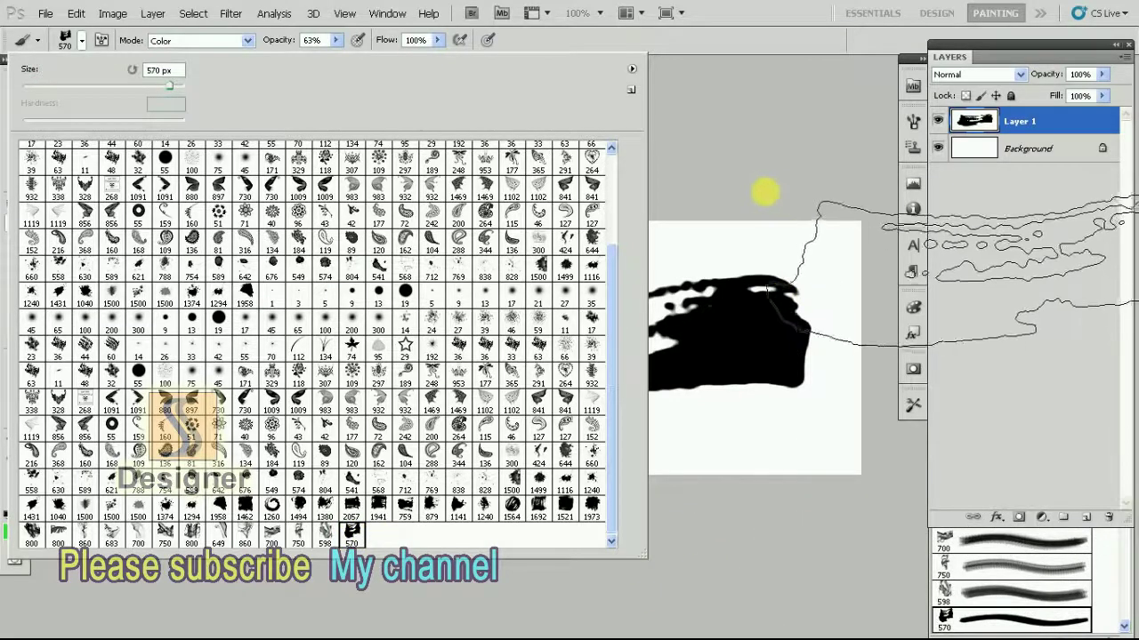
{"action": "left_click", "coordinate": [755, 193]}
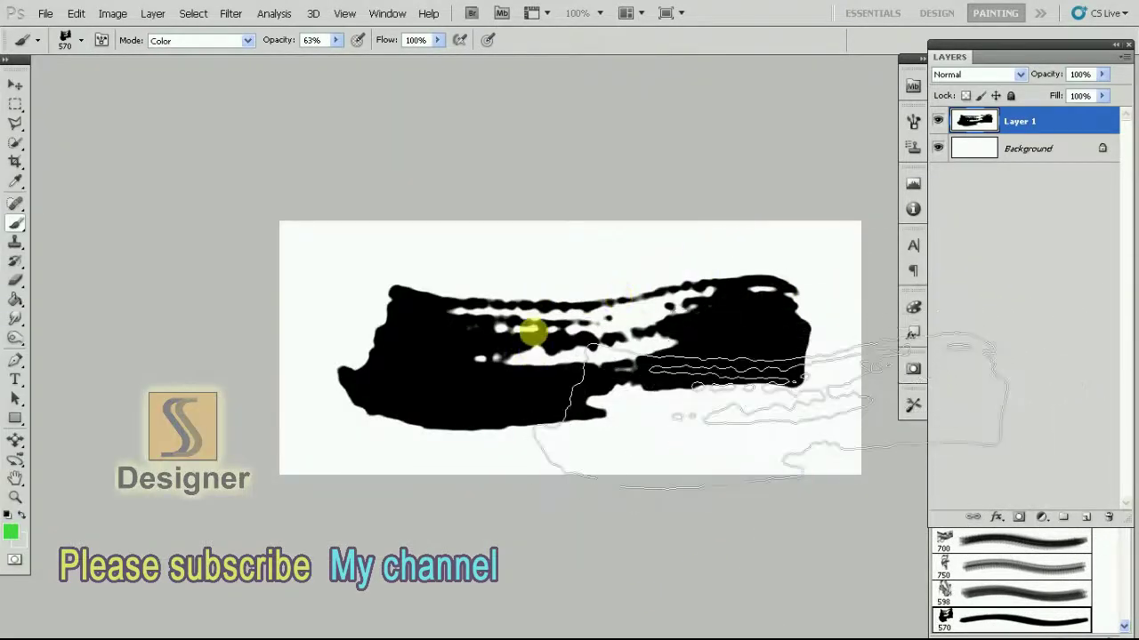
{"action": "key", "text": "f"}
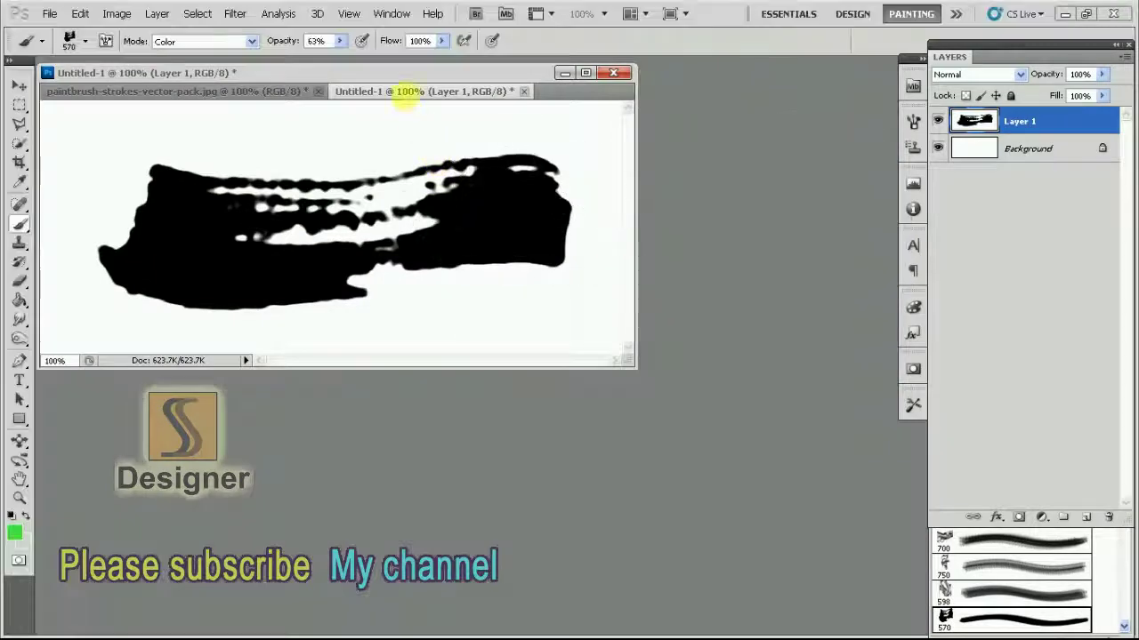
Step: Create a clipboard-sized Untitled-2 document in its own window and stamp the brush on it
{"action": "key", "text": "ctrl+n"}
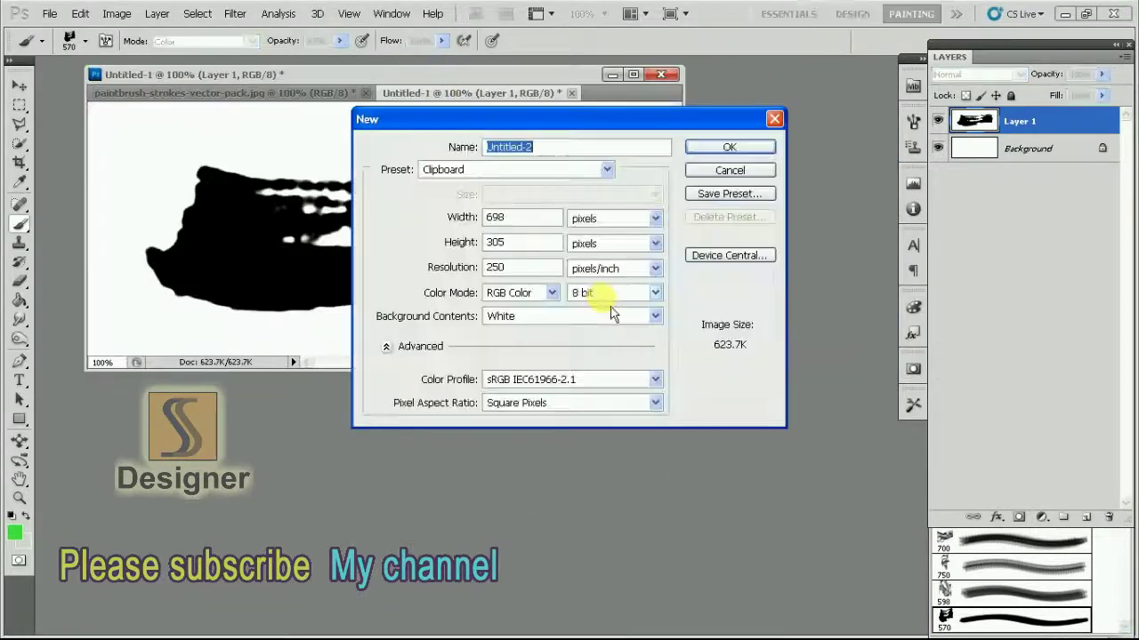
{"action": "left_click", "coordinate": [729, 147]}
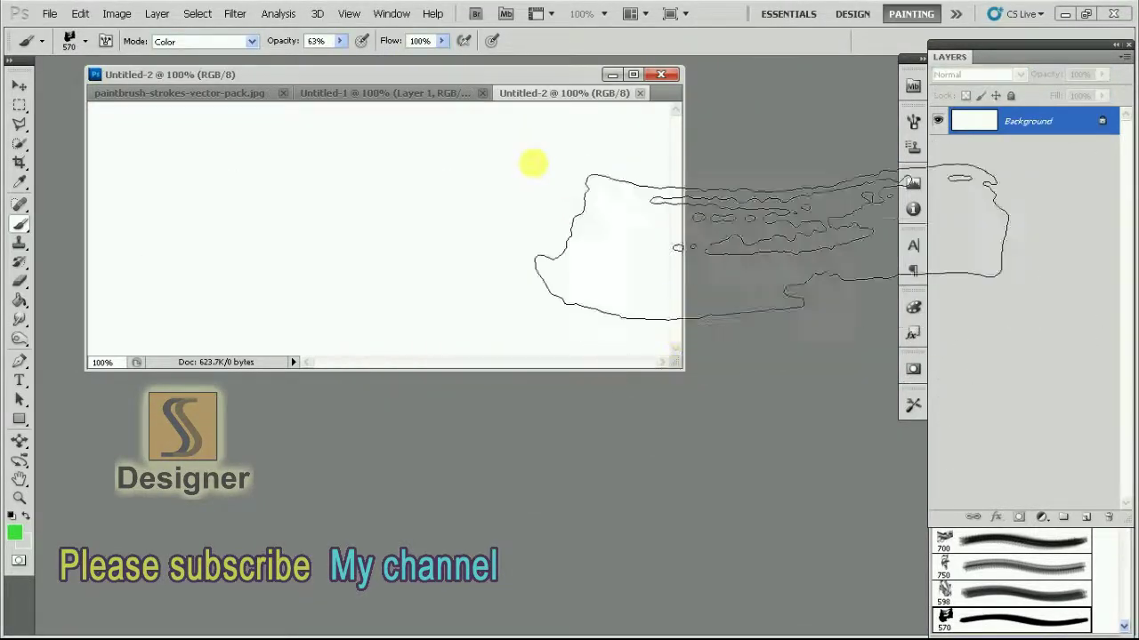
{"action": "key", "text": "v"}
{"action": "left_click_drag", "start_coordinate": [515, 99], "coordinate": [520, 322]}
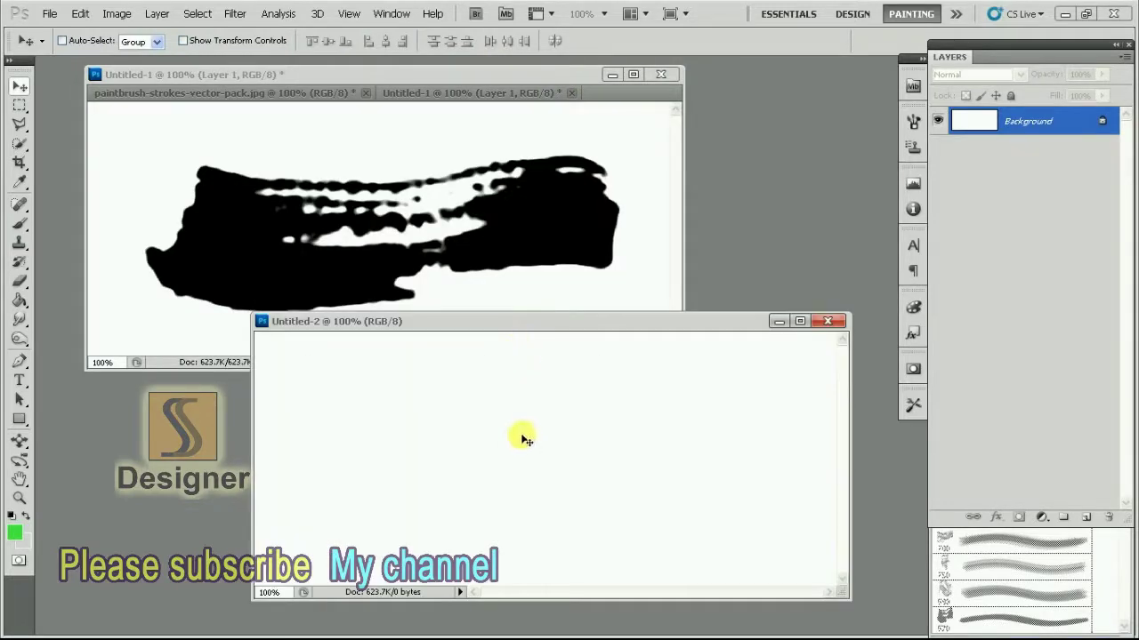
{"action": "left_click", "coordinate": [21, 223]}
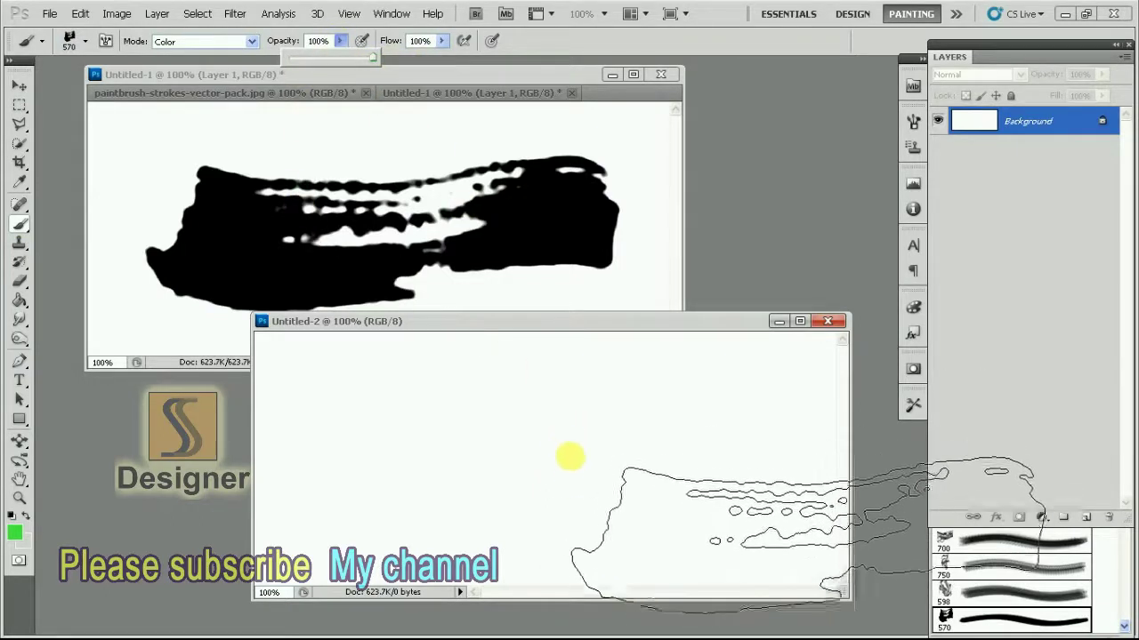
{"action": "left_click", "coordinate": [555, 465]}
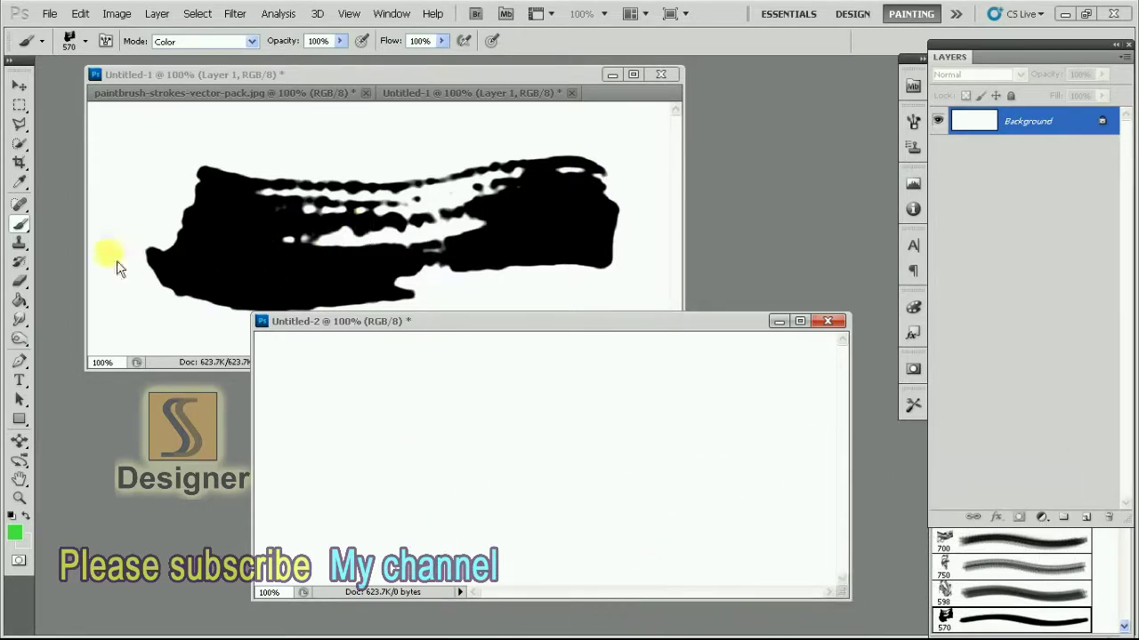
Step: Set the foreground to black and brush mode to Normal, test-stamp, then undo
{"action": "left_click", "coordinate": [15, 534]}
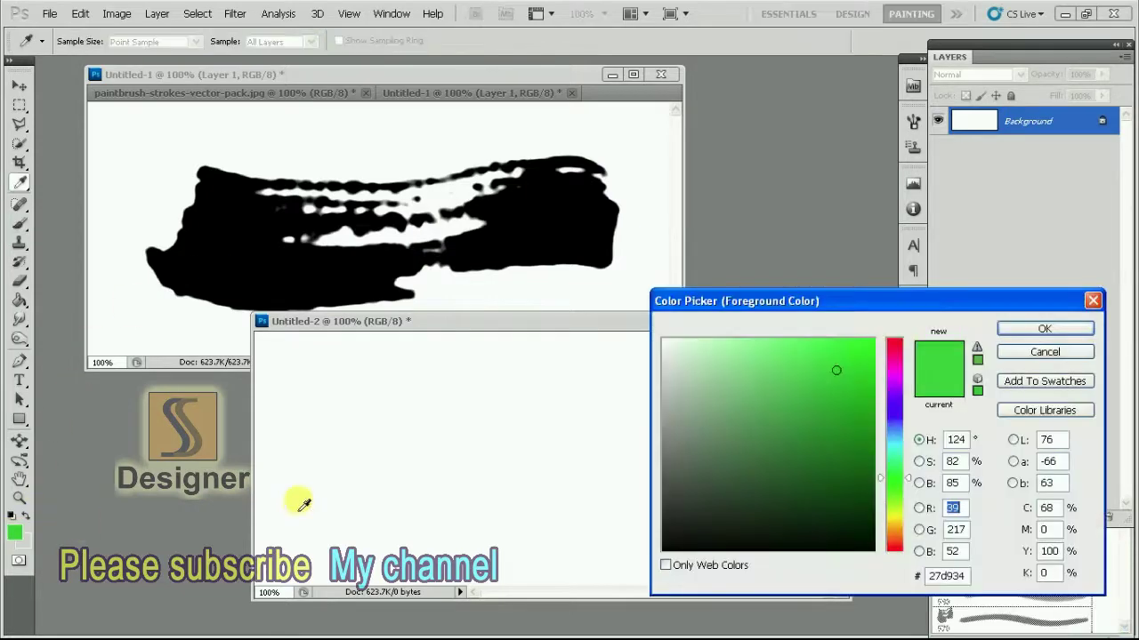
{"action": "left_click_drag", "start_coordinate": [714, 486], "coordinate": [663, 549]}
{"action": "left_click", "coordinate": [1041, 331]}
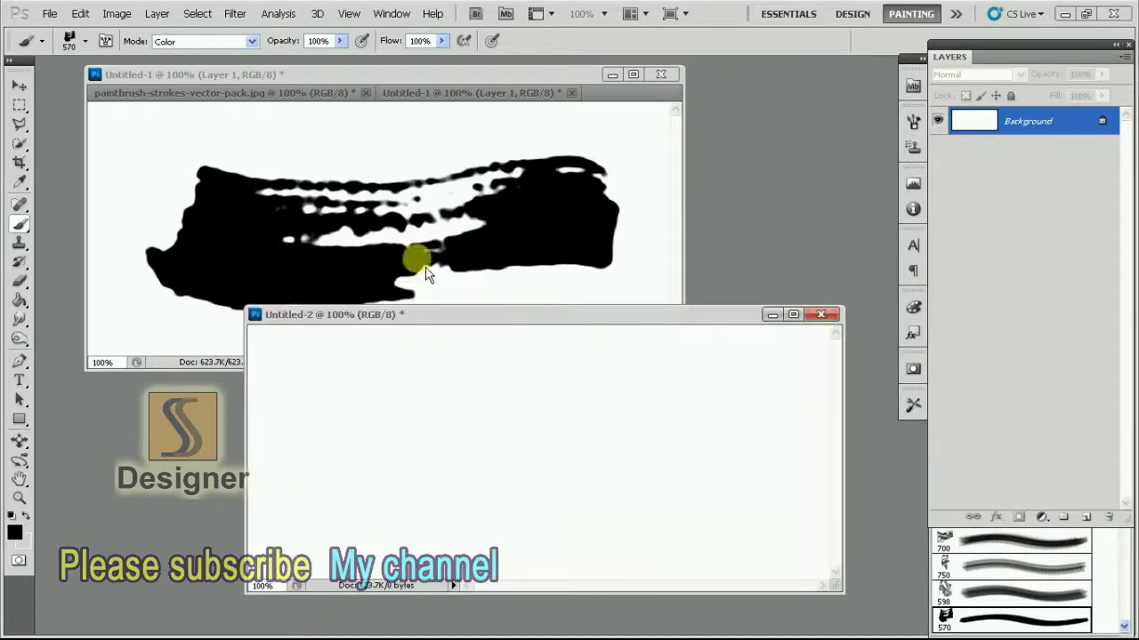
{"action": "left_click", "coordinate": [178, 41]}
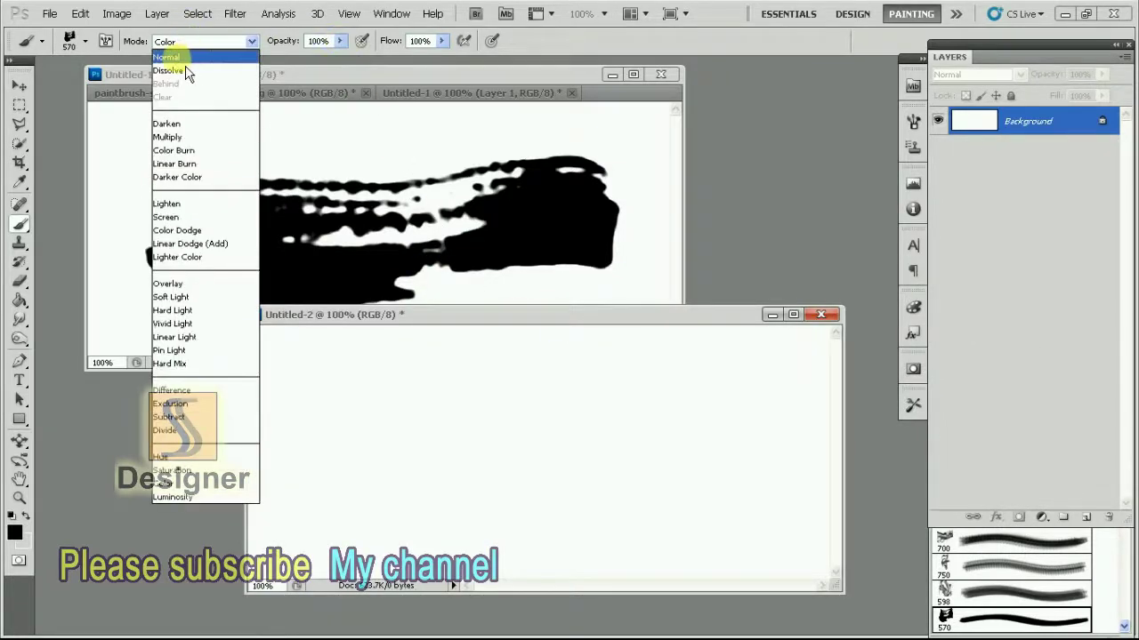
{"action": "left_click", "coordinate": [169, 55]}
{"action": "left_click", "coordinate": [547, 464]}
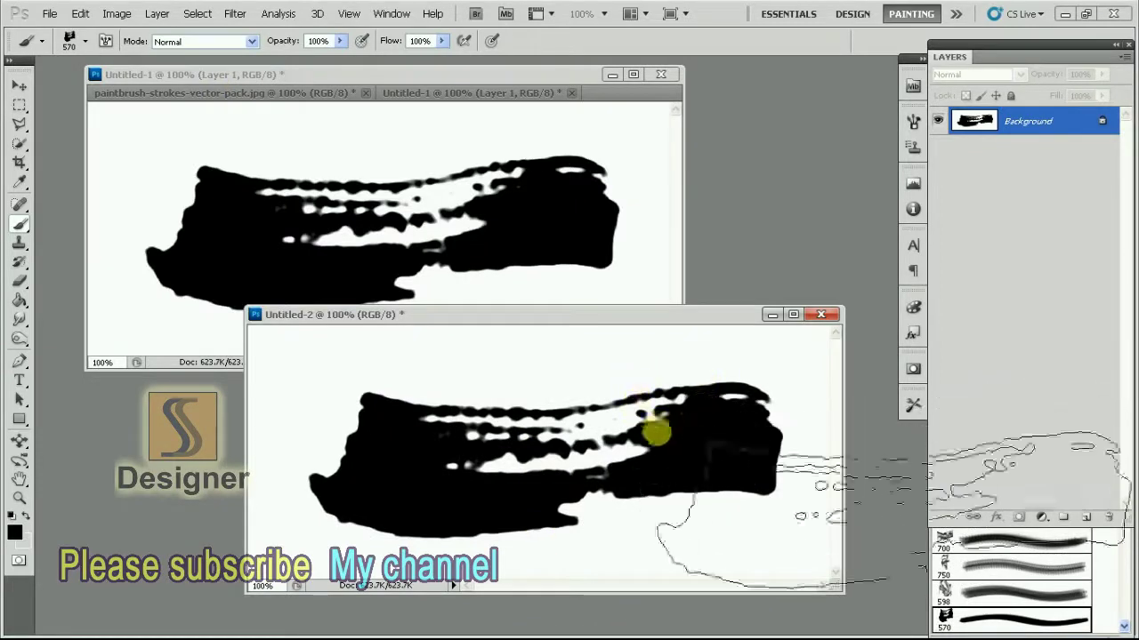
{"action": "key", "text": "ctrl+z"}
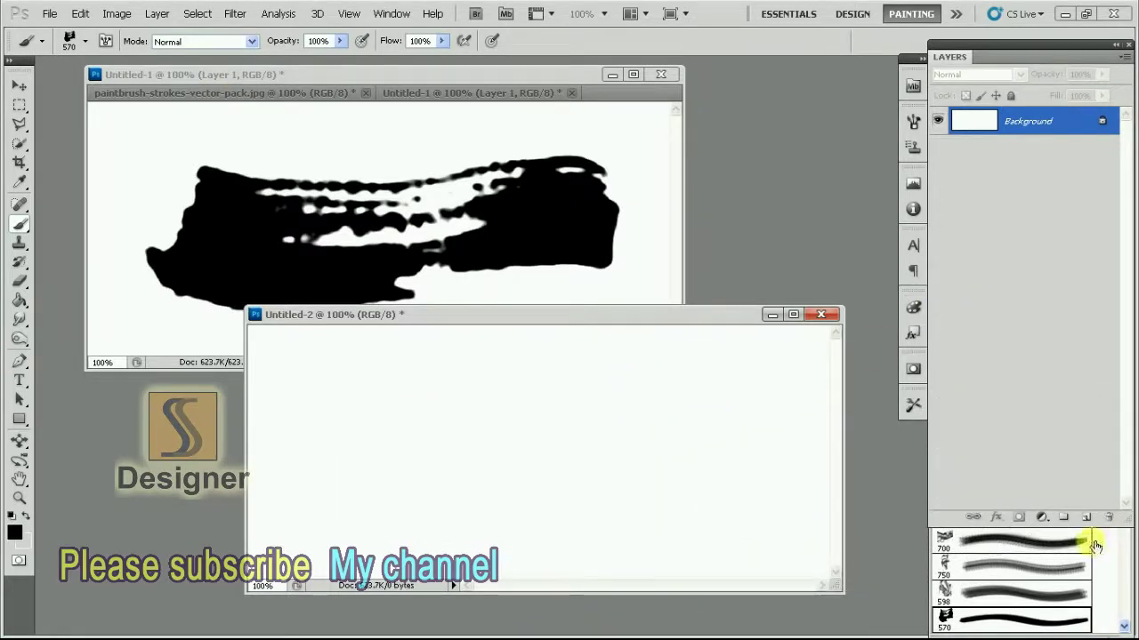
Step: Stamp the black brush onto a new Layer 1 and nudge the stroke into position
{"action": "left_click", "coordinate": [1084, 517]}
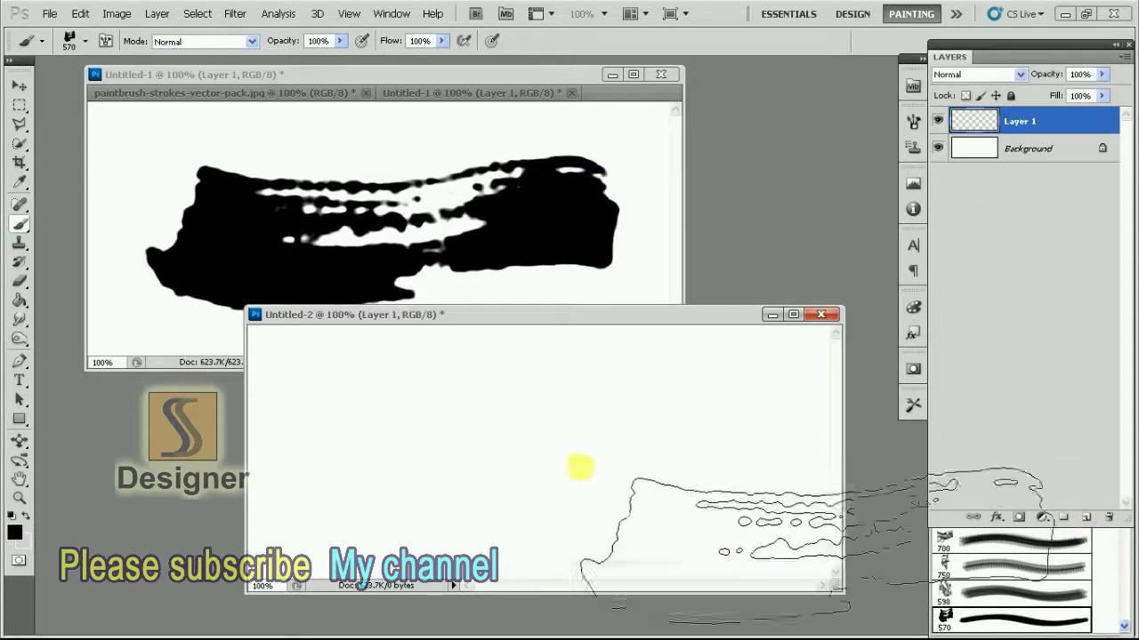
{"action": "left_click", "coordinate": [552, 457]}
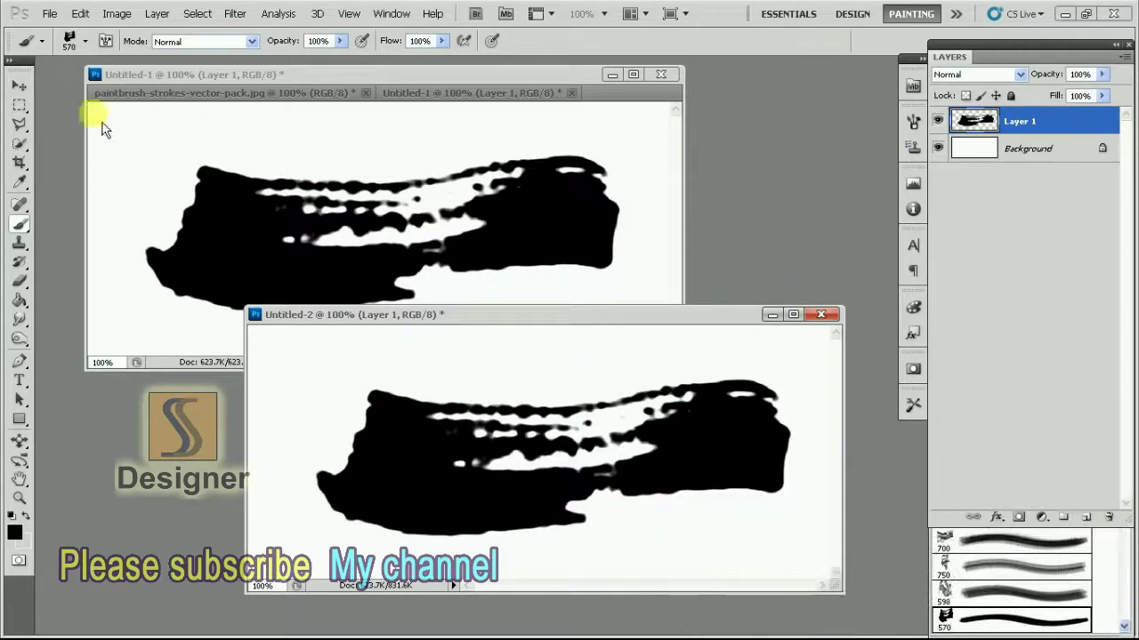
{"action": "left_click", "coordinate": [19, 87]}
{"action": "mouse_move", "coordinate": [438, 474]}
{"action": "left_mouse_down"}
{"action": "mouse_move", "coordinate": [451, 487]}
{"action": "mouse_move", "coordinate": [445, 471]}
{"action": "left_mouse_up"}
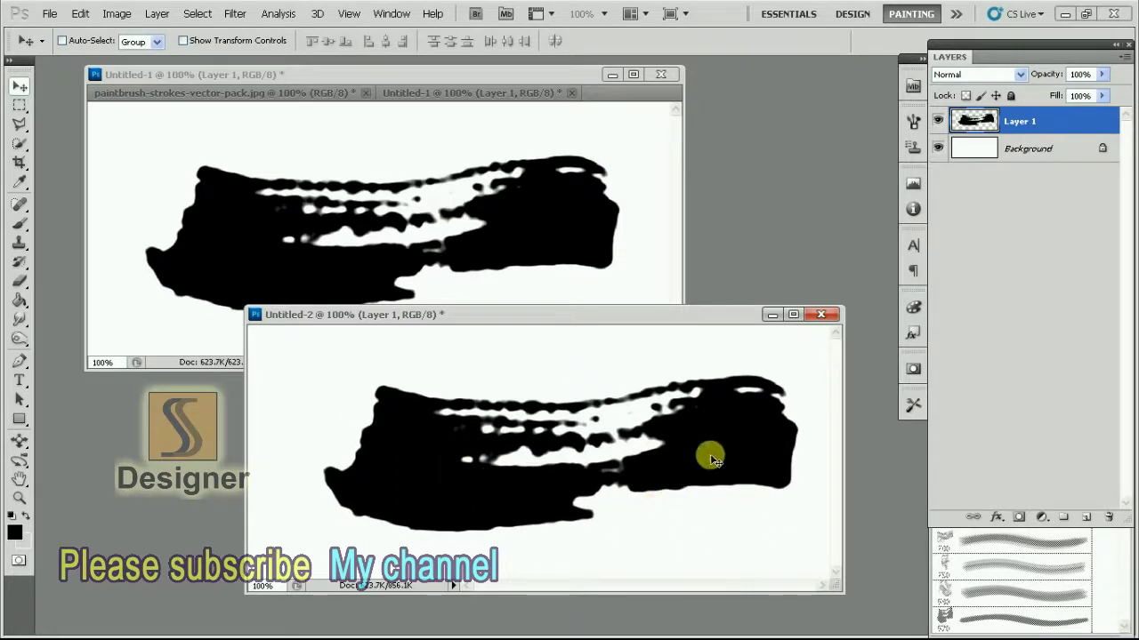
{"action": "left_click_drag", "start_coordinate": [709, 452], "coordinate": [703, 456]}
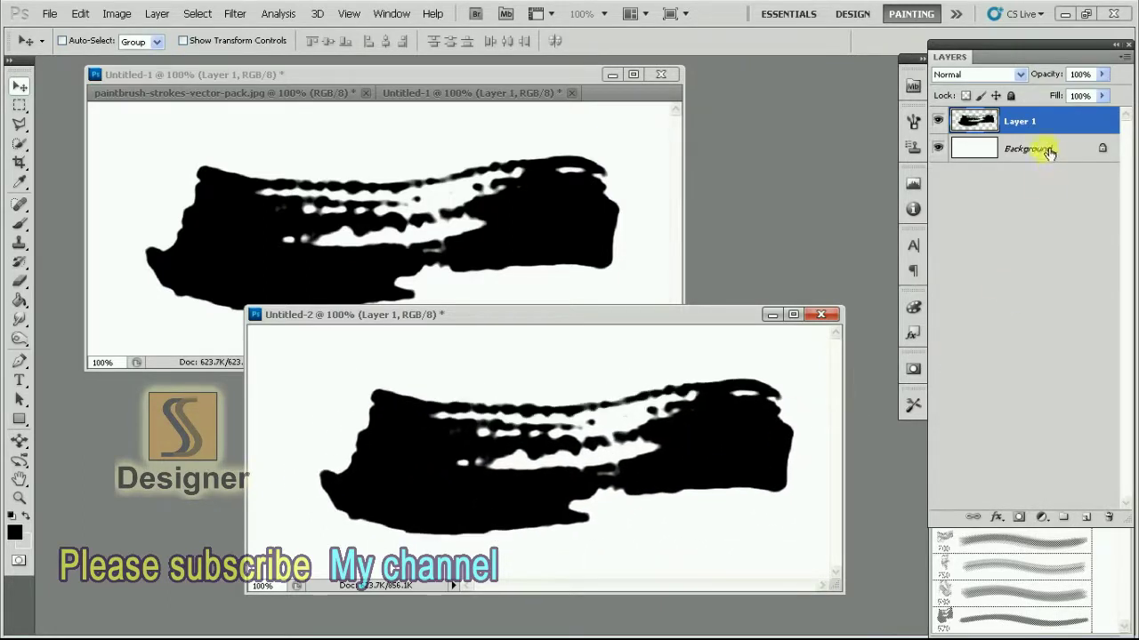
{"action": "left_click", "coordinate": [1050, 153]}
Step: Fill the Untitled-2 background with dark green using the Paint Bucket
{"action": "left_click", "coordinate": [18, 534]}
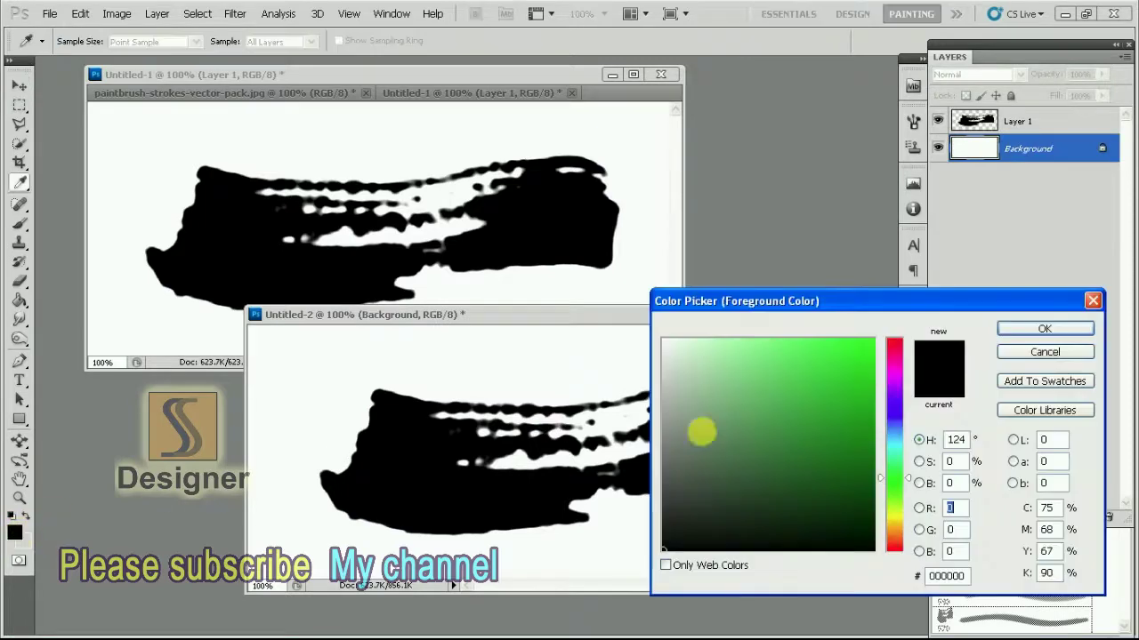
{"action": "left_click", "coordinate": [832, 464]}
{"action": "left_click", "coordinate": [1077, 334]}
{"action": "key", "text": "v"}
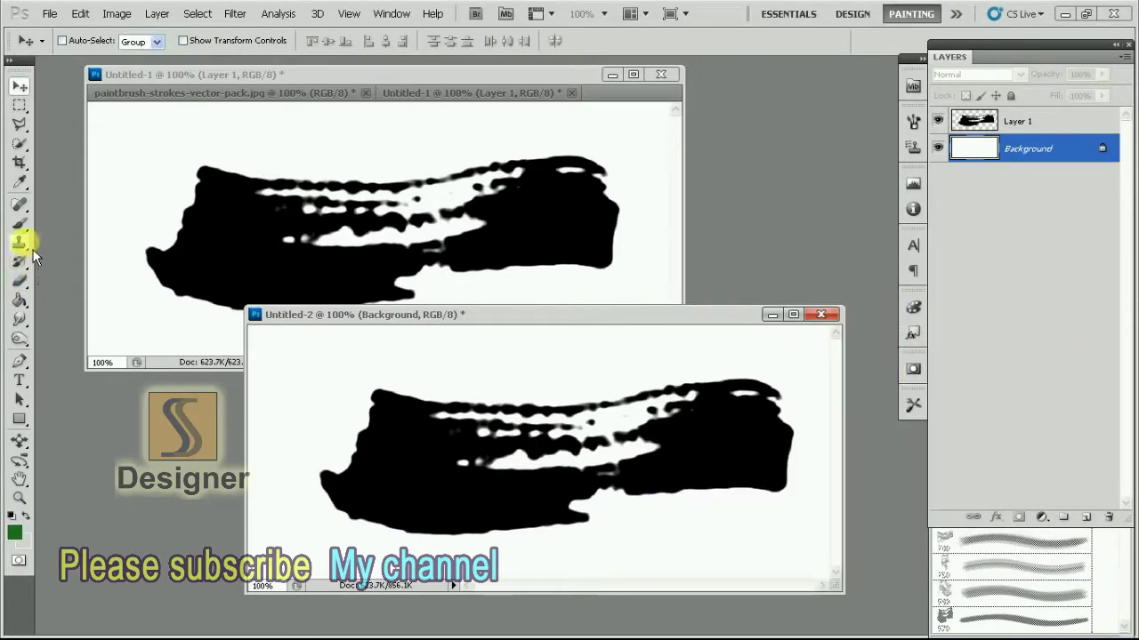
{"action": "left_click", "coordinate": [20, 302]}
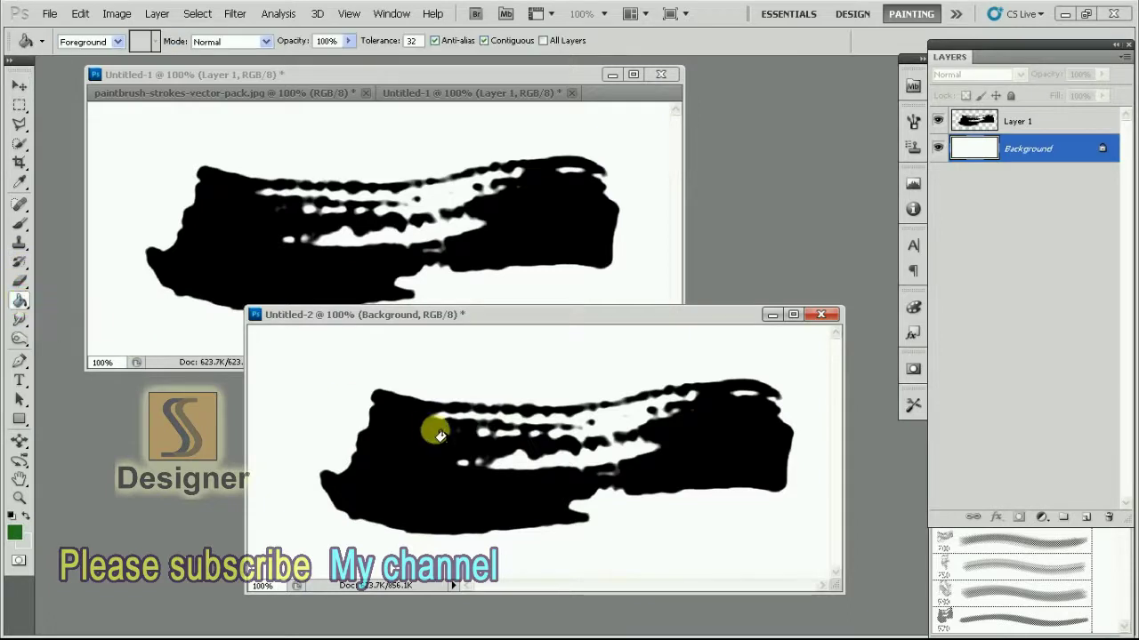
{"action": "left_click", "coordinate": [342, 391]}
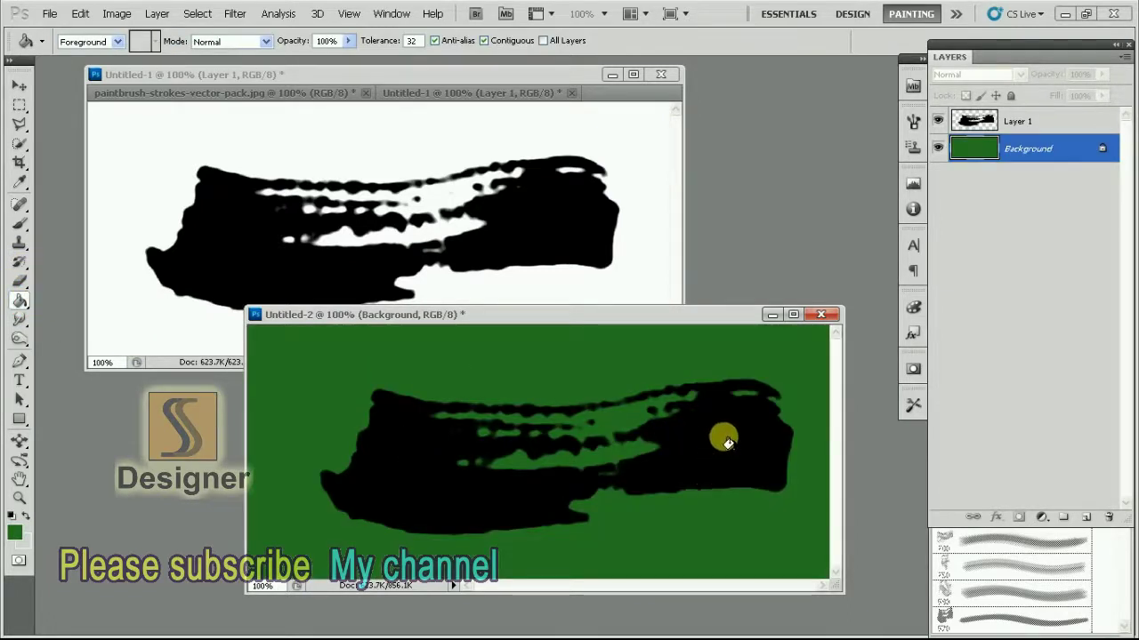
Step: Move the black stroke on Layer 1 left, then close Untitled-2 without saving
{"action": "key", "text": "v"}
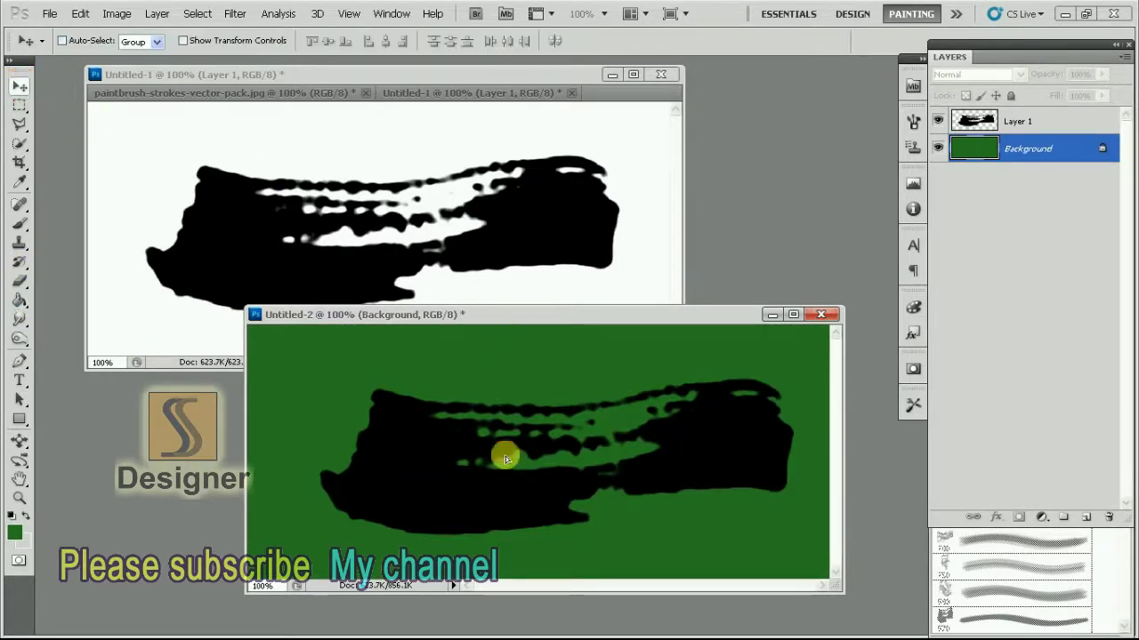
{"action": "left_click_drag", "start_coordinate": [505, 456], "coordinate": [579, 452]}
{"action": "left_click", "coordinate": [541, 249]}
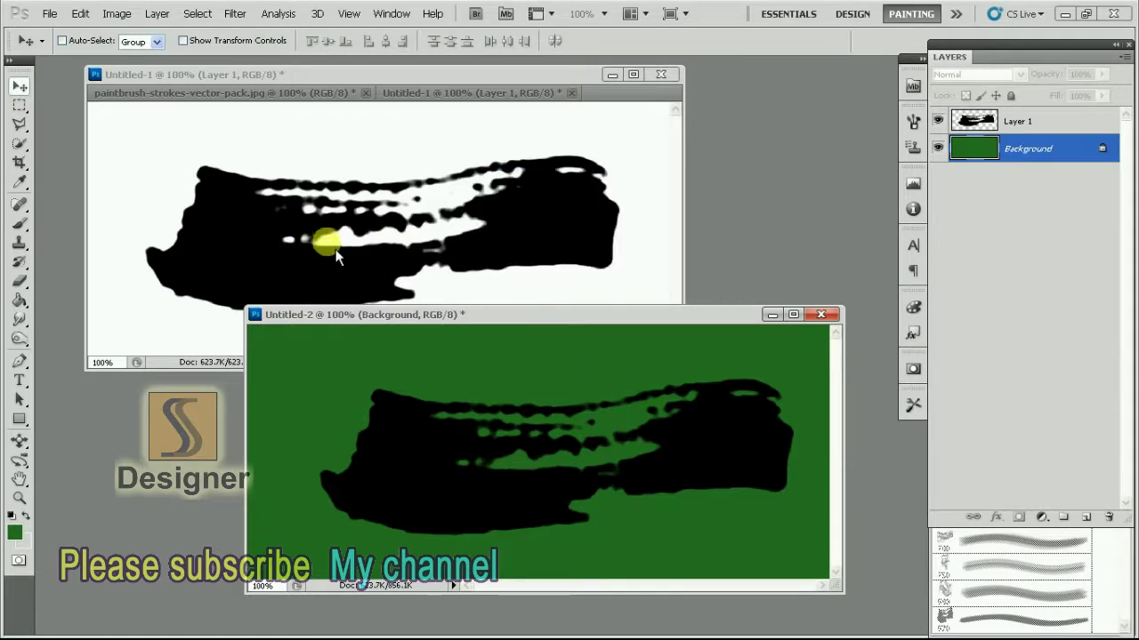
{"action": "left_click", "coordinate": [1011, 127]}
{"action": "left_click_drag", "start_coordinate": [704, 428], "coordinate": [681, 429]}
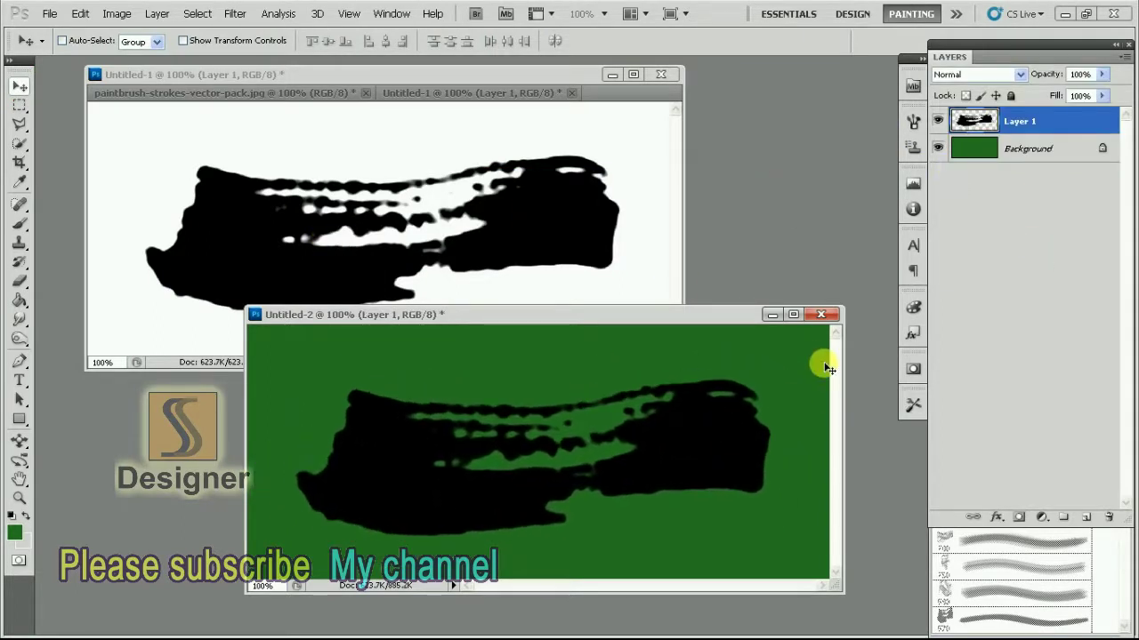
{"action": "left_click", "coordinate": [820, 315]}
Step: Discard Untitled-2's changes and float Untitled-1, then close it without saving
{"action": "left_click", "coordinate": [548, 249]}
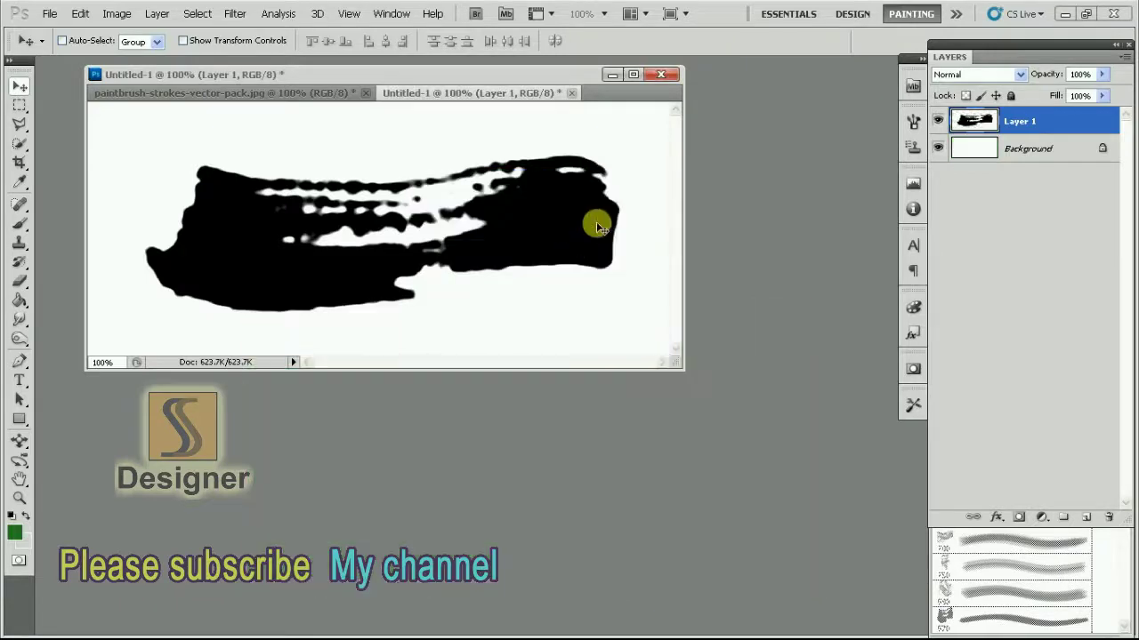
{"action": "left_click_drag", "start_coordinate": [421, 101], "coordinate": [702, 274]}
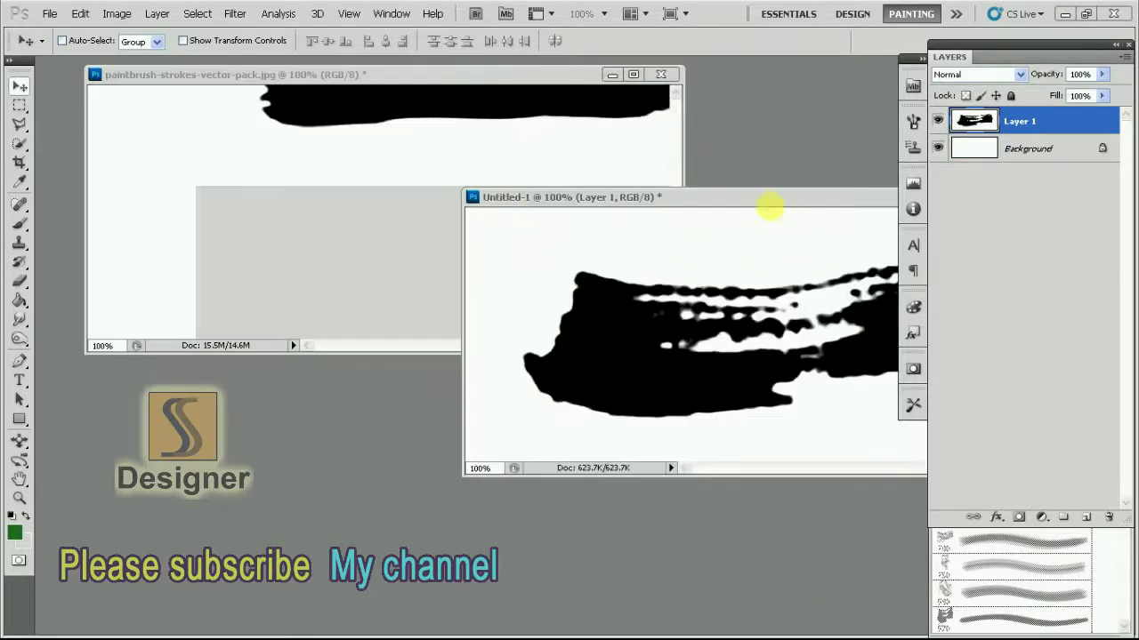
{"action": "mouse_move", "coordinate": [620, 261]}
{"action": "left_mouse_down"}
{"action": "mouse_move", "coordinate": [628, 276]}
{"action": "mouse_move", "coordinate": [503, 203]}
{"action": "left_mouse_up"}
{"action": "left_click", "coordinate": [603, 258]}
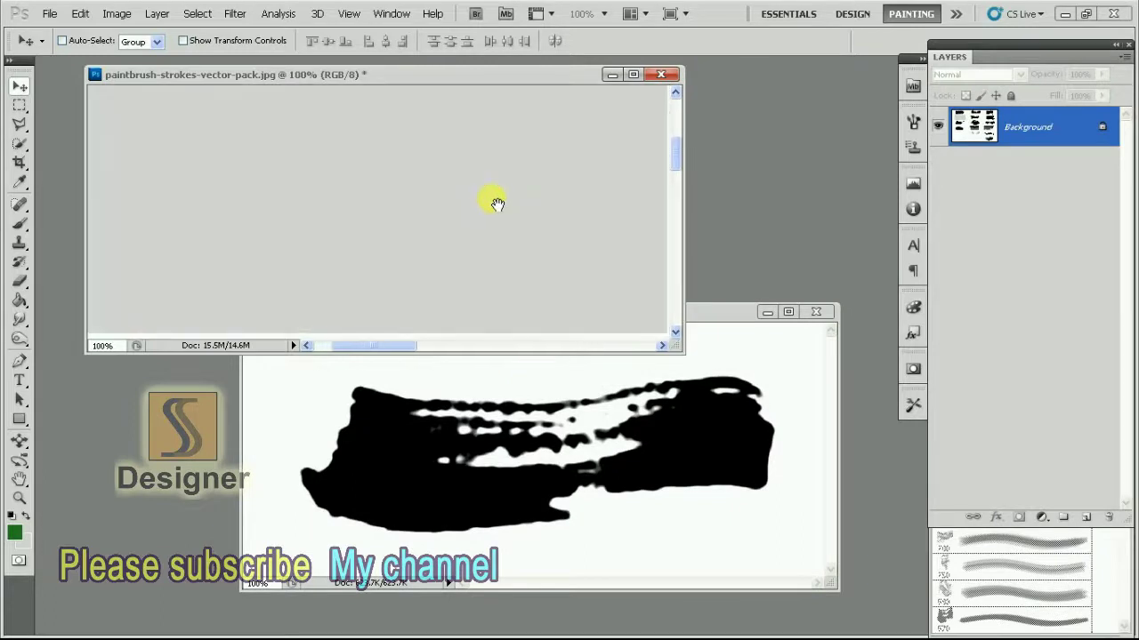
{"action": "key", "text": "ctrl+a"}
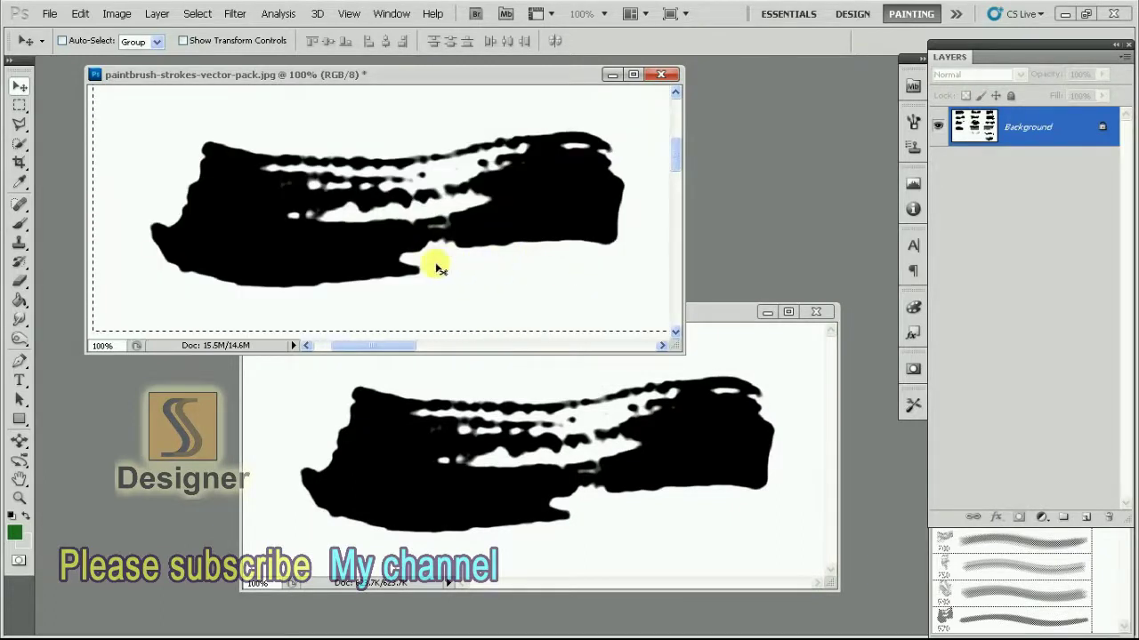
{"action": "left_click", "coordinate": [816, 312]}
{"action": "left_click", "coordinate": [556, 250]}
Step: In full-screen view, cut the lower stroke from a rectangular selection, leaving flat grey
{"action": "key", "text": "f"}
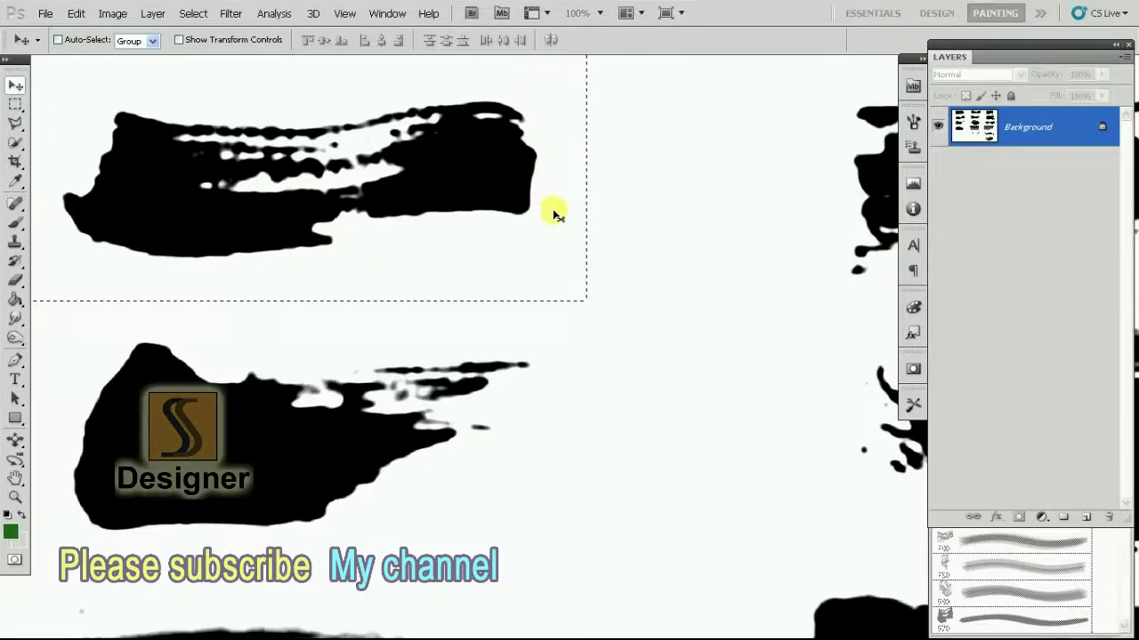
{"action": "left_click_drag", "start_coordinate": [569, 258], "coordinate": [611, 223]}
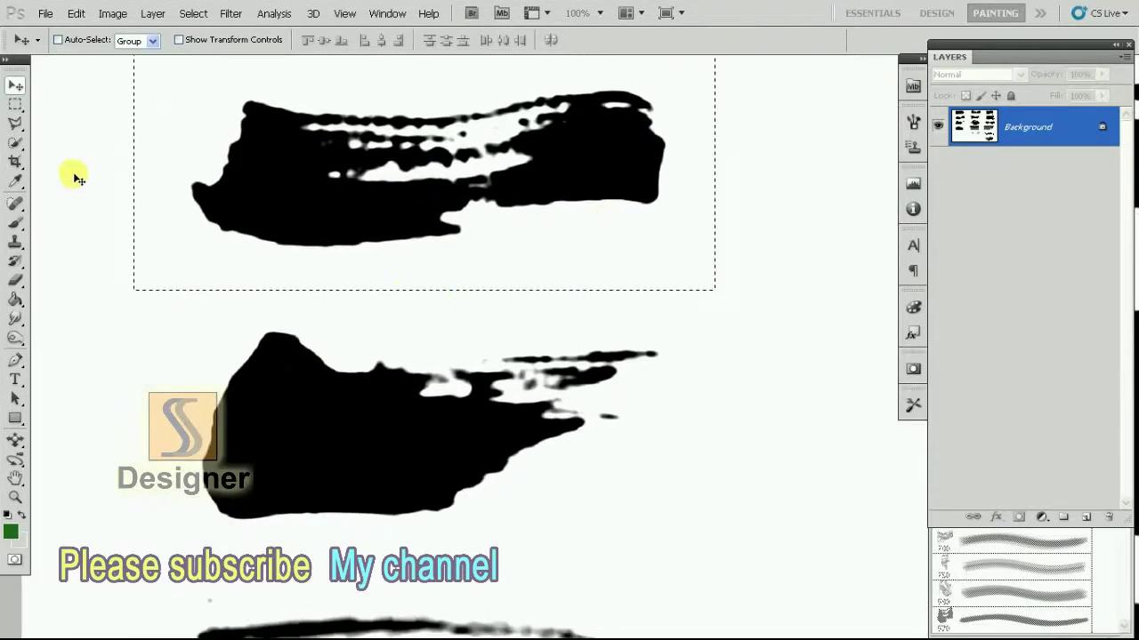
{"action": "left_click", "coordinate": [15, 104]}
{"action": "left_click_drag", "start_coordinate": [138, 553], "coordinate": [721, 313]}
{"action": "key", "text": "ctrl+x"}
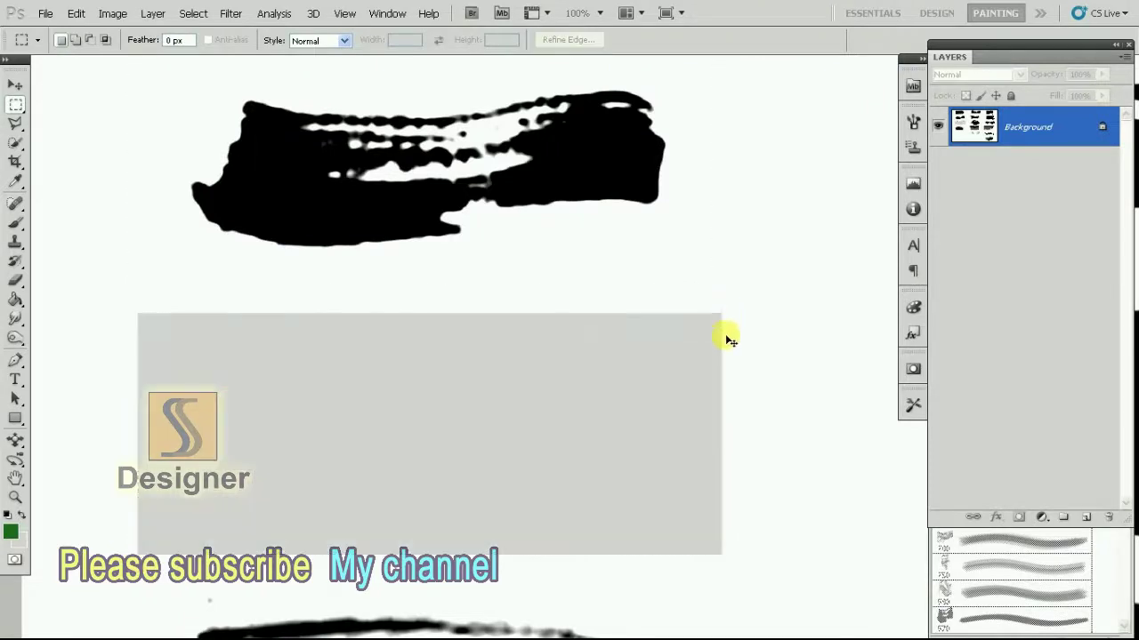
{"action": "key", "text": "f"}
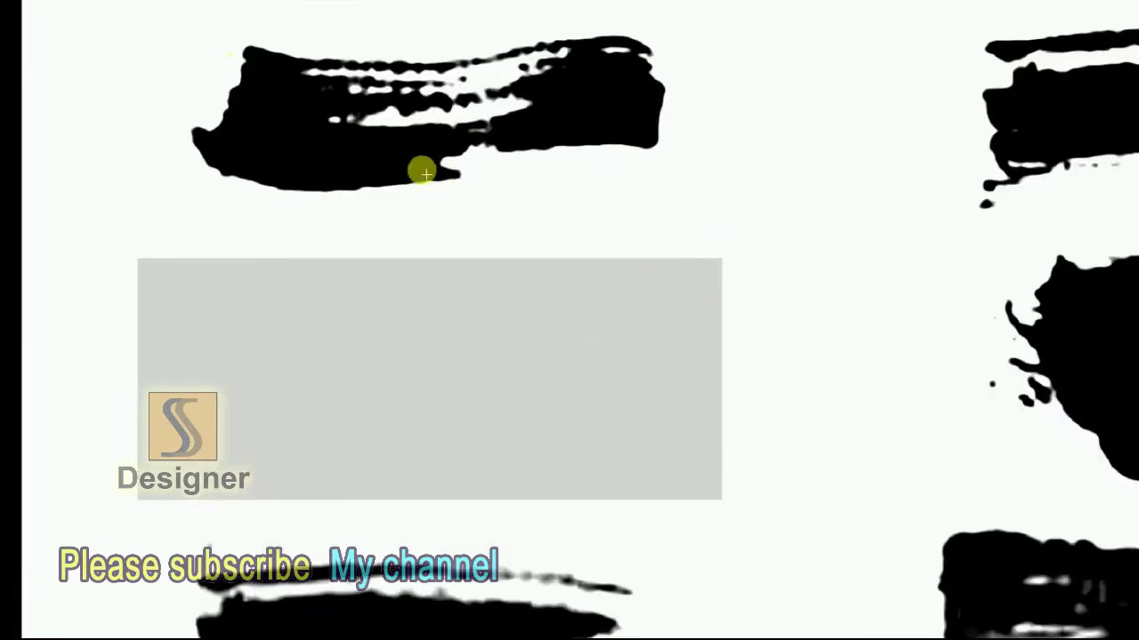
{"action": "key", "text": "f"}
{"action": "left_click", "coordinate": [49, 14]}
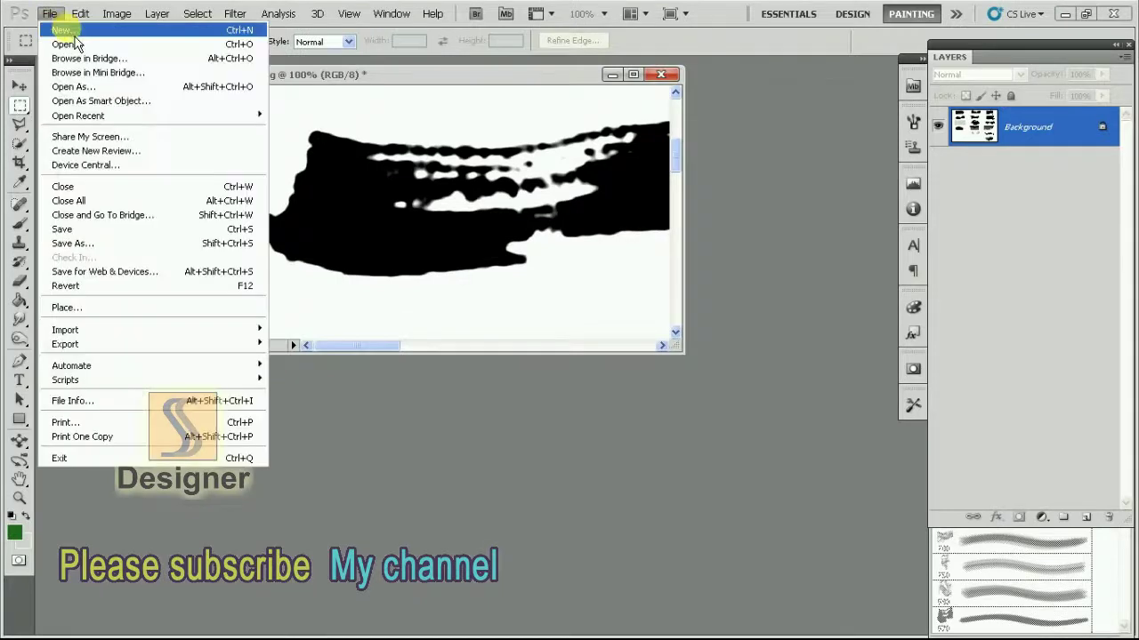
Step: Create a blank document in its own window and paste the black stroke as Layer 1
{"action": "left_click", "coordinate": [63, 31]}
{"action": "left_click", "coordinate": [750, 148]}
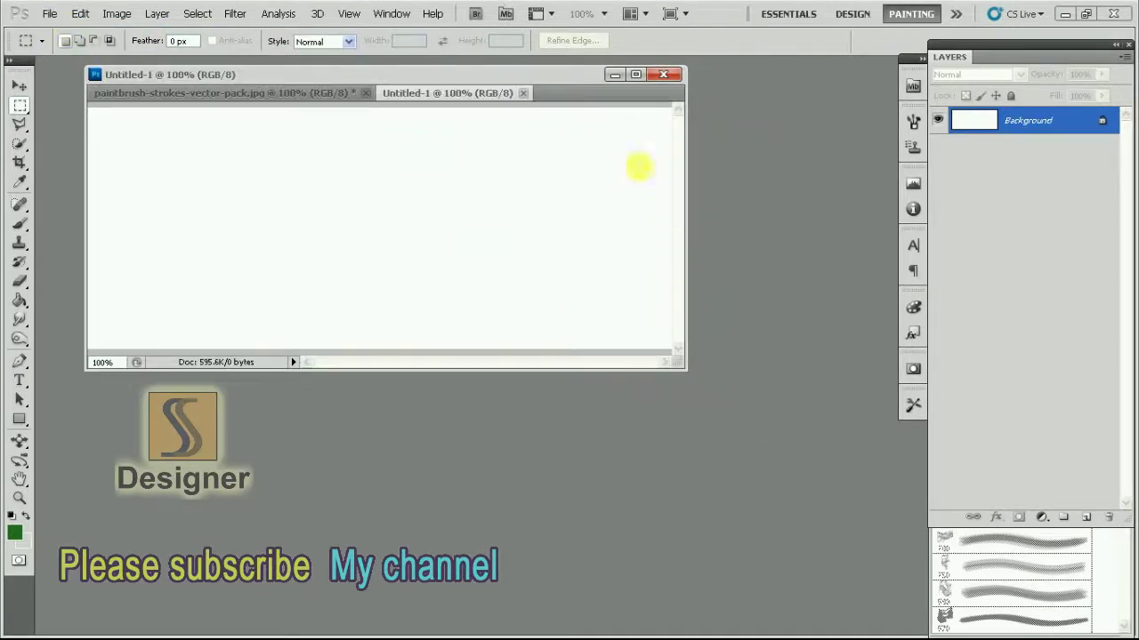
{"action": "left_click_drag", "start_coordinate": [481, 109], "coordinate": [338, 212]}
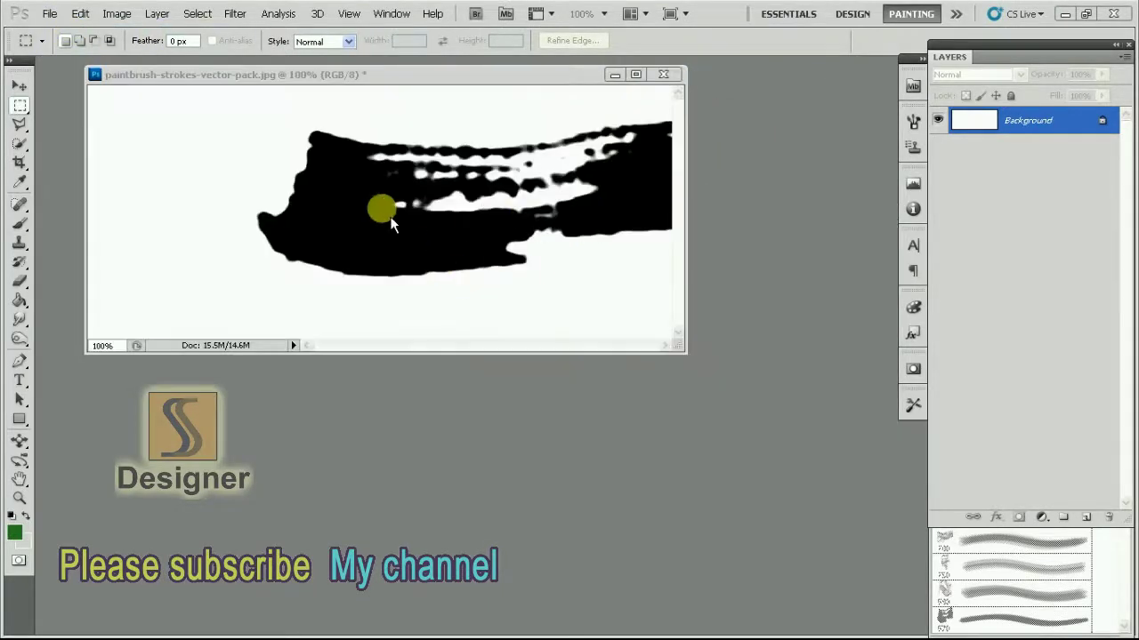
{"action": "key", "text": "ctrl+v"}
{"action": "key", "text": "v"}
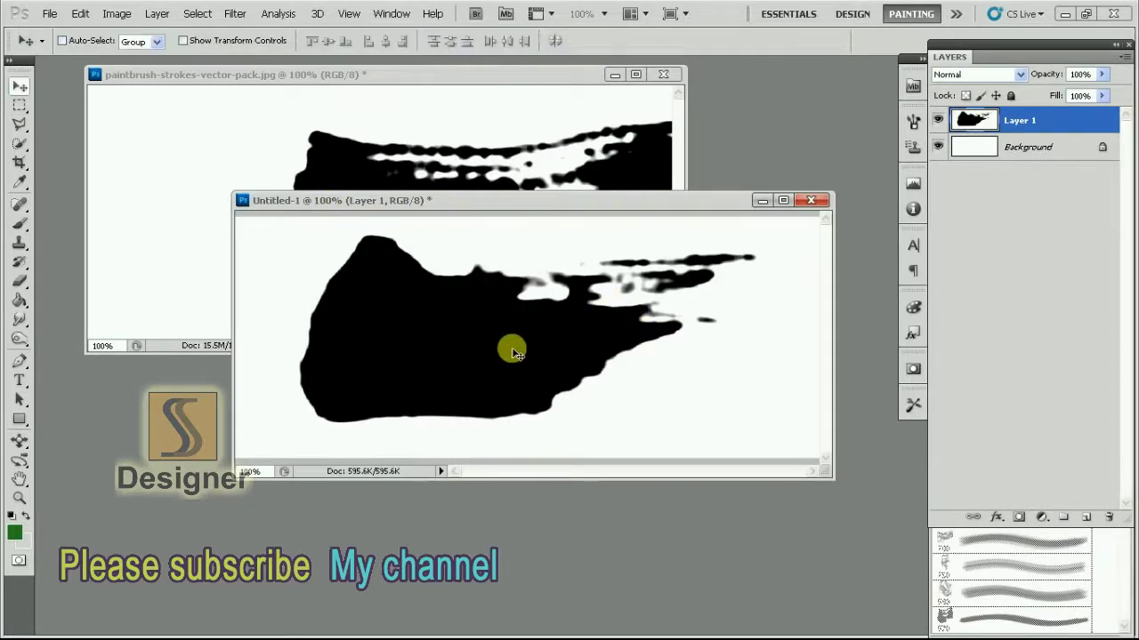
{"action": "key", "text": "alt+e"}
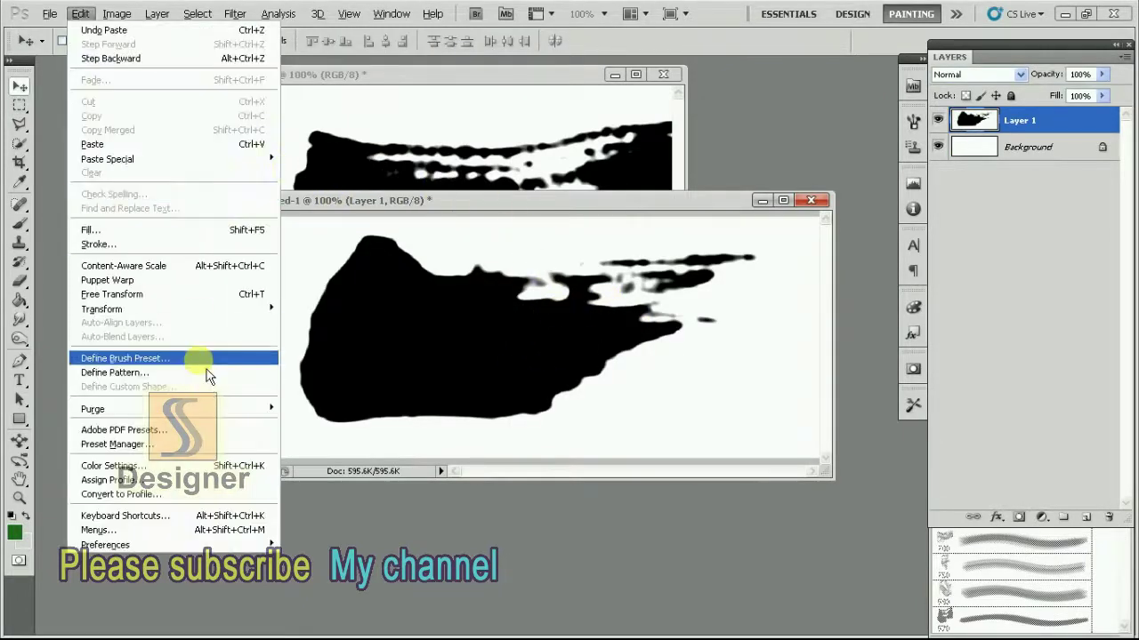
Step: Define the pasted stroke as a new brush preset, entering 'S' as its name
{"action": "left_click", "coordinate": [209, 360]}
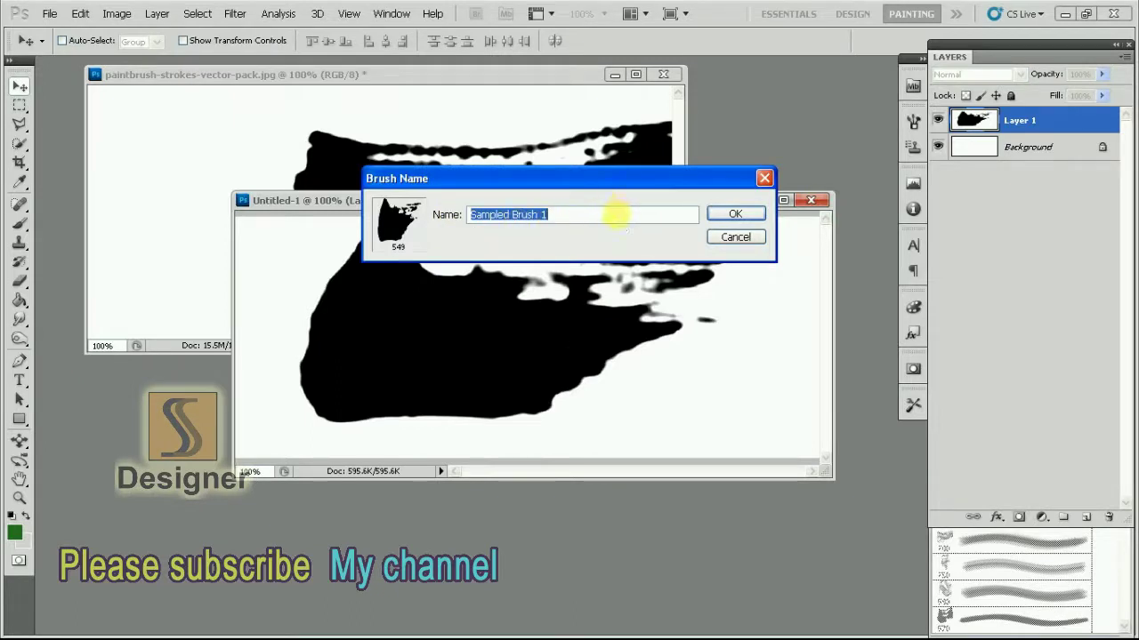
{"action": "type", "text": "SREE 02"}
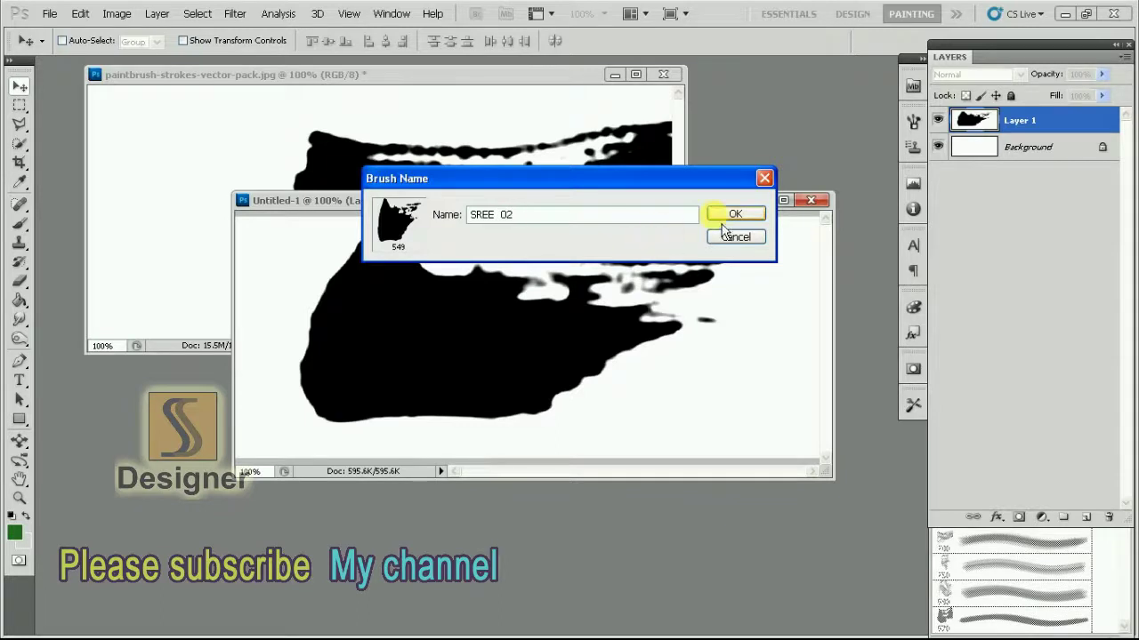
{"action": "left_click", "coordinate": [728, 215]}
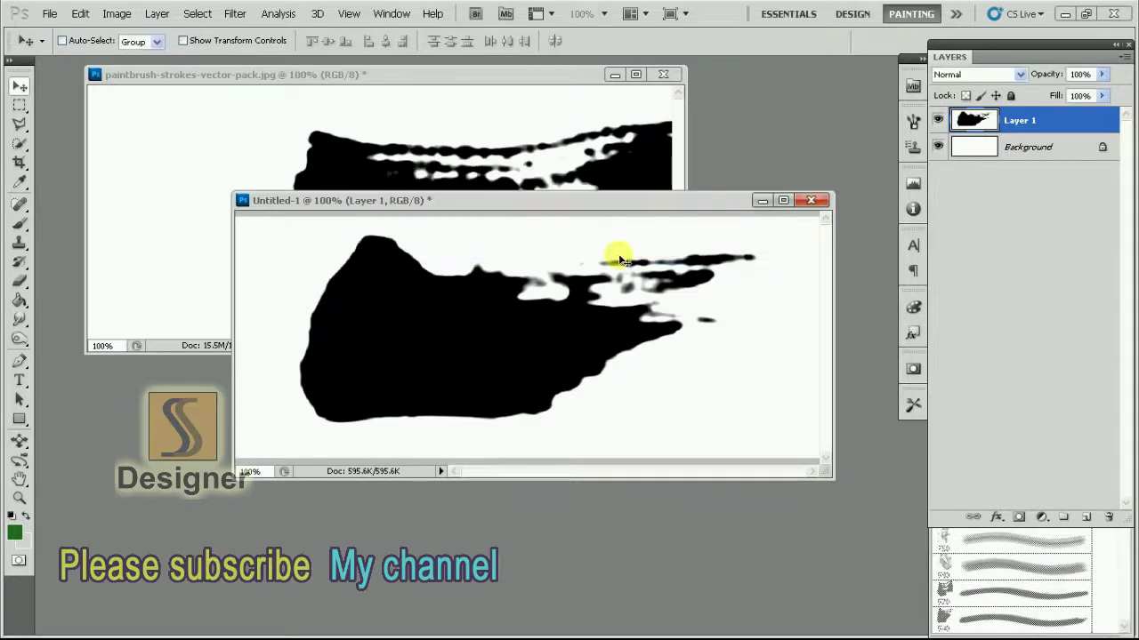
Step: Select the Brush tool with the 549 px stroke preset and create blank document Untitled-2
{"action": "left_click", "coordinate": [19, 224]}
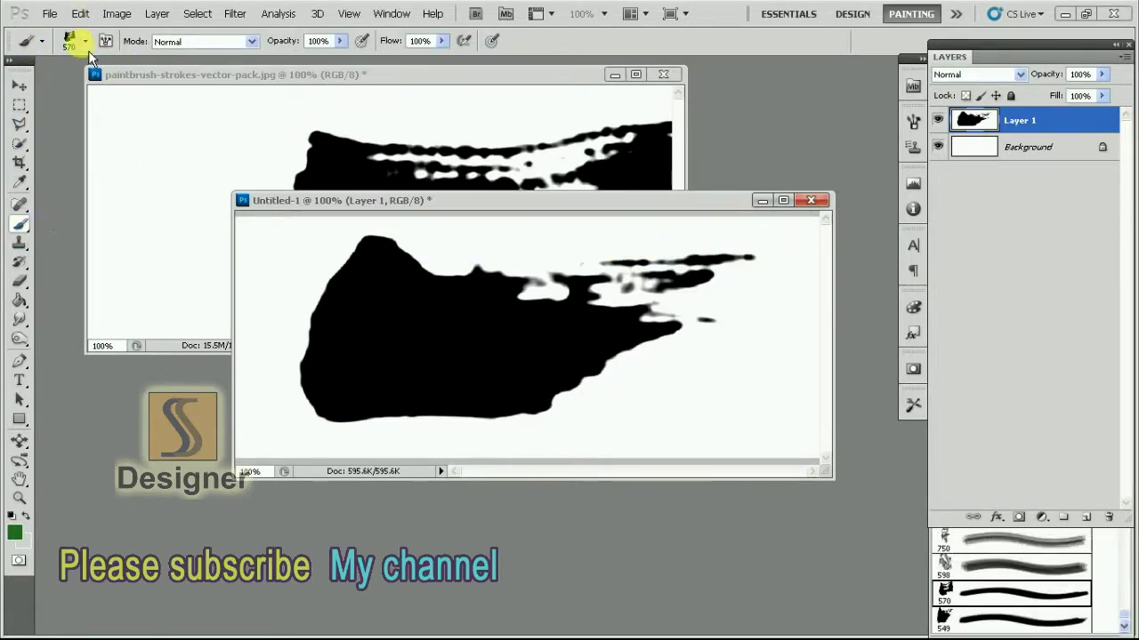
{"action": "left_click", "coordinate": [87, 43]}
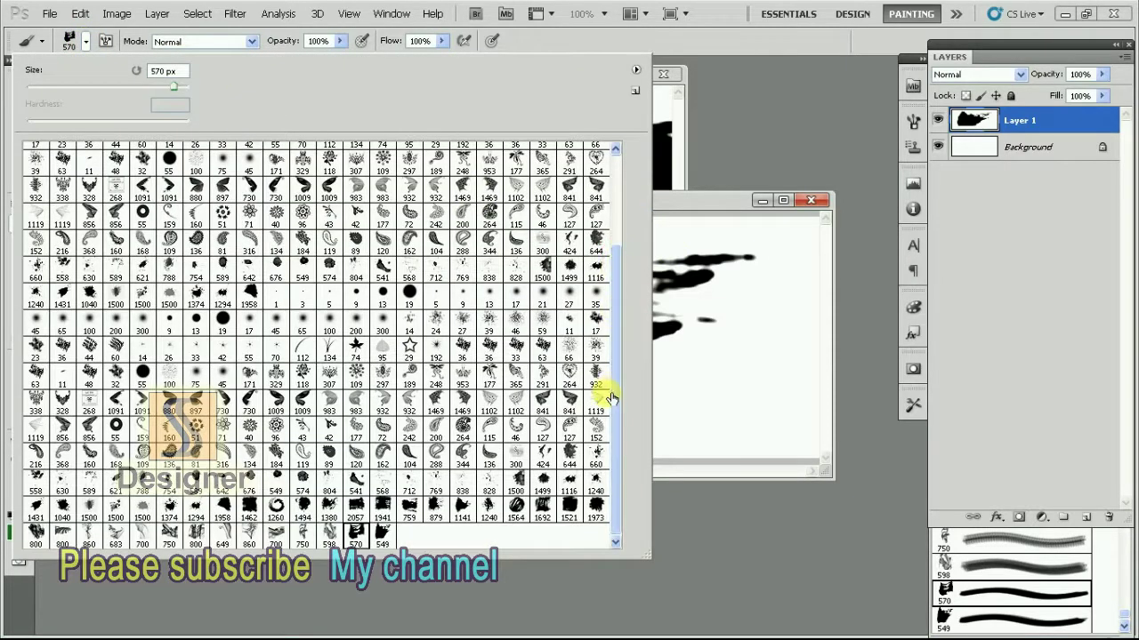
{"action": "left_click", "coordinate": [388, 538]}
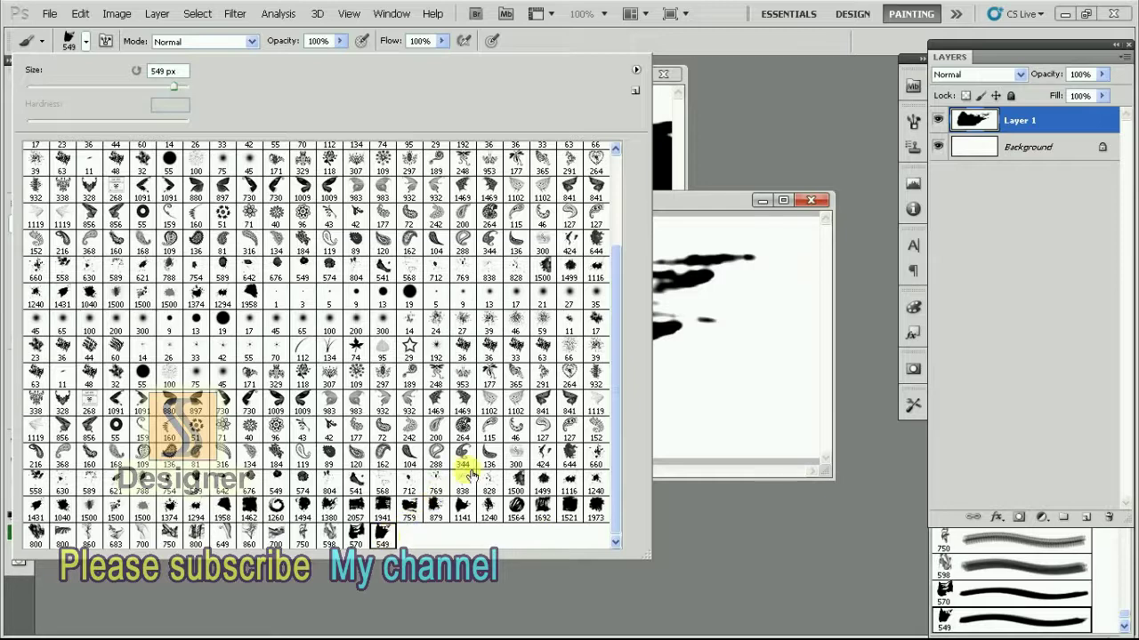
{"action": "left_click", "coordinate": [627, 409]}
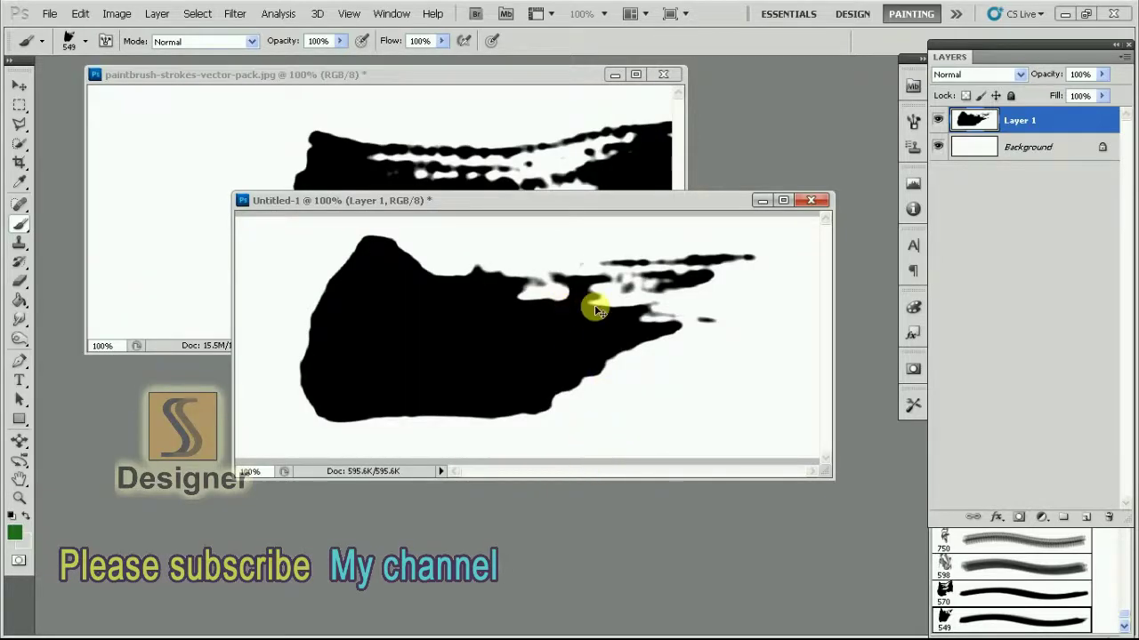
{"action": "key", "text": "ctrl+n"}
{"action": "left_click", "coordinate": [729, 150]}
Step: Float Untitled-2 and arrange the Untitled-1 and Untitled-2 windows side by side
{"action": "key", "text": "v"}
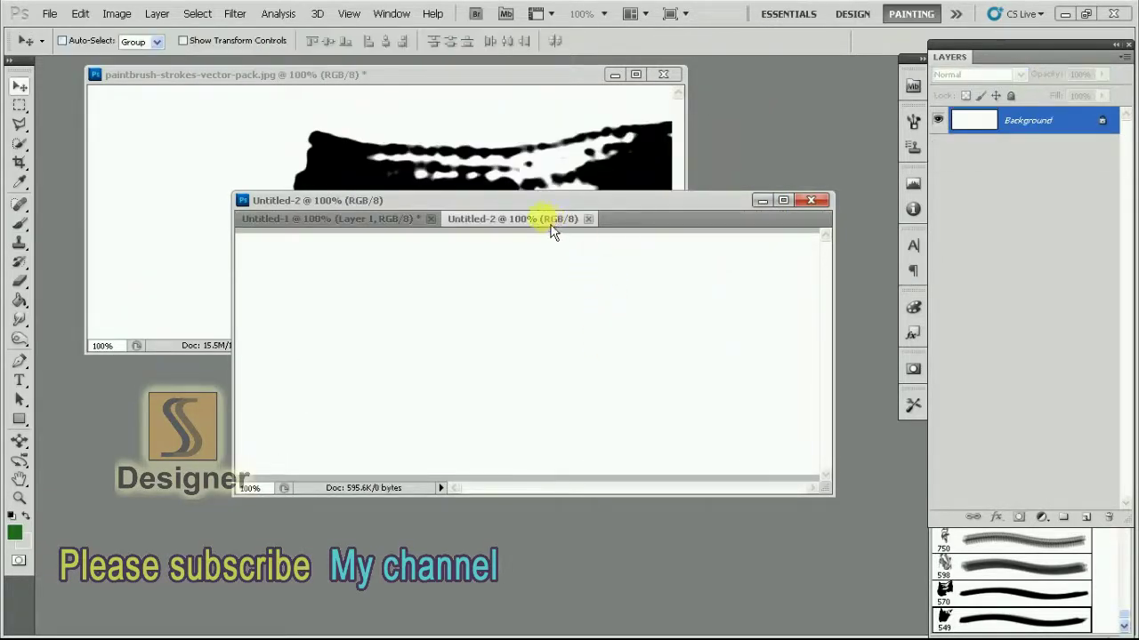
{"action": "left_click_drag", "start_coordinate": [549, 219], "coordinate": [513, 347]}
{"action": "left_click", "coordinate": [467, 200]}
{"action": "left_click_drag", "start_coordinate": [460, 197], "coordinate": [343, 128]}
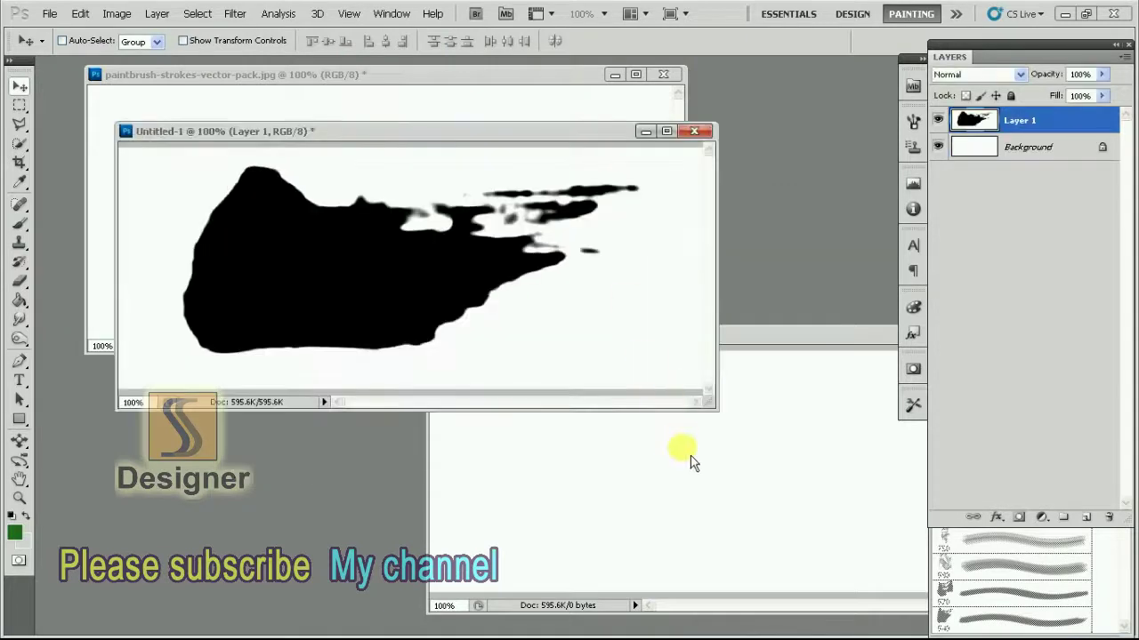
{"action": "left_click_drag", "start_coordinate": [681, 338], "coordinate": [568, 311]}
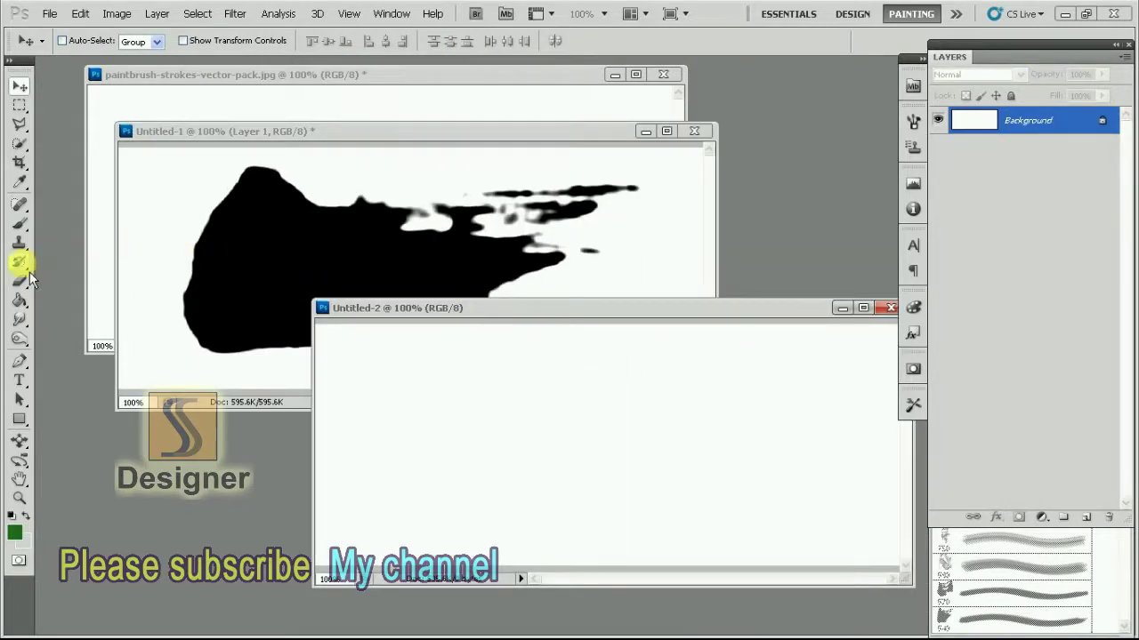
Step: With a smaller brush, stamp the stroke in green on a new layer and nudge it
{"action": "left_click", "coordinate": [21, 224]}
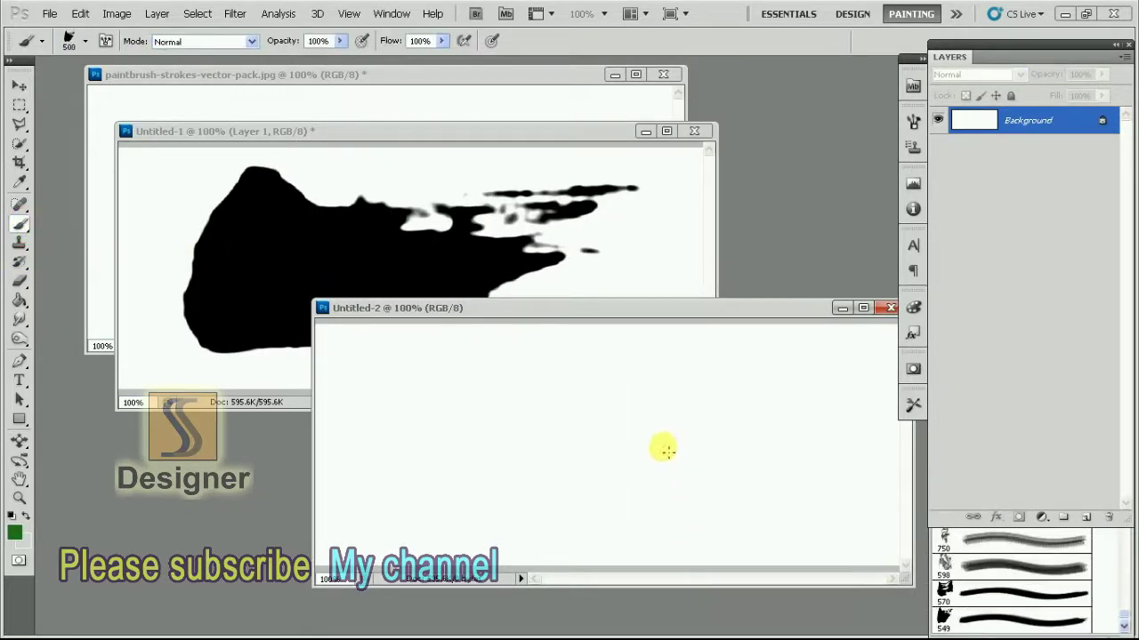
{"action": "key", "text": "bracketleft"}
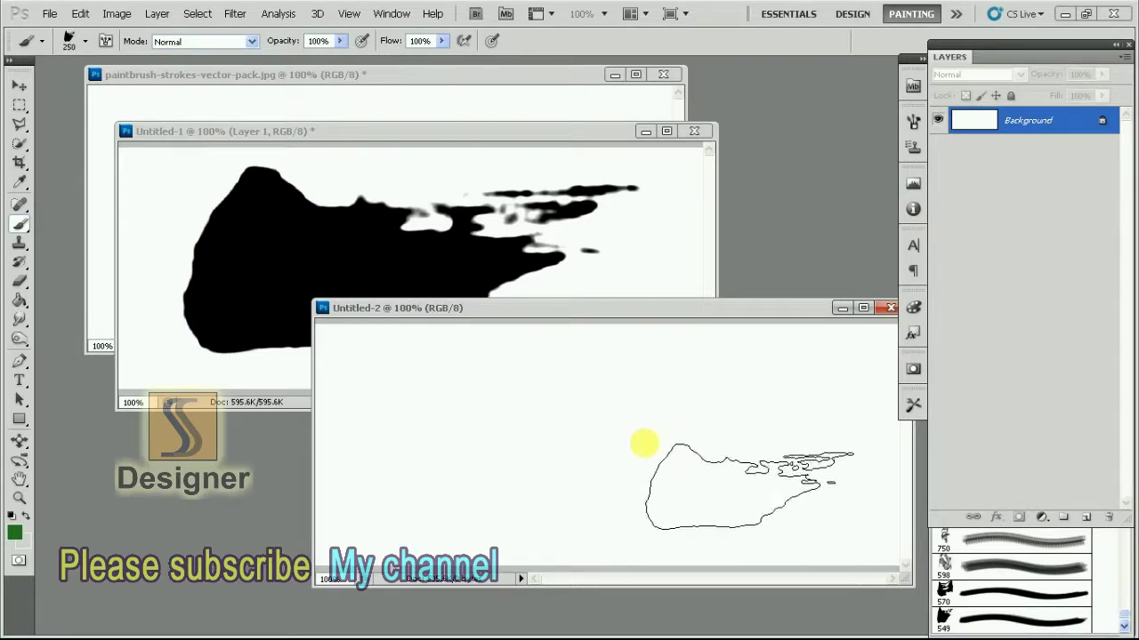
{"action": "left_click", "coordinate": [1085, 524]}
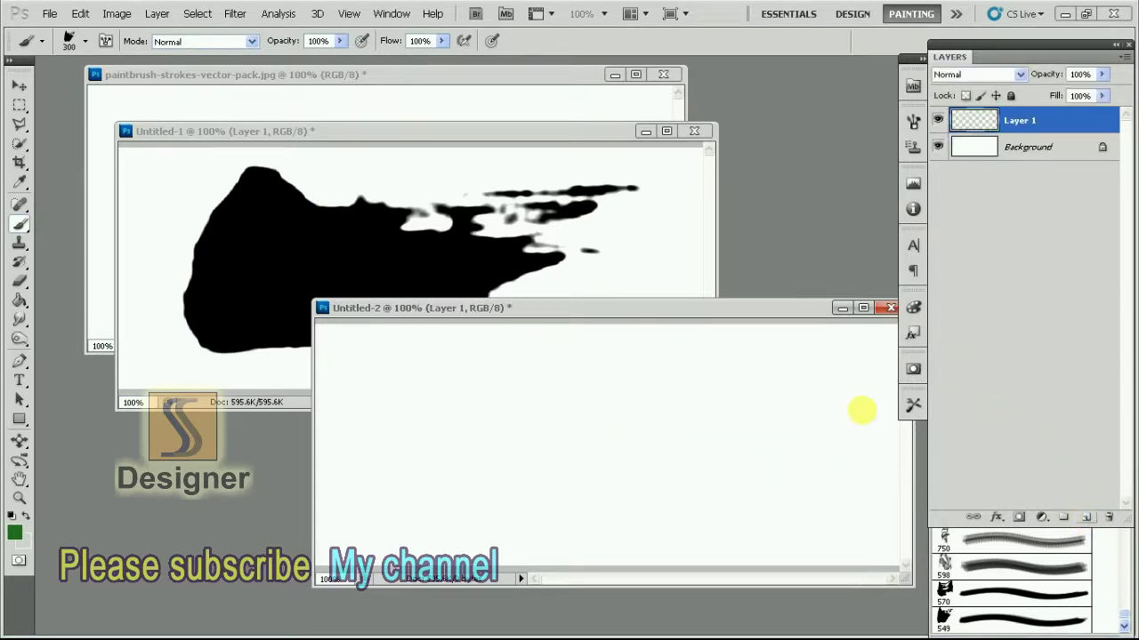
{"action": "left_click", "coordinate": [618, 445]}
{"action": "key", "text": "v"}
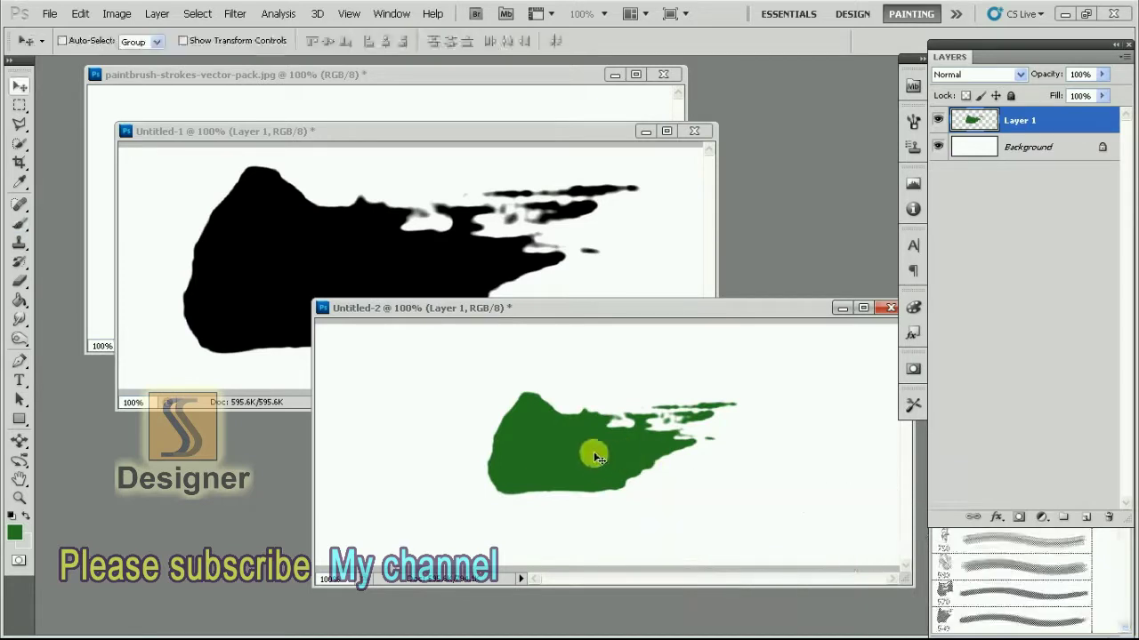
{"action": "left_click_drag", "start_coordinate": [592, 452], "coordinate": [616, 463]}
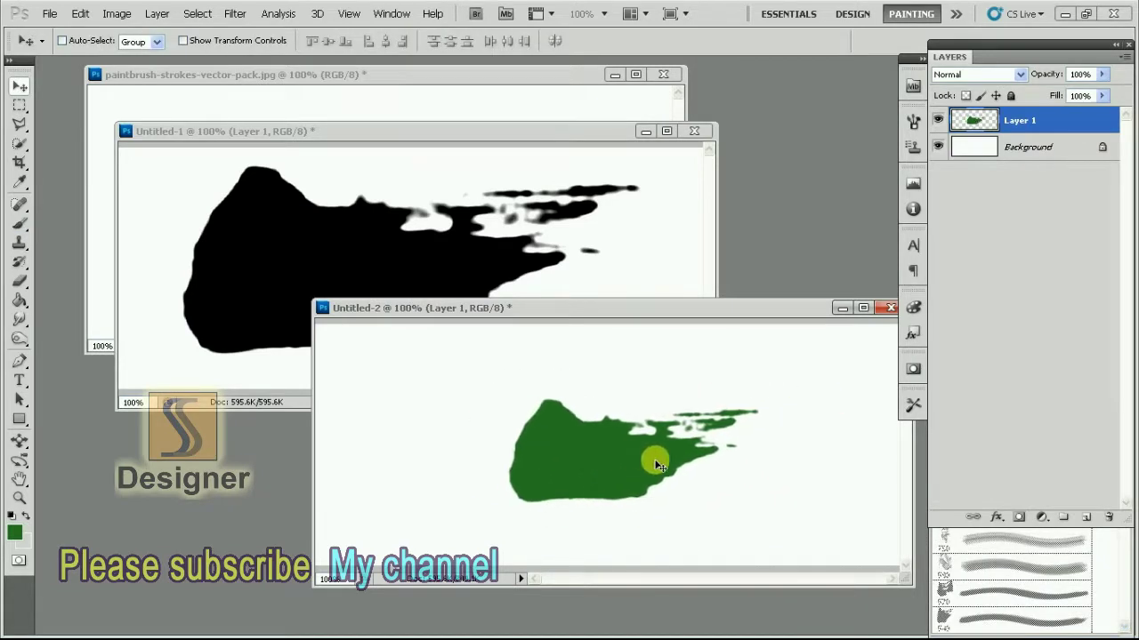
{"action": "left_click_drag", "start_coordinate": [647, 465], "coordinate": [672, 446]}
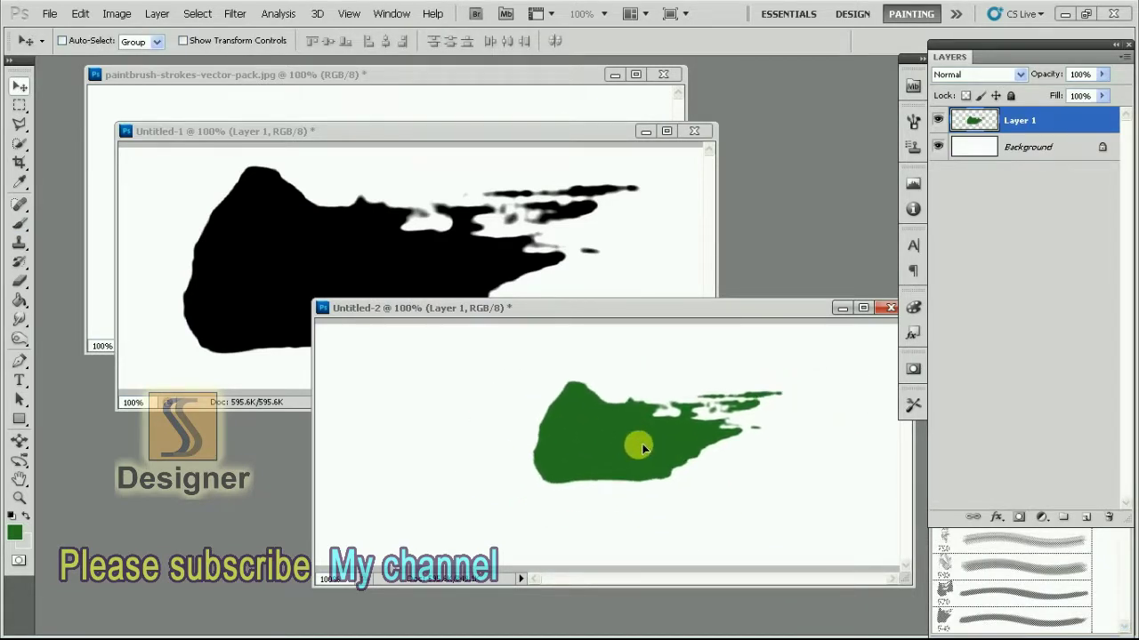
Step: Close Untitled-2 without saving its changes
{"action": "left_click_drag", "start_coordinate": [703, 317], "coordinate": [596, 287]}
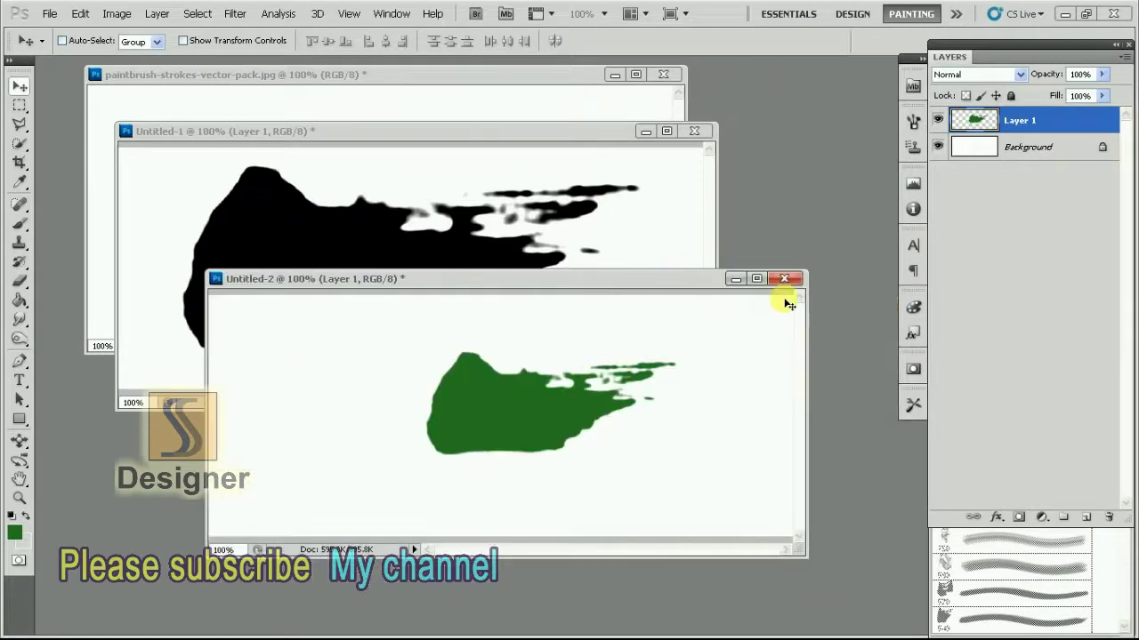
{"action": "left_click", "coordinate": [785, 279]}
{"action": "left_click", "coordinate": [540, 248]}
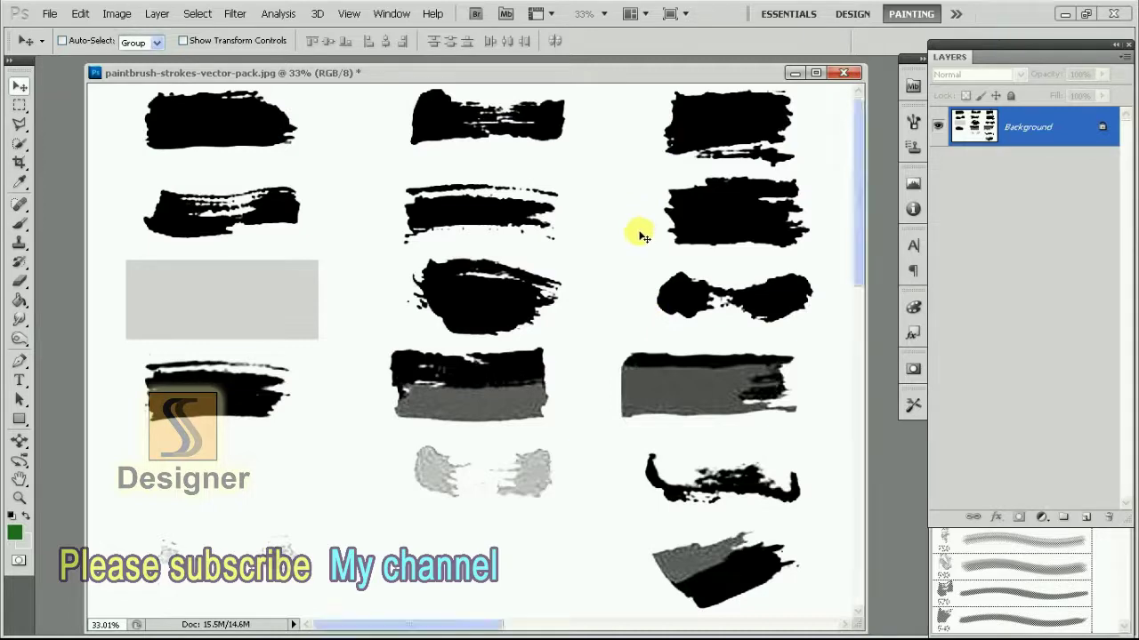
Step: Zoom the full-screen sheet to 66.7% and cut the middle double-line stroke from a rectangular selection
{"action": "key", "text": "f"}
{"action": "key", "text": "ctrl+plus"}
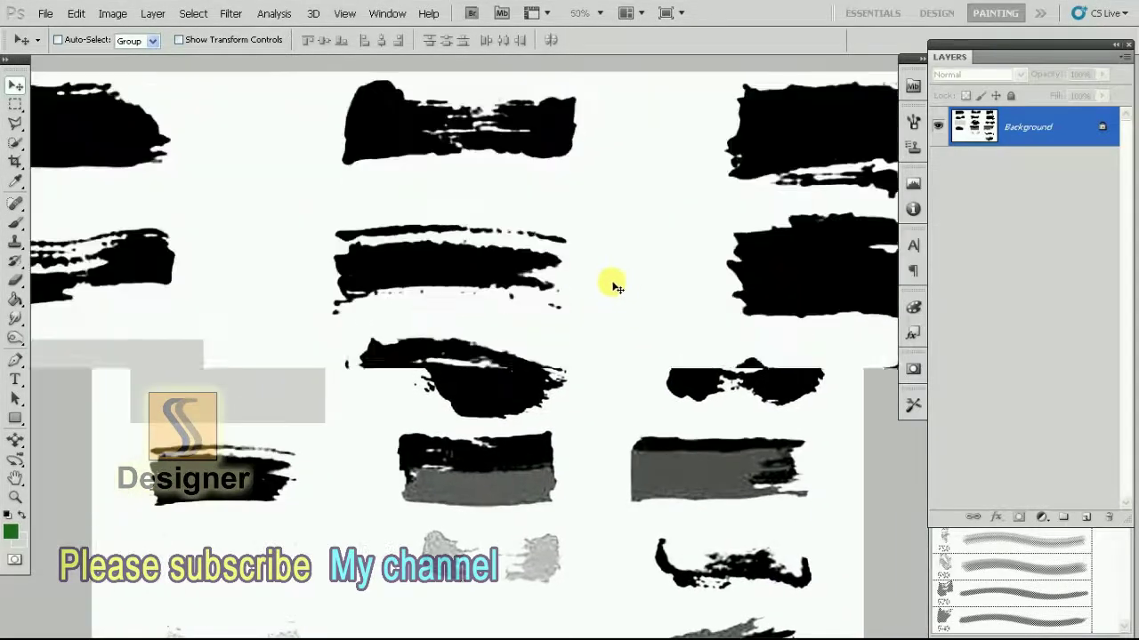
{"action": "key", "text": "ctrl+plus"}
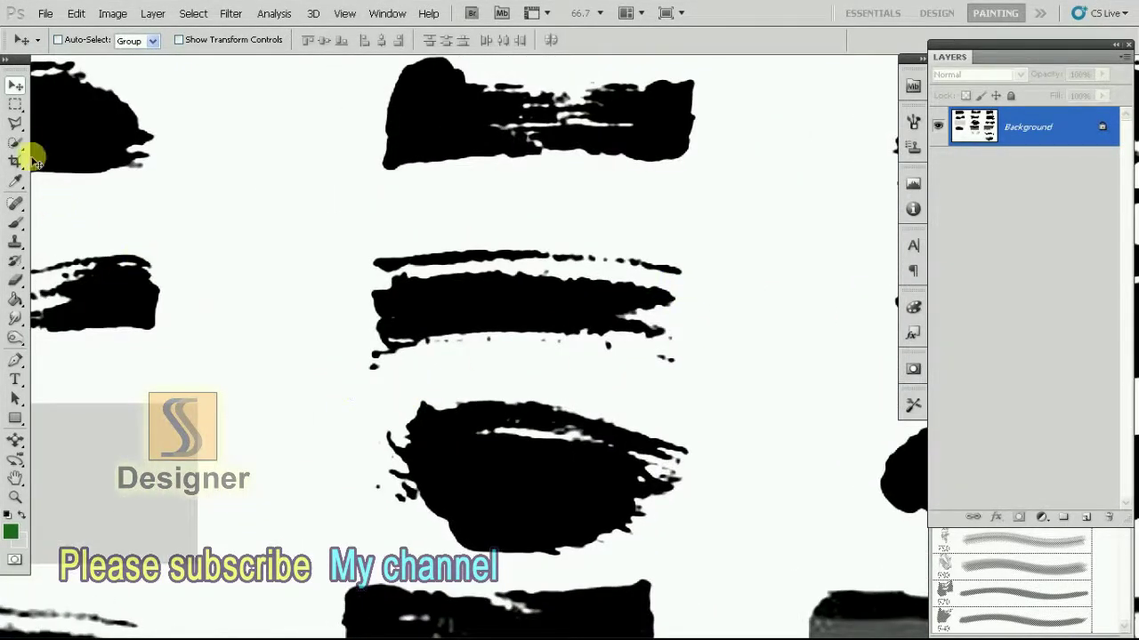
{"action": "left_click", "coordinate": [15, 104]}
{"action": "left_click_drag", "start_coordinate": [333, 394], "coordinate": [707, 219]}
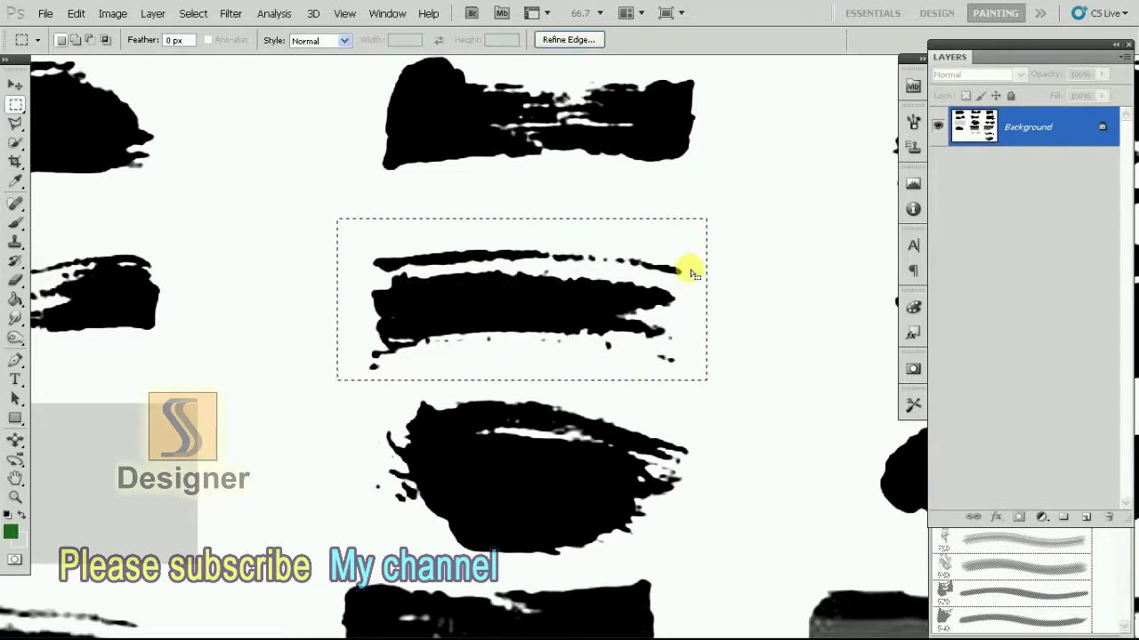
{"action": "left_click", "coordinate": [45, 12]}
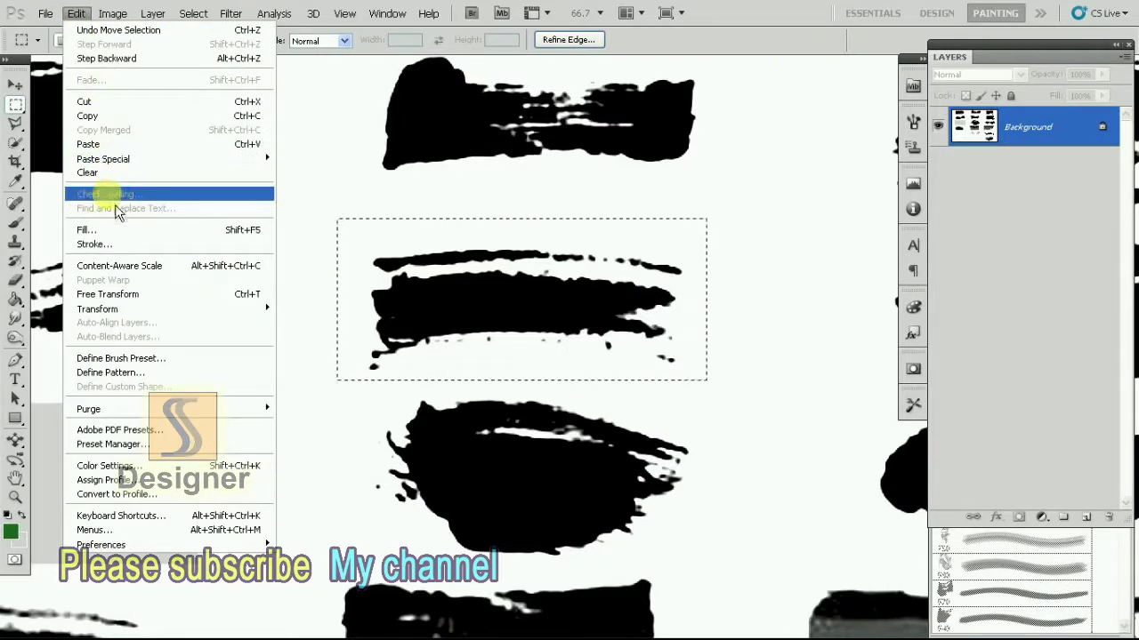
{"action": "left_click", "coordinate": [98, 102]}
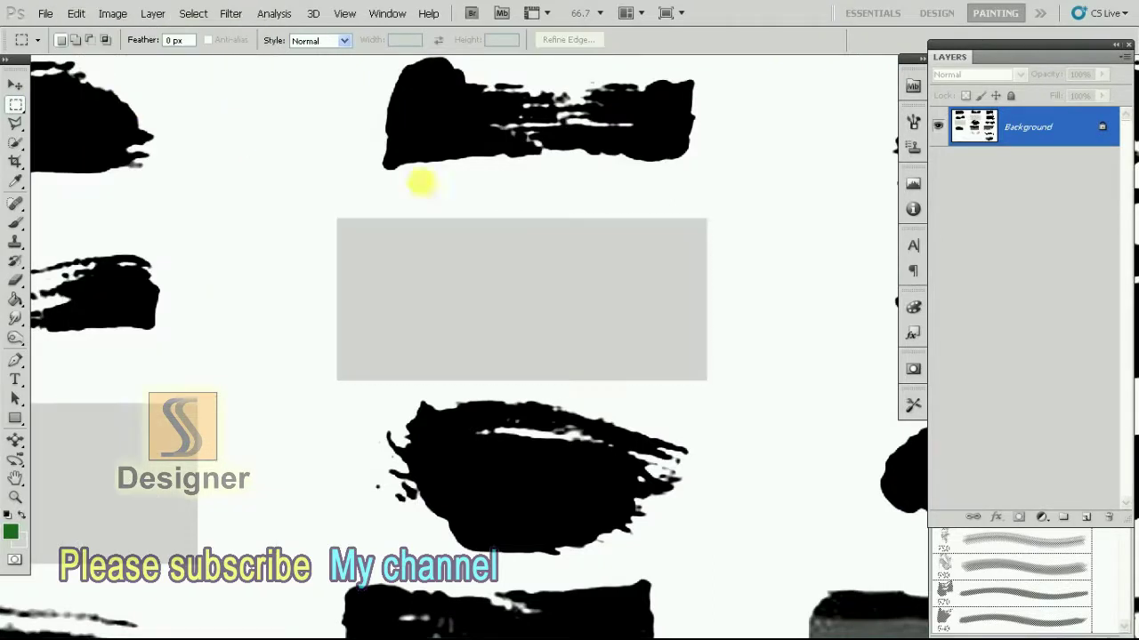
Step: Create a new 667 × 292 pixel document and paste the cut double stroke as Layer 1
{"action": "left_click", "coordinate": [46, 13]}
{"action": "left_click", "coordinate": [53, 30]}
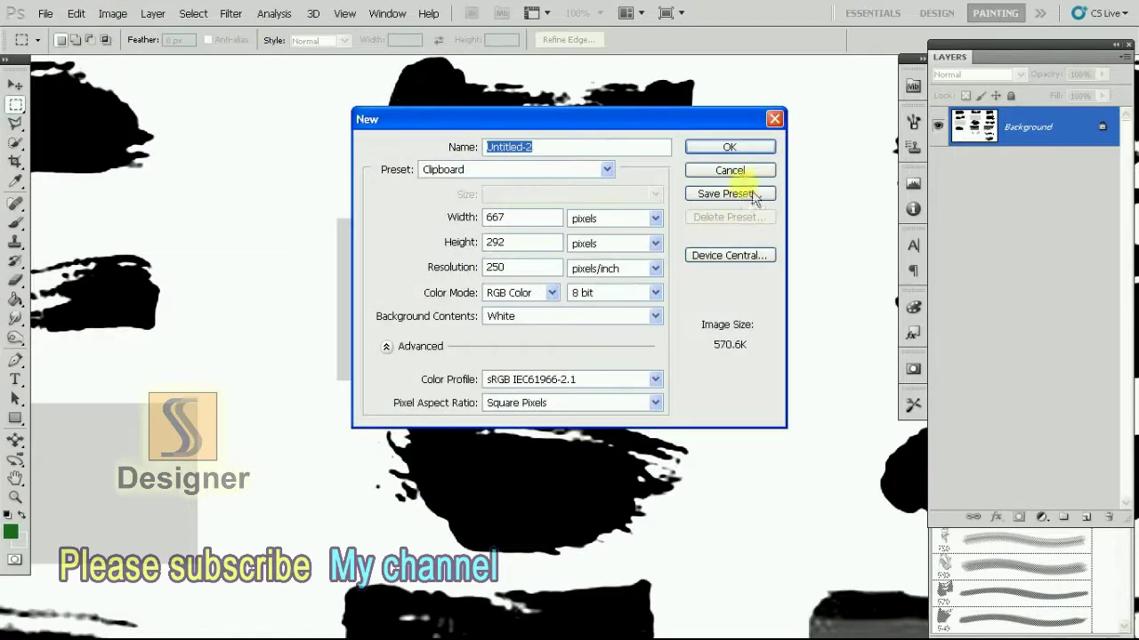
{"action": "left_click", "coordinate": [729, 148]}
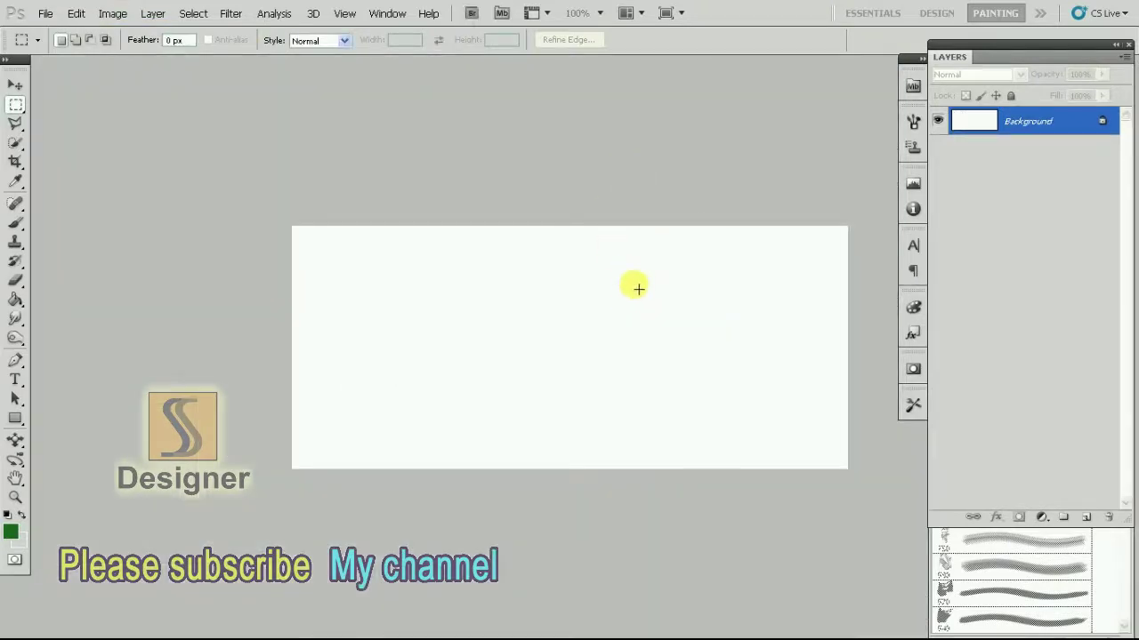
{"action": "left_click", "coordinate": [47, 14]}
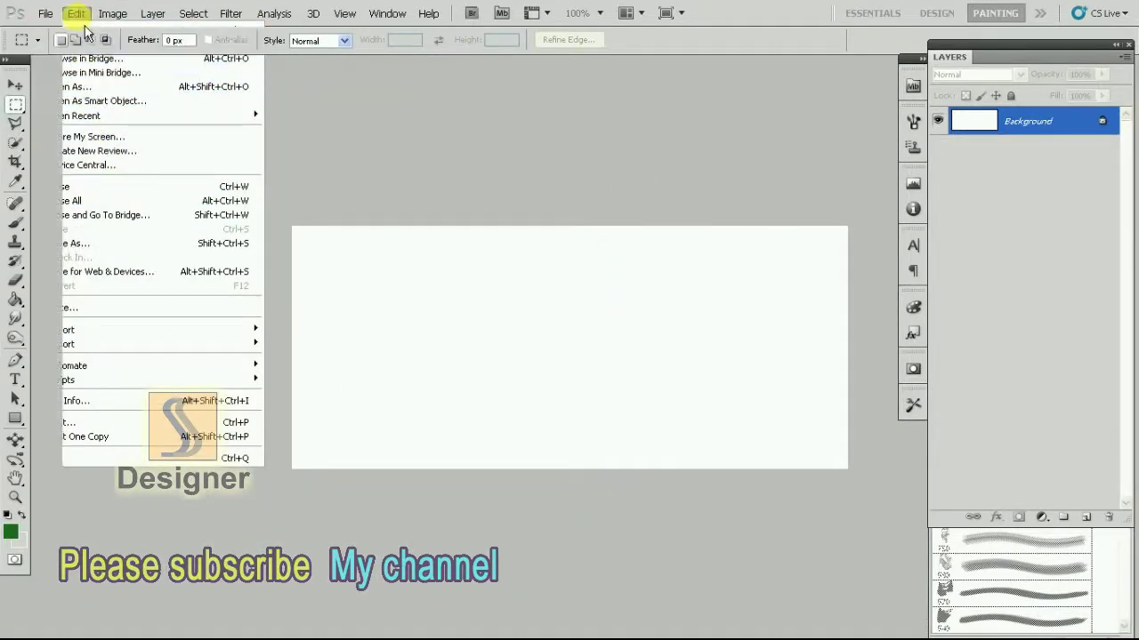
{"action": "left_click", "coordinate": [125, 145]}
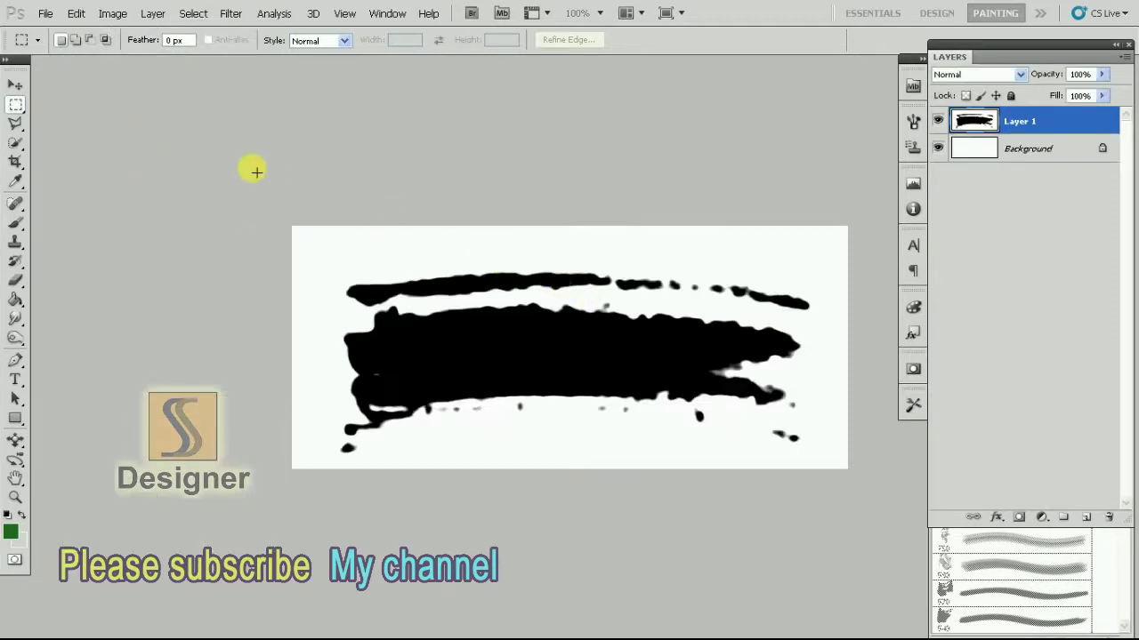
{"action": "left_click", "coordinate": [77, 14]}
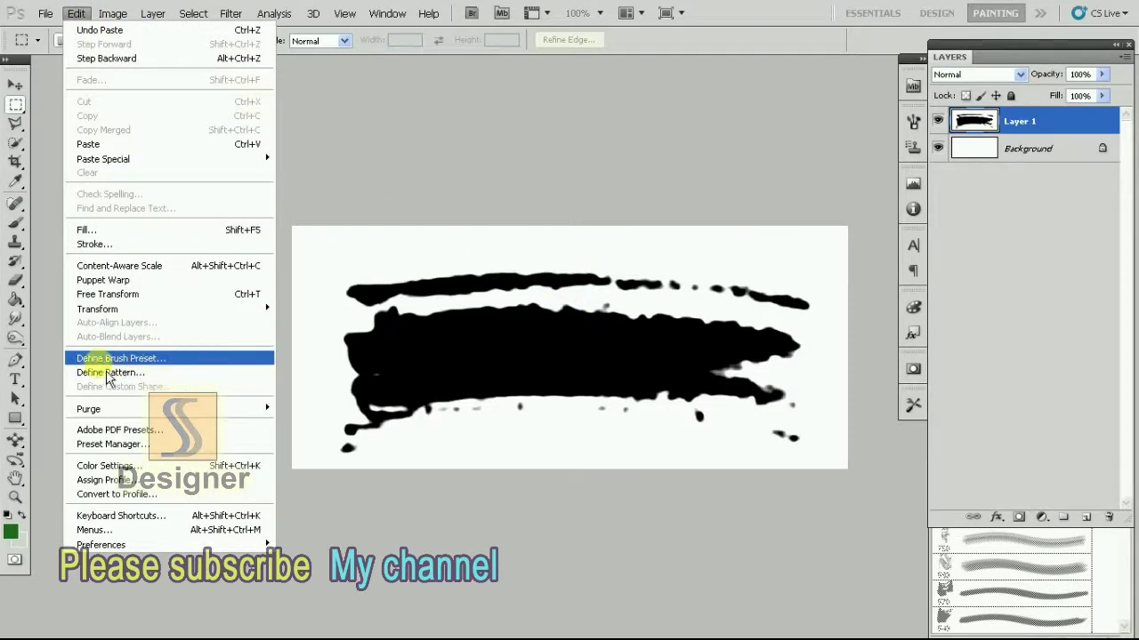
Step: Define the pasted double stroke as the 564 px brush preset 'Sampled Brush 1'
{"action": "left_click", "coordinate": [173, 359]}
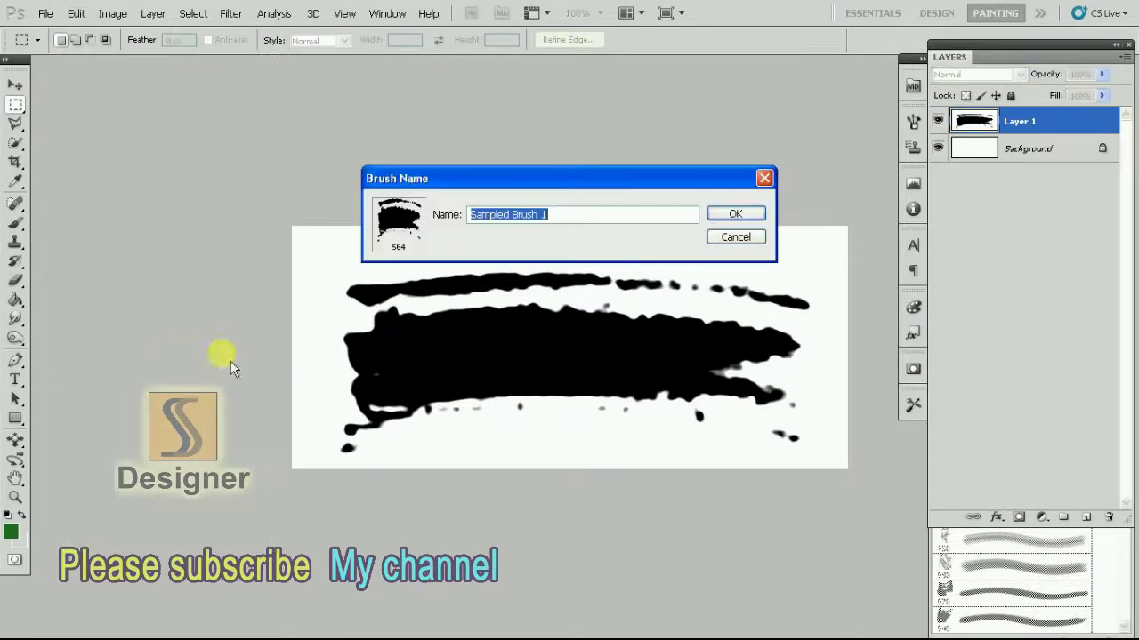
{"action": "left_click", "coordinate": [735, 214]}
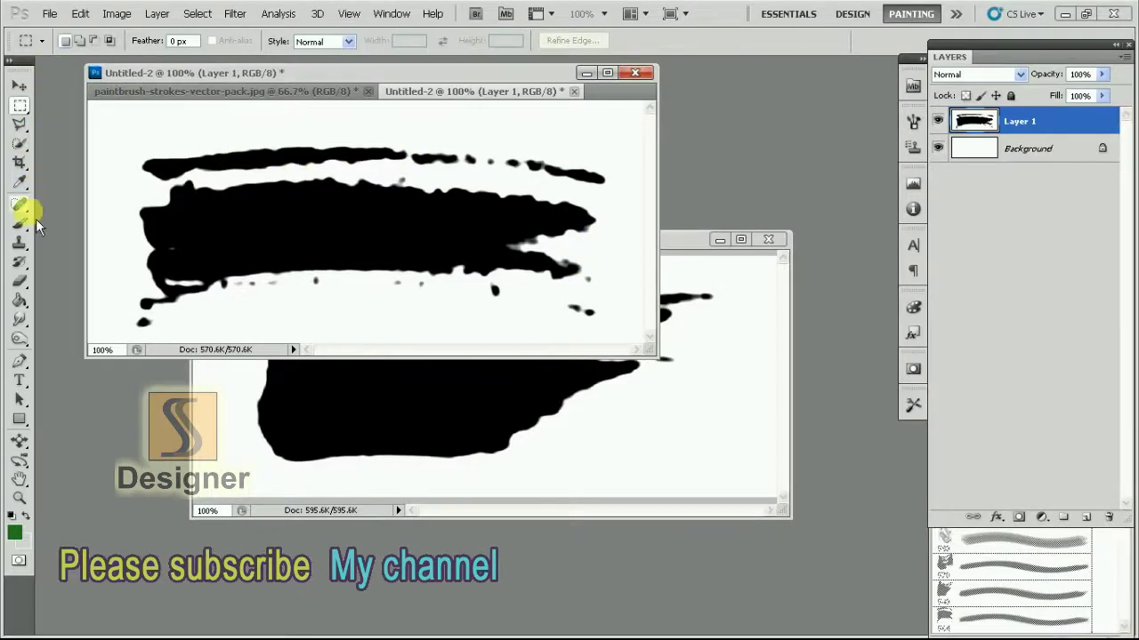
Step: Choose the Brush tool with the 564 px stroke preset and raise the Untitled-1 window
{"action": "left_click", "coordinate": [23, 226]}
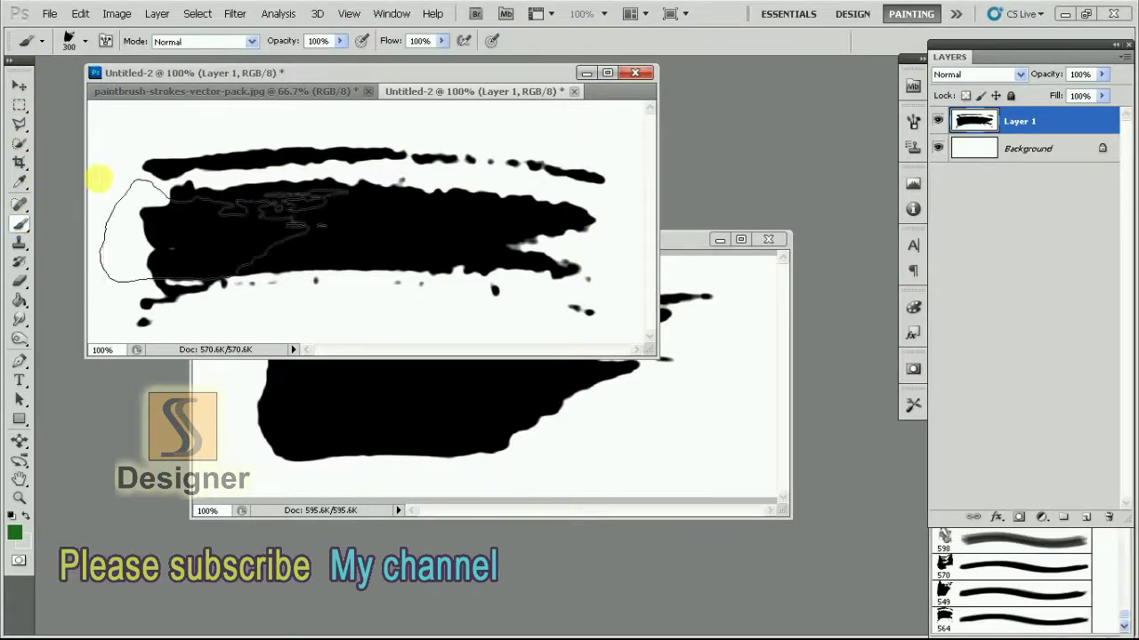
{"action": "left_click", "coordinate": [86, 41]}
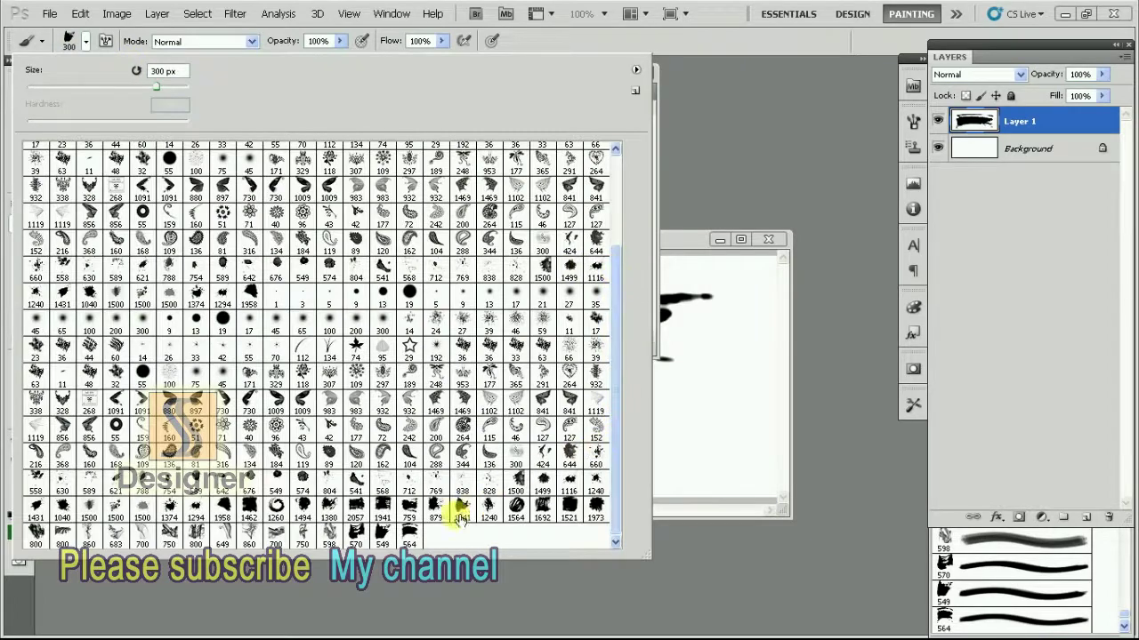
{"action": "left_click", "coordinate": [416, 537]}
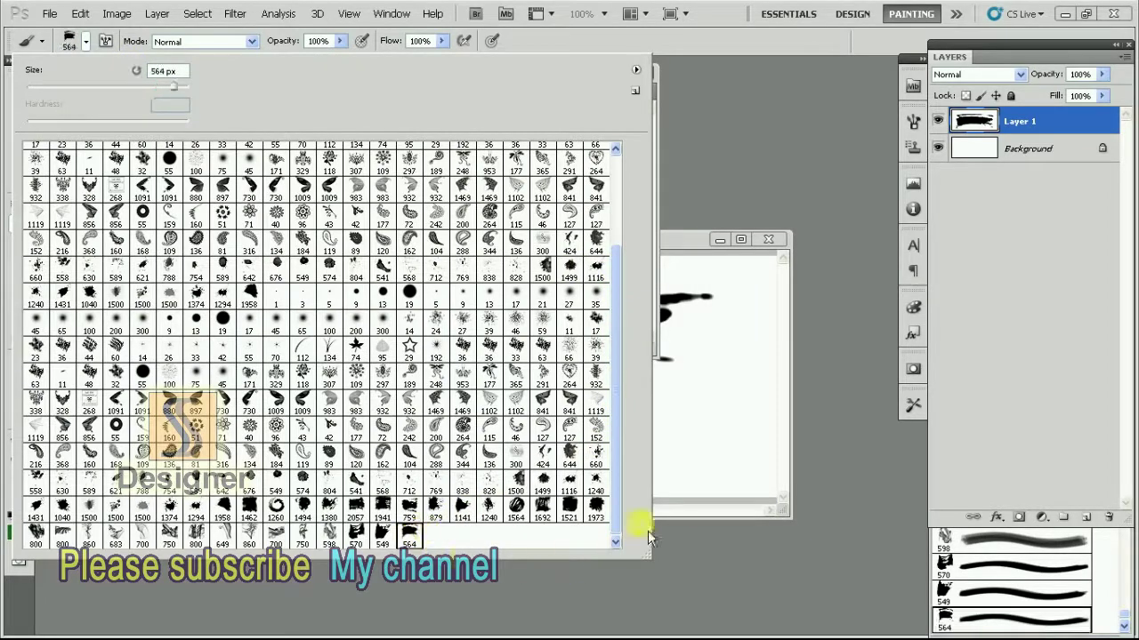
{"action": "left_click", "coordinate": [699, 271]}
{"action": "left_click_drag", "start_coordinate": [669, 242], "coordinate": [679, 190]}
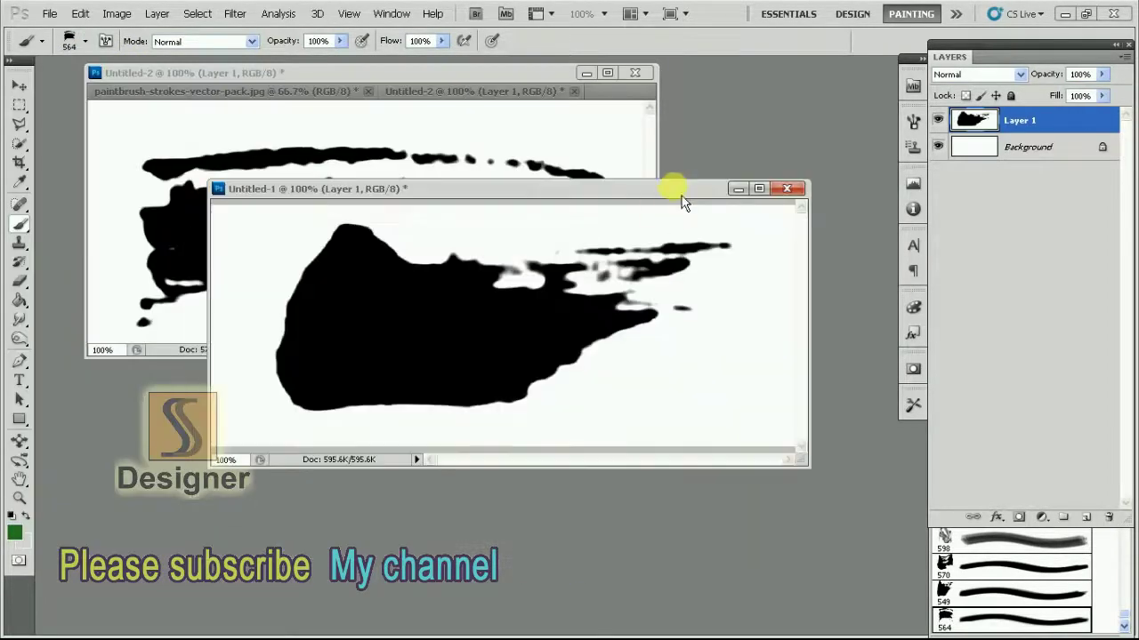
Step: Create blank document Untitled-3 and float it beside Untitled-1
{"action": "left_click", "coordinate": [51, 14]}
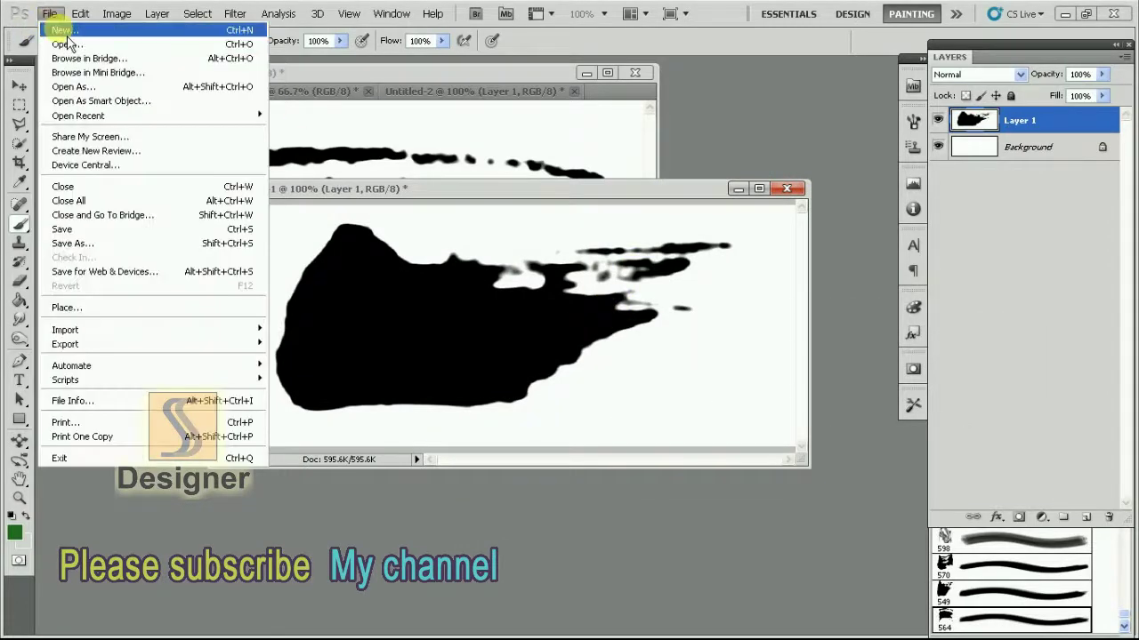
{"action": "left_click", "coordinate": [62, 33]}
{"action": "left_click", "coordinate": [698, 148]}
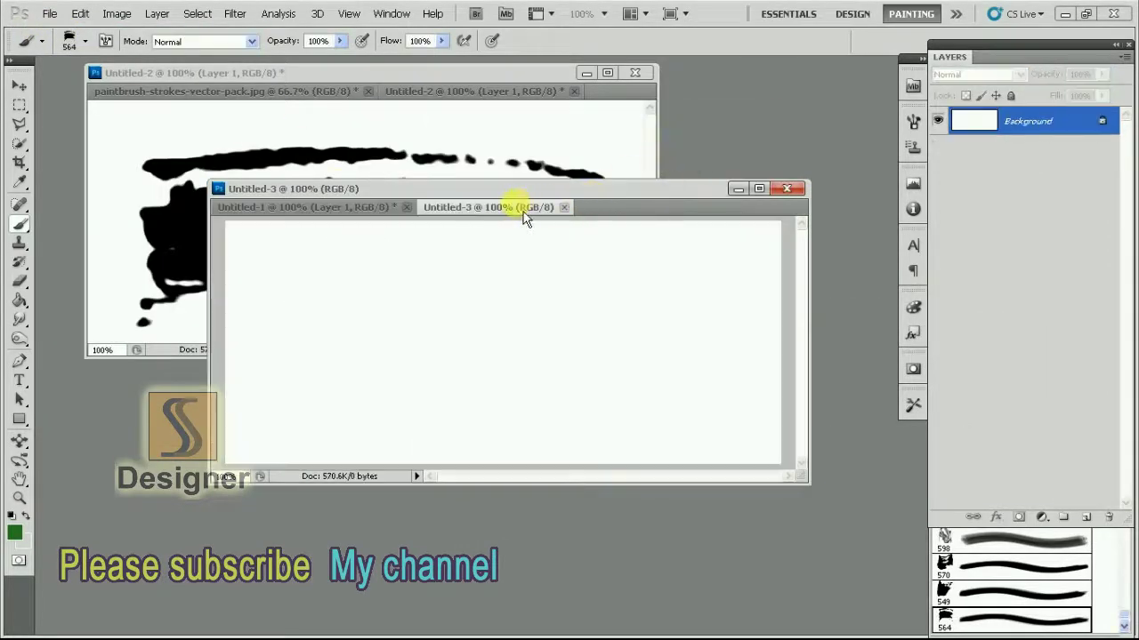
{"action": "left_click_drag", "start_coordinate": [525, 207], "coordinate": [546, 326]}
{"action": "left_click_drag", "start_coordinate": [533, 191], "coordinate": [477, 126]}
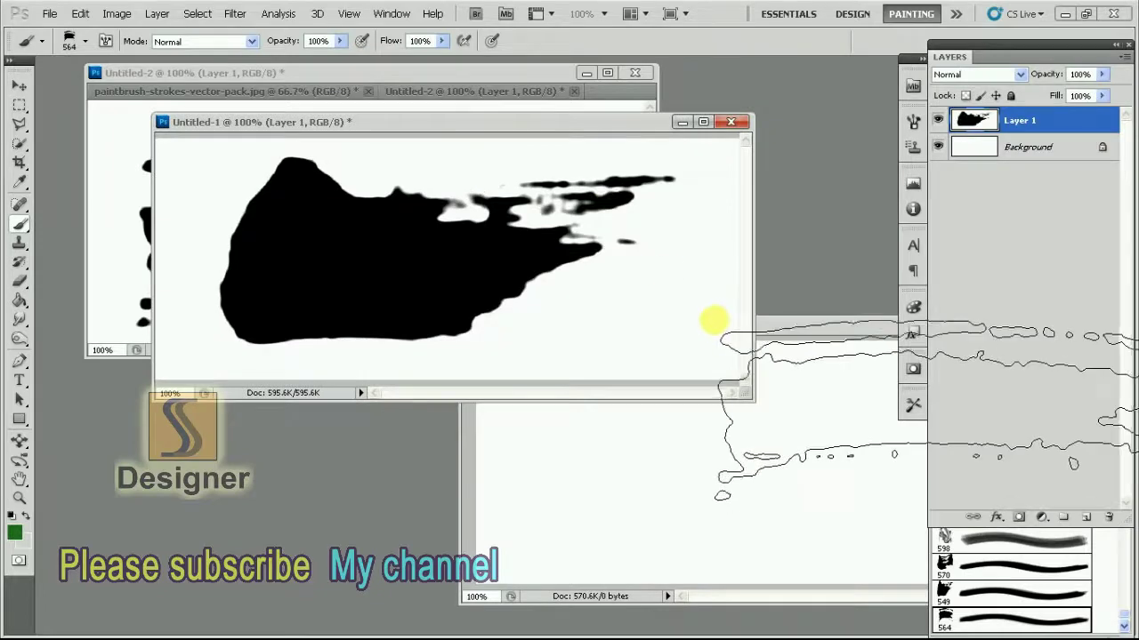
{"action": "left_click_drag", "start_coordinate": [782, 327], "coordinate": [610, 306]}
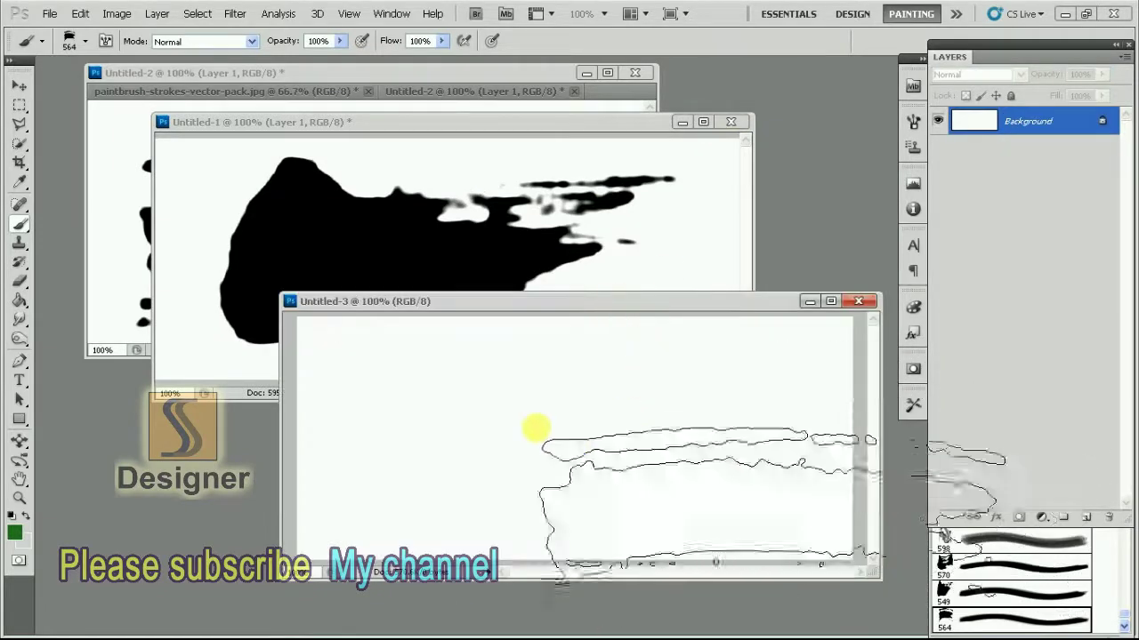
Step: Close Untitled-1 without saving and rearrange the Untitled-2 and Untitled-3 windows
{"action": "left_click", "coordinate": [89, 43]}
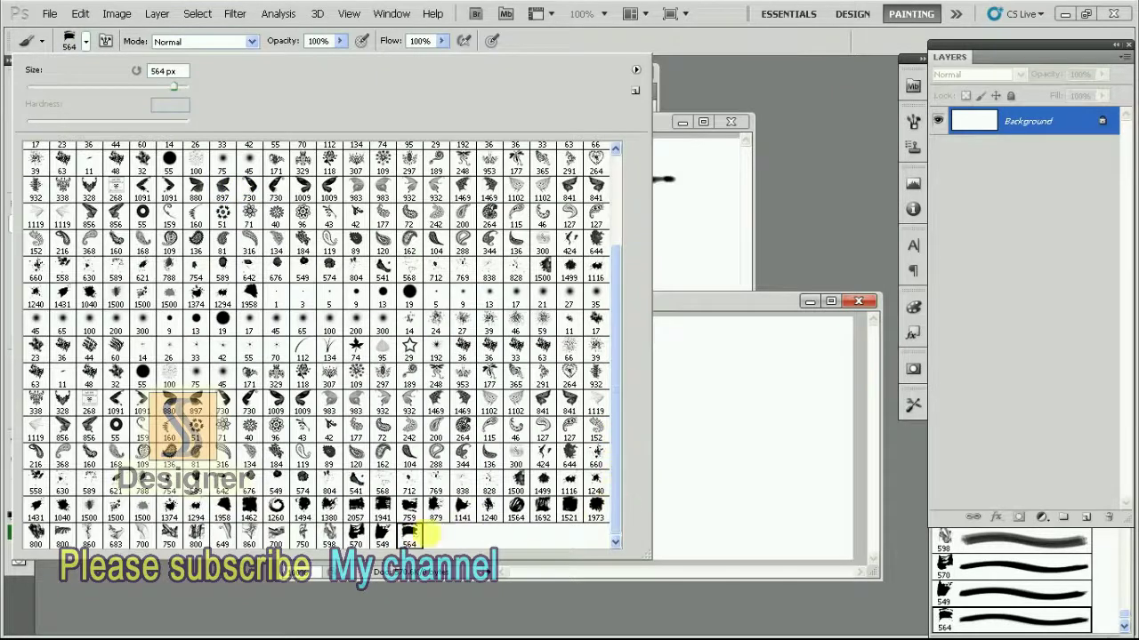
{"action": "left_click", "coordinate": [709, 313]}
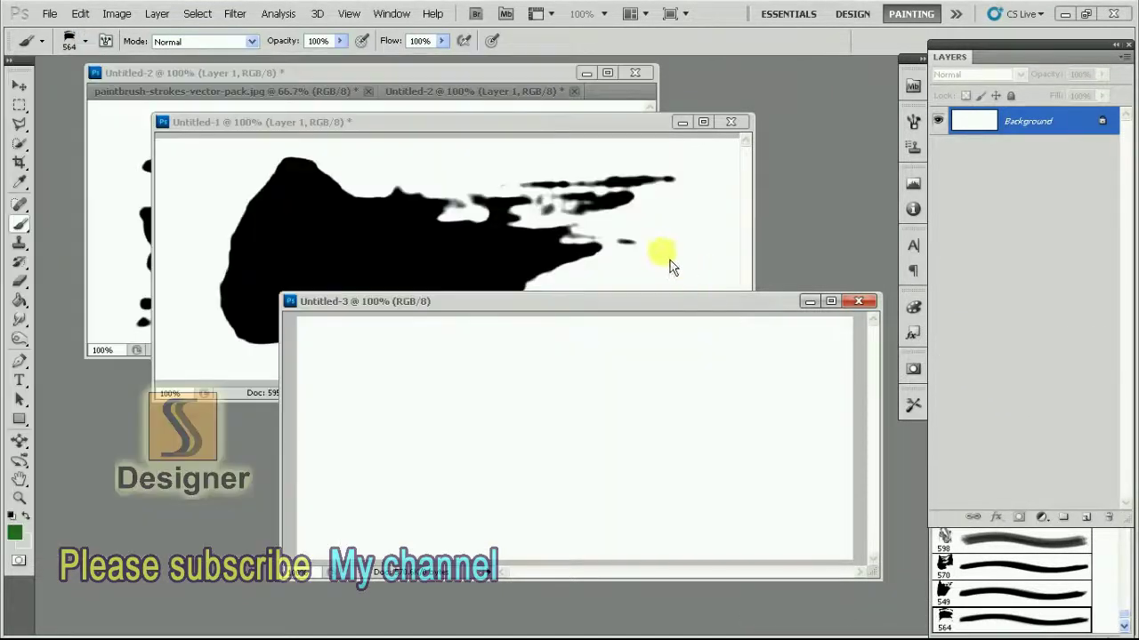
{"action": "left_click", "coordinate": [731, 122]}
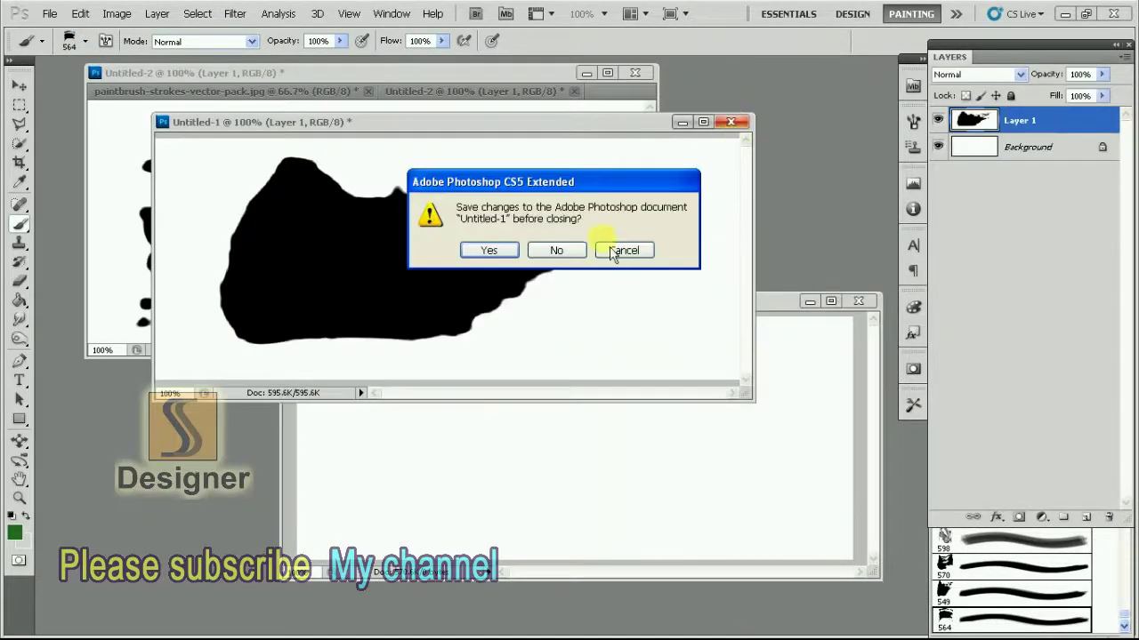
{"action": "left_click", "coordinate": [556, 250]}
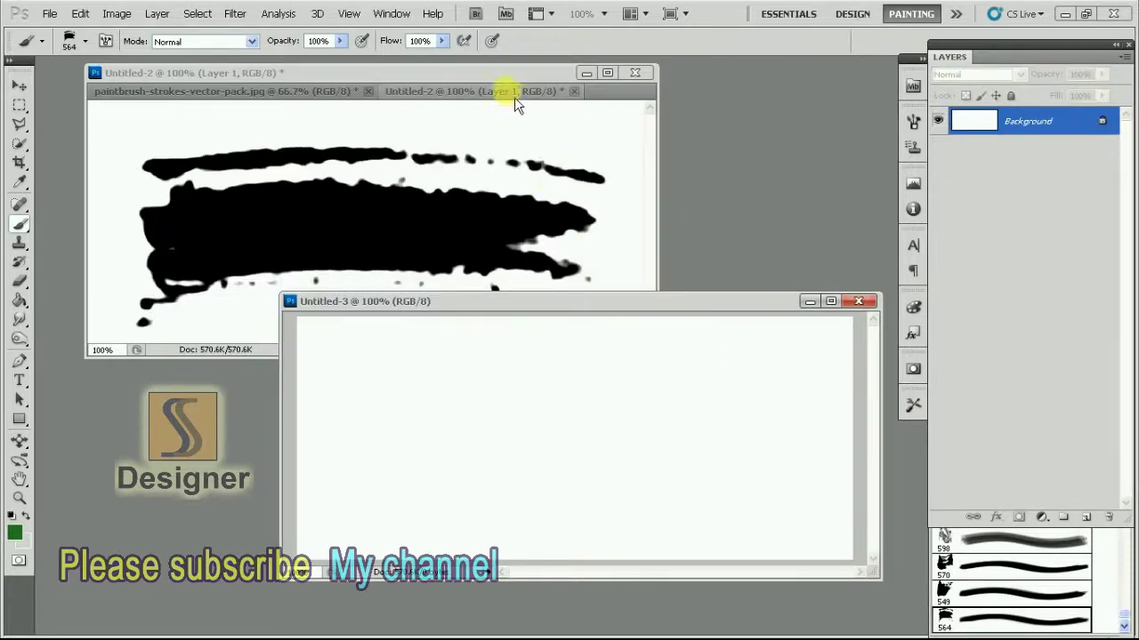
{"action": "key", "text": "v"}
{"action": "mouse_move", "coordinate": [498, 72]}
{"action": "left_mouse_down"}
{"action": "mouse_move", "coordinate": [481, 50]}
{"action": "mouse_move", "coordinate": [505, 78]}
{"action": "left_mouse_up"}
{"action": "left_click", "coordinate": [673, 415]}
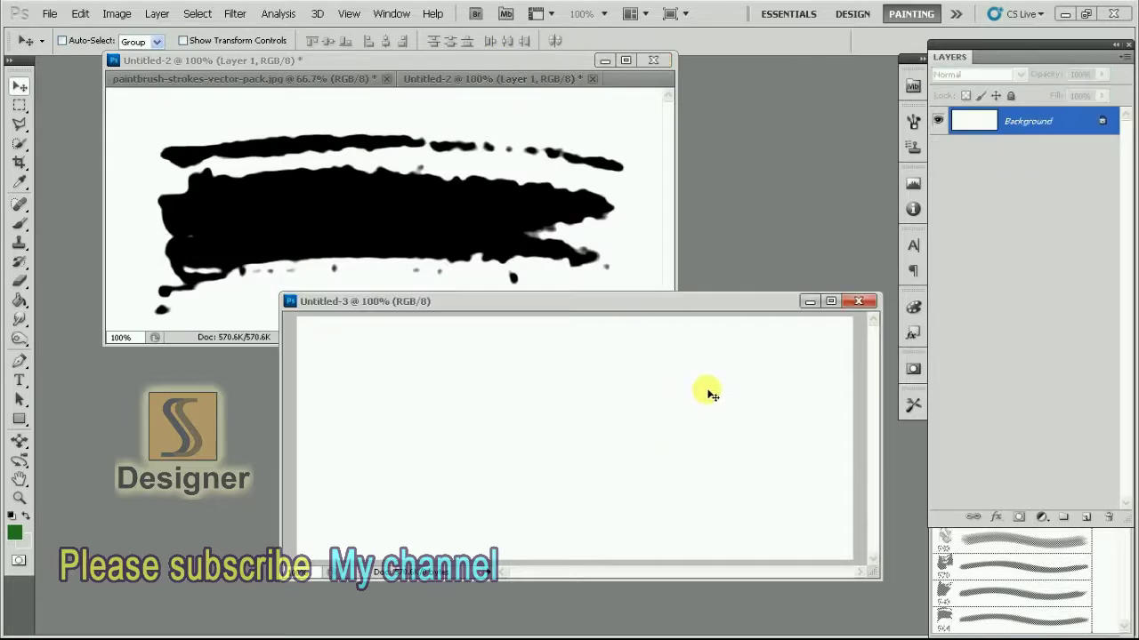
{"action": "left_click_drag", "start_coordinate": [704, 300], "coordinate": [688, 239]}
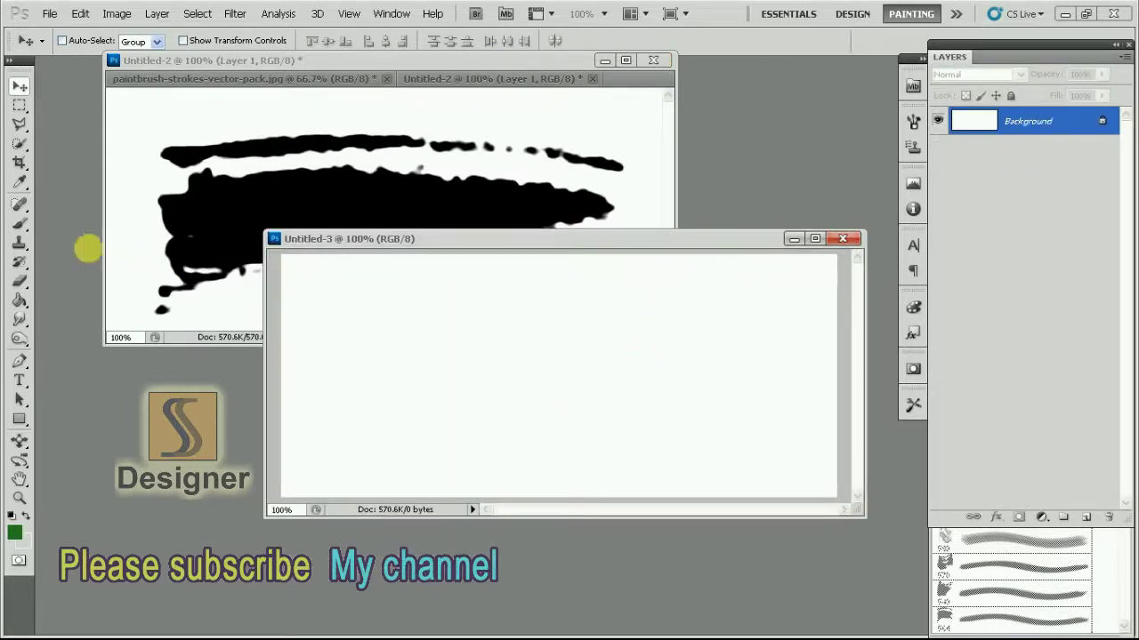
Step: Stamp the stroke brush at 400 px in black onto Untitled-3 and reposition its window
{"action": "left_click", "coordinate": [19, 223]}
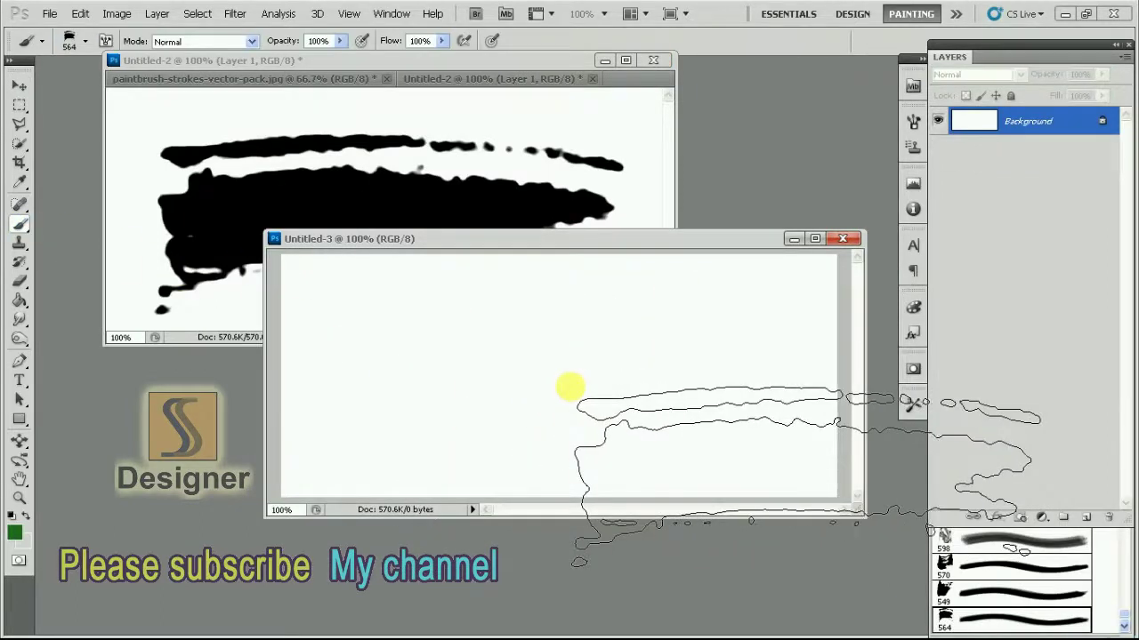
{"action": "key", "text": "bracketleft"}
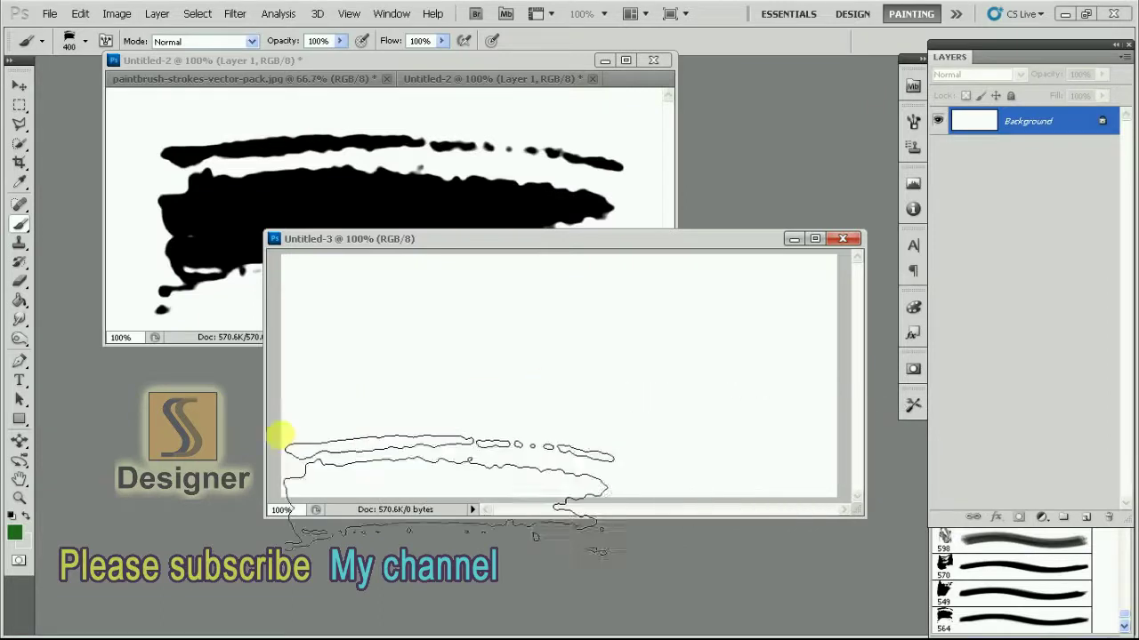
{"action": "left_click", "coordinate": [15, 533]}
{"action": "left_click", "coordinate": [1009, 326]}
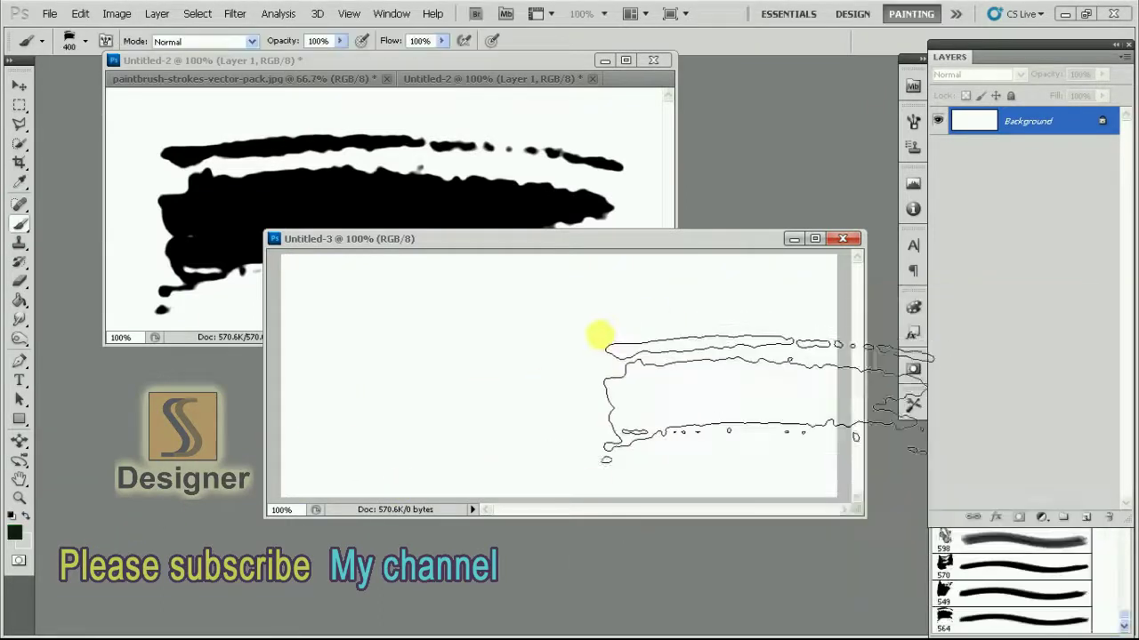
{"action": "left_click", "coordinate": [574, 379]}
{"action": "key", "text": "v"}
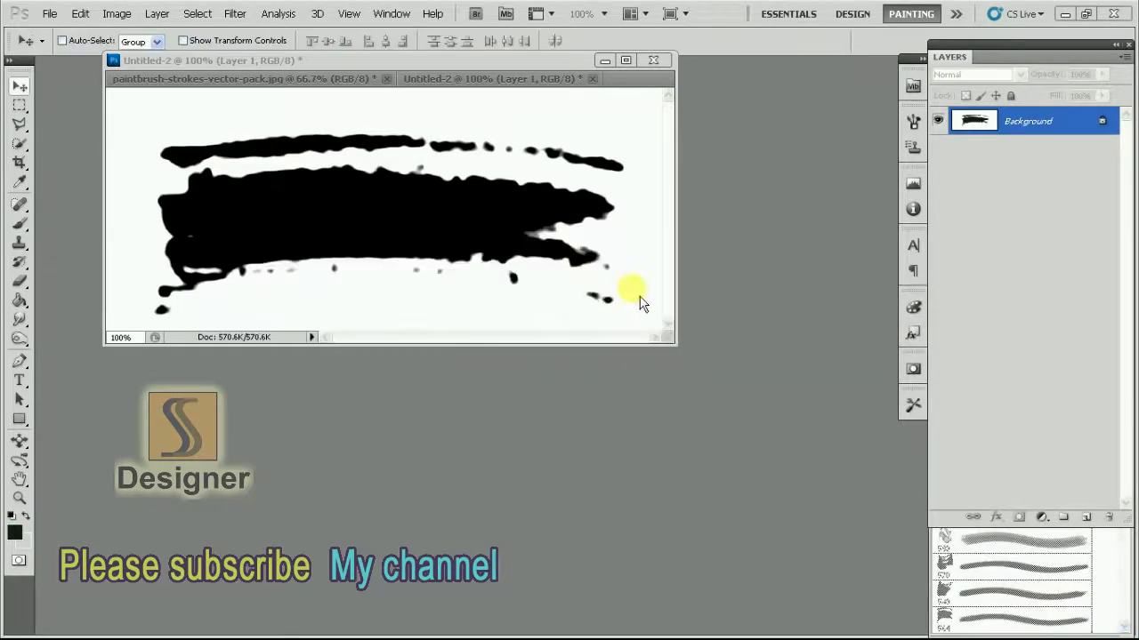
{"action": "left_click_drag", "start_coordinate": [644, 327], "coordinate": [644, 327]}
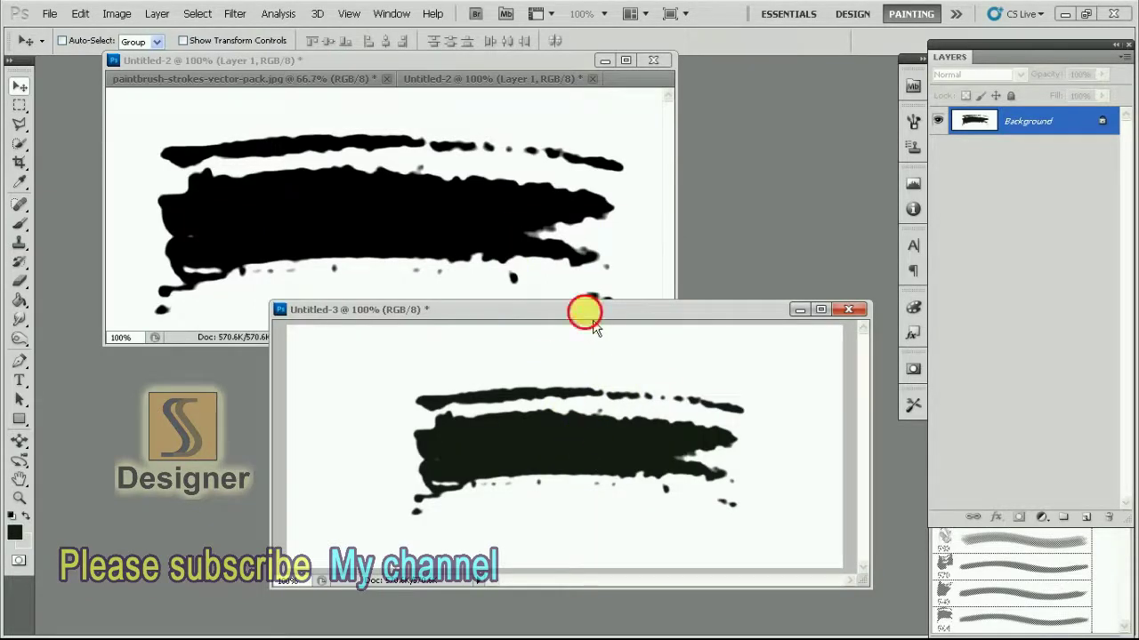
{"action": "left_click_drag", "start_coordinate": [594, 327], "coordinate": [604, 335]}
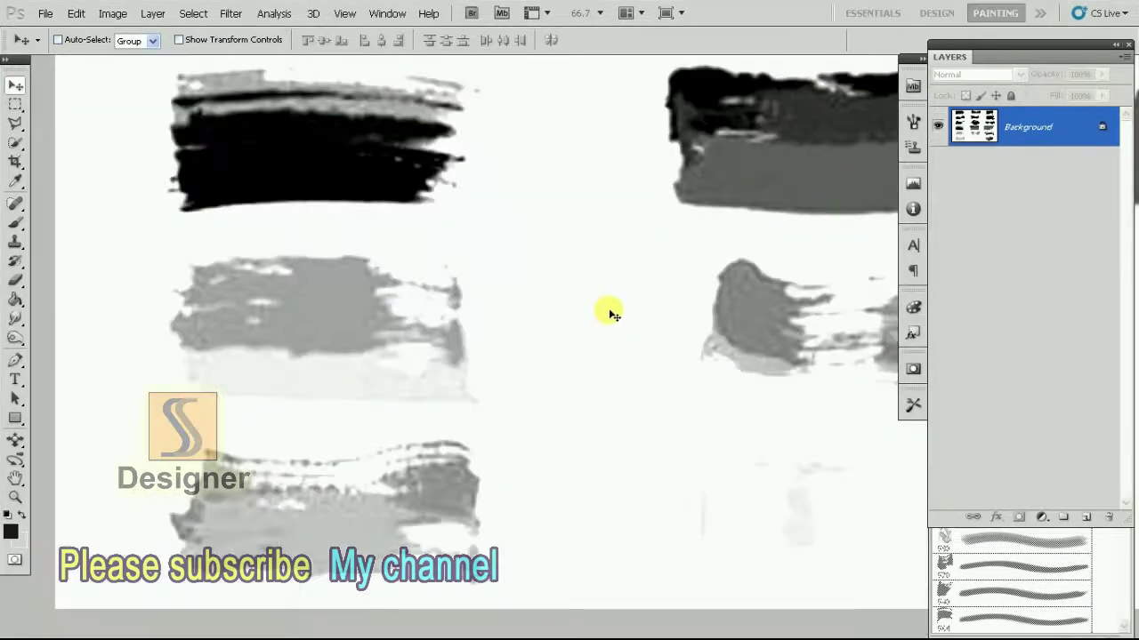
Step: Copy the grey stroke and paste it into a new clipboard-sized document
{"action": "left_click", "coordinate": [16, 105]}
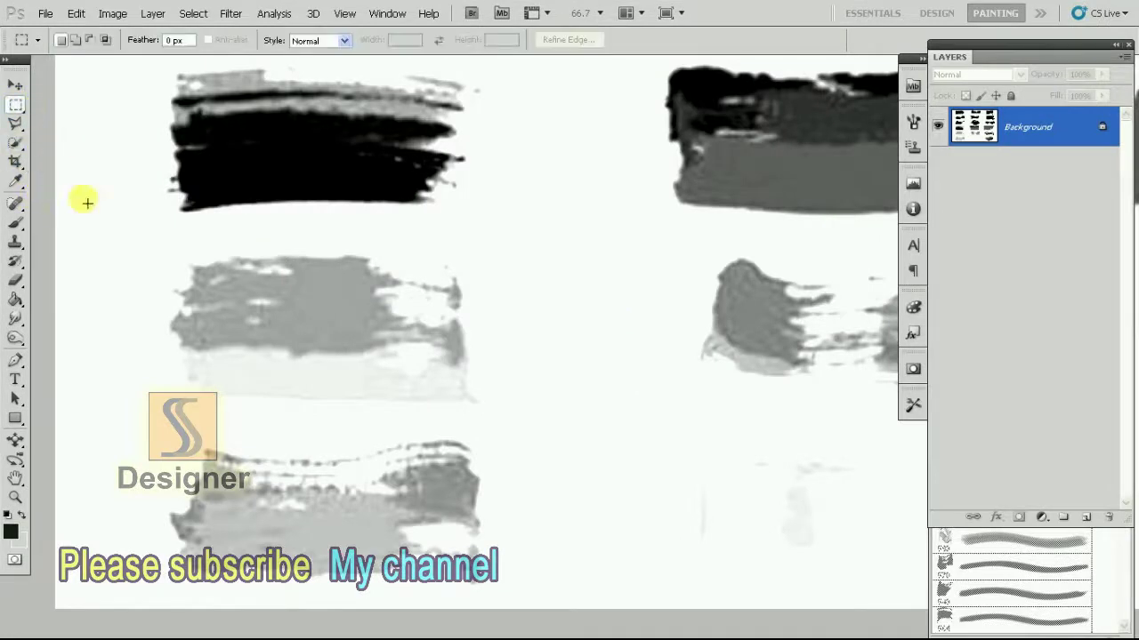
{"action": "left_click_drag", "start_coordinate": [466, 287], "coordinate": [524, 222]}
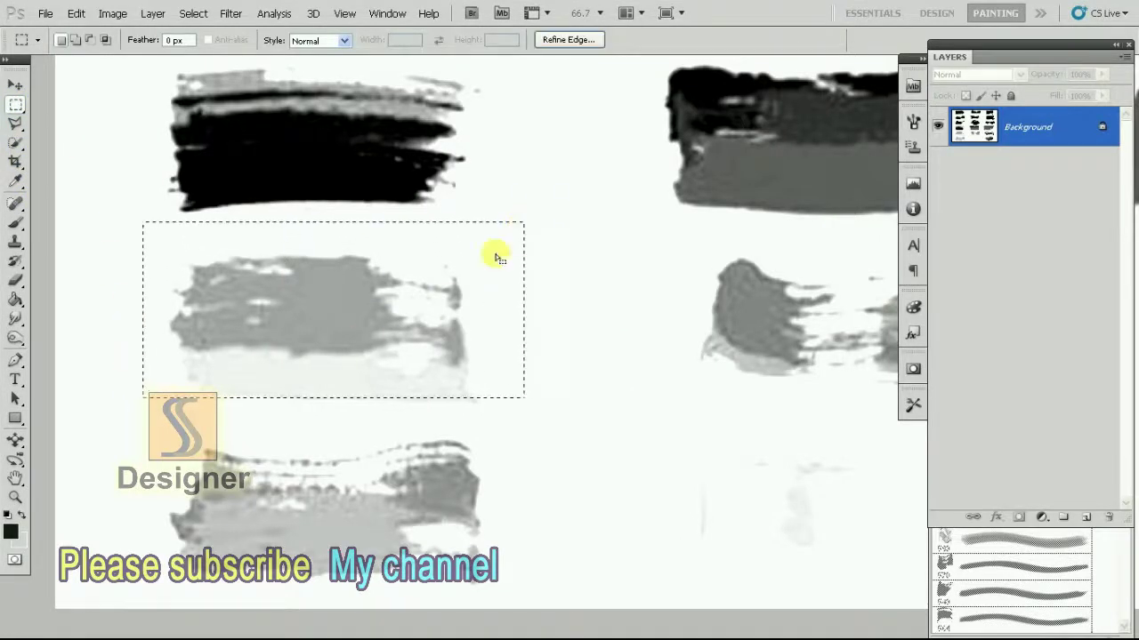
{"action": "key", "text": "Delete"}
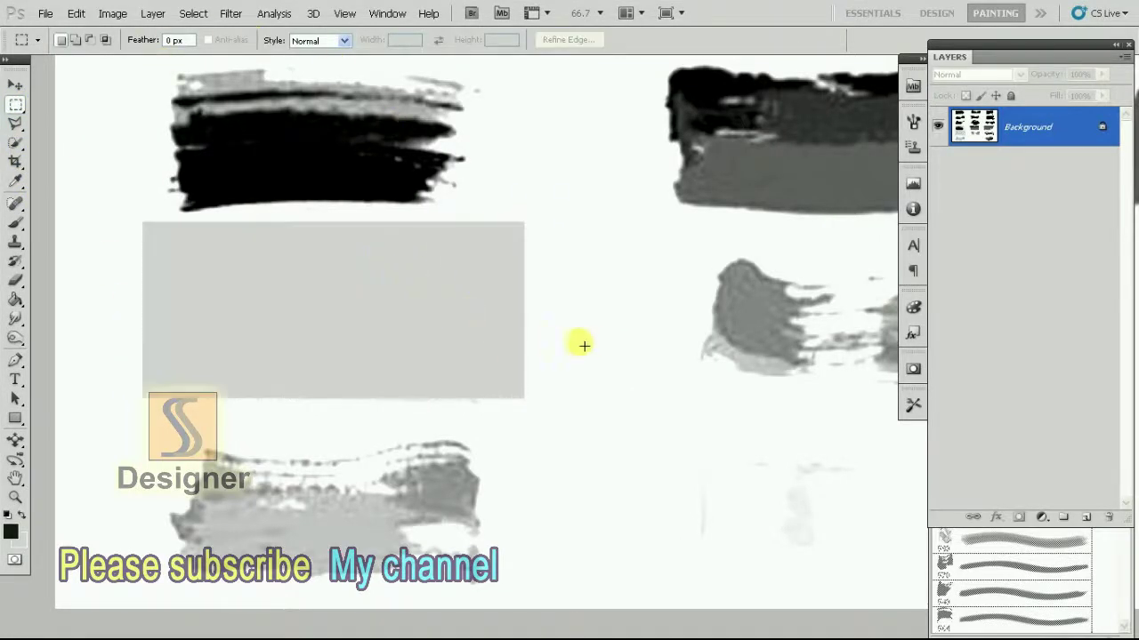
{"action": "key", "text": "ctrl+n"}
{"action": "left_click", "coordinate": [712, 149]}
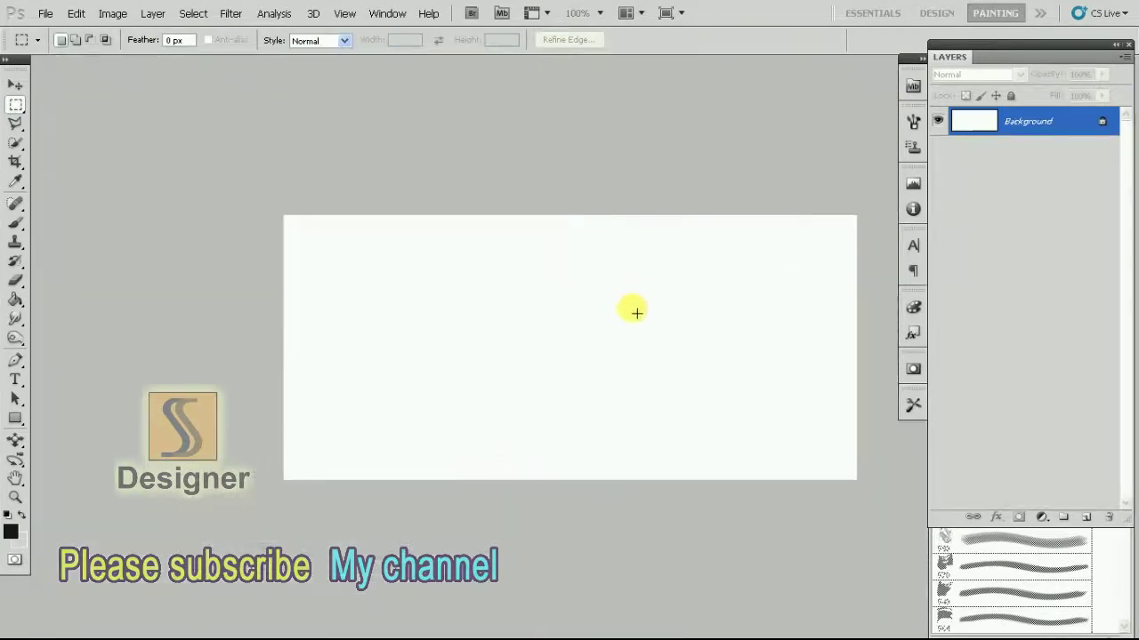
{"action": "key", "text": "ctrl+v"}
Step: Define the pasted grey stroke as a brush preset named 's'
{"action": "key", "text": "v"}
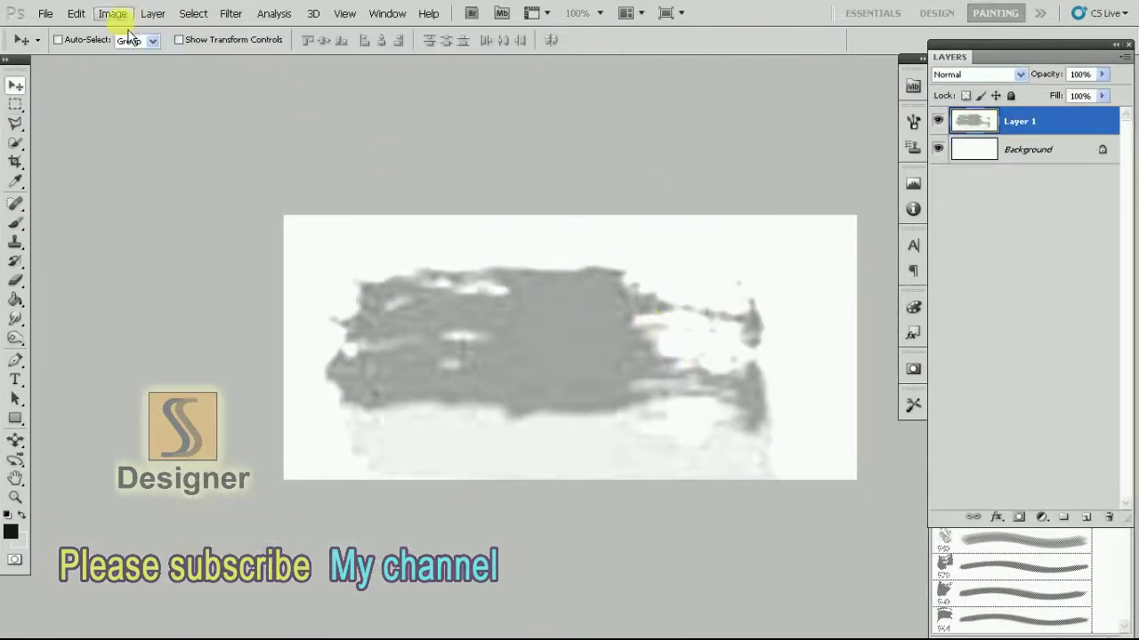
{"action": "left_click", "coordinate": [77, 13]}
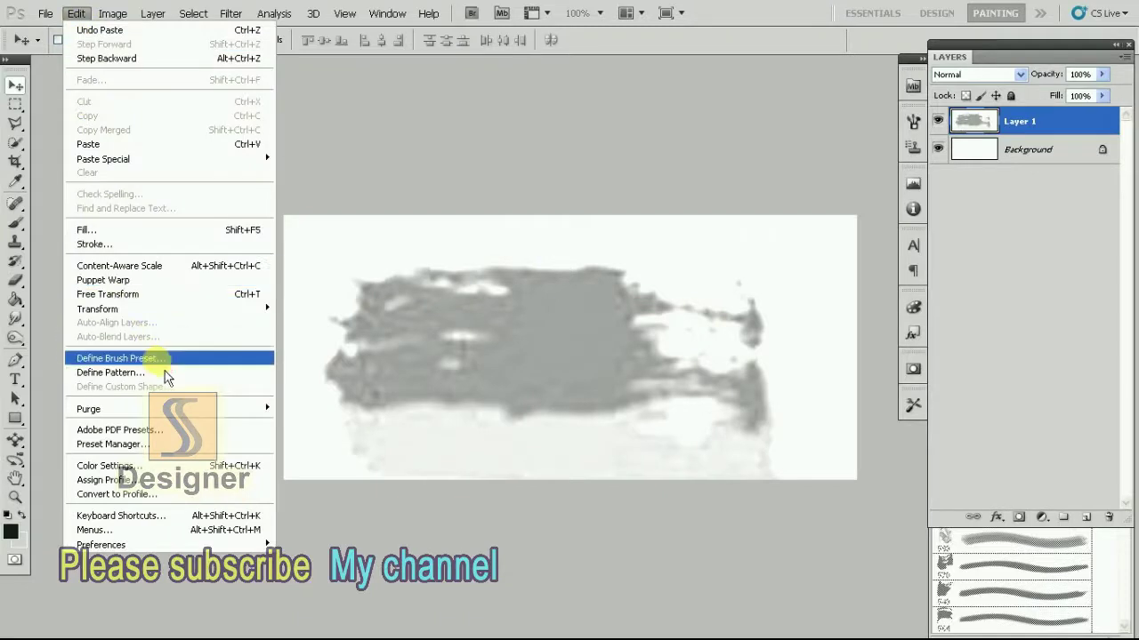
{"action": "left_click", "coordinate": [143, 356]}
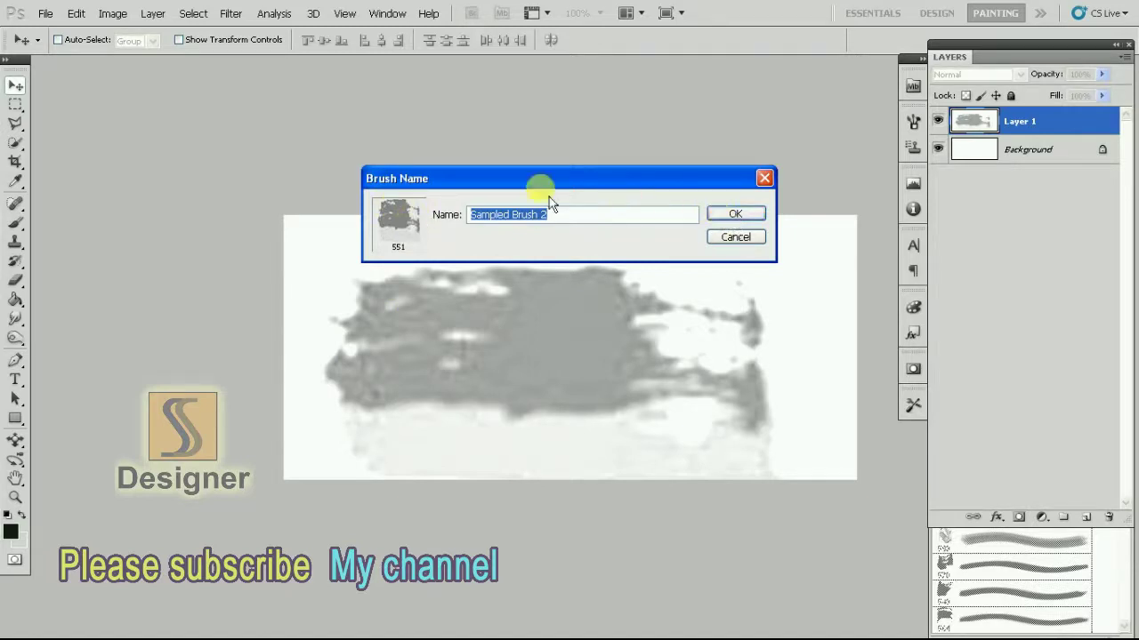
{"action": "type", "text": "sree  04"}
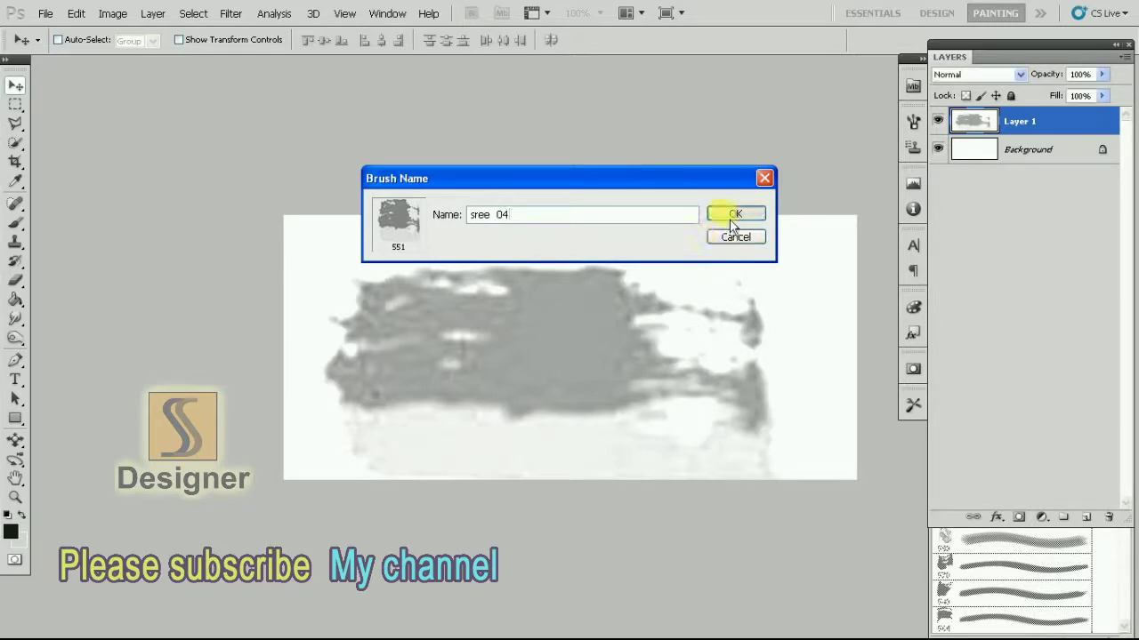
{"action": "left_click", "coordinate": [724, 214]}
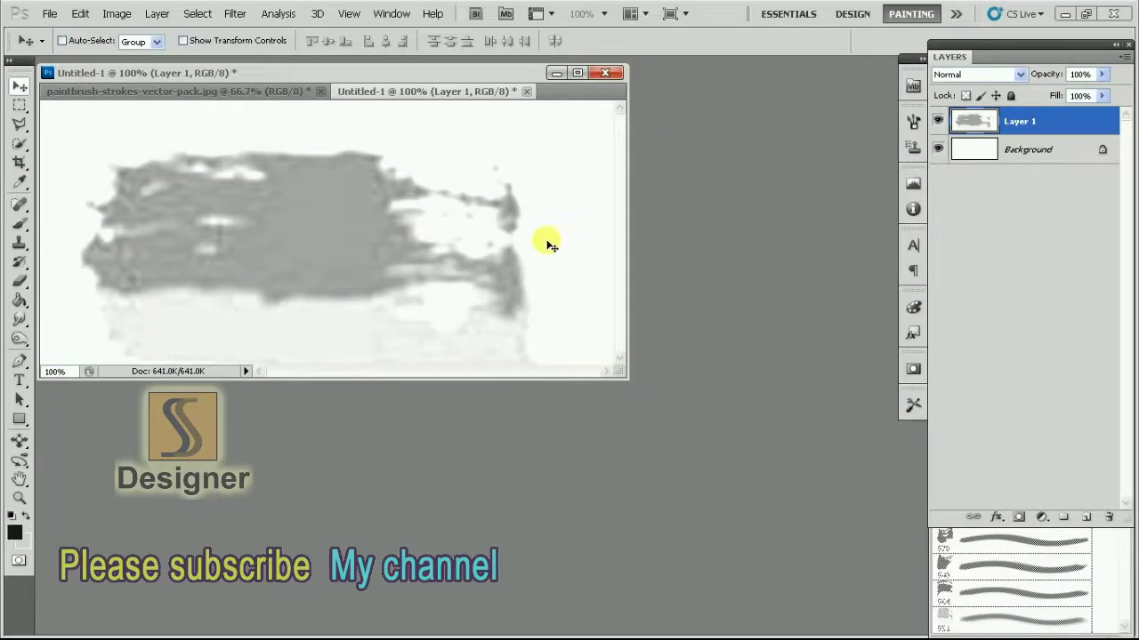
Step: Create a blank Untitled-2 document and float it in its own window
{"action": "left_click", "coordinate": [50, 14]}
{"action": "left_click", "coordinate": [71, 32]}
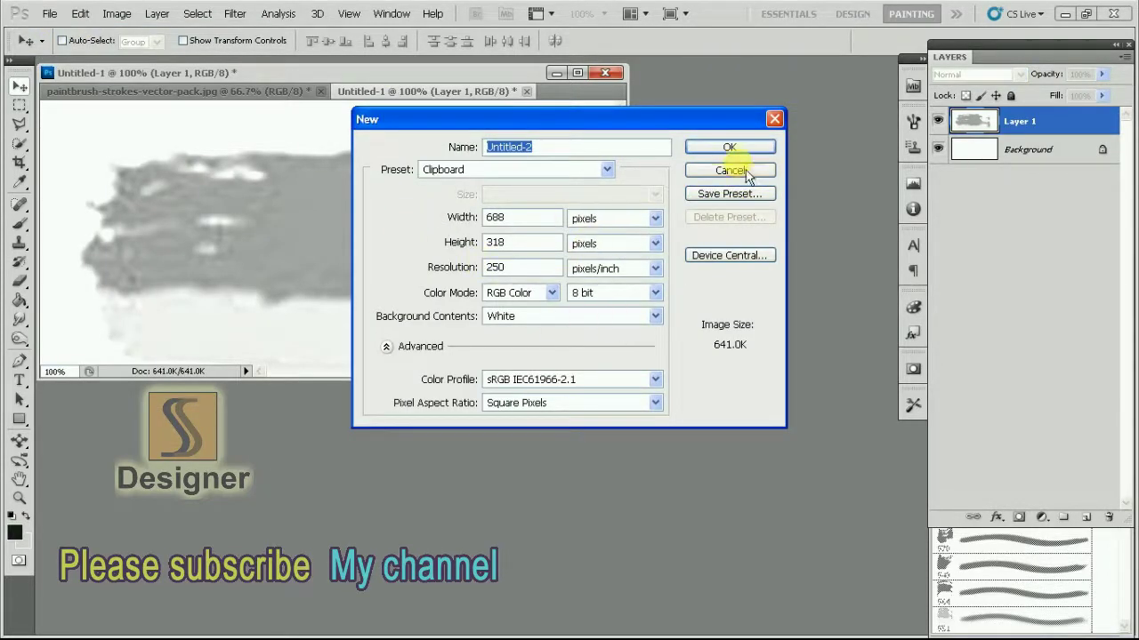
{"action": "left_click", "coordinate": [727, 148]}
{"action": "mouse_move", "coordinate": [463, 98]}
{"action": "left_mouse_down"}
{"action": "mouse_move", "coordinate": [610, 246]}
{"action": "mouse_move", "coordinate": [431, 258]}
{"action": "left_mouse_up"}
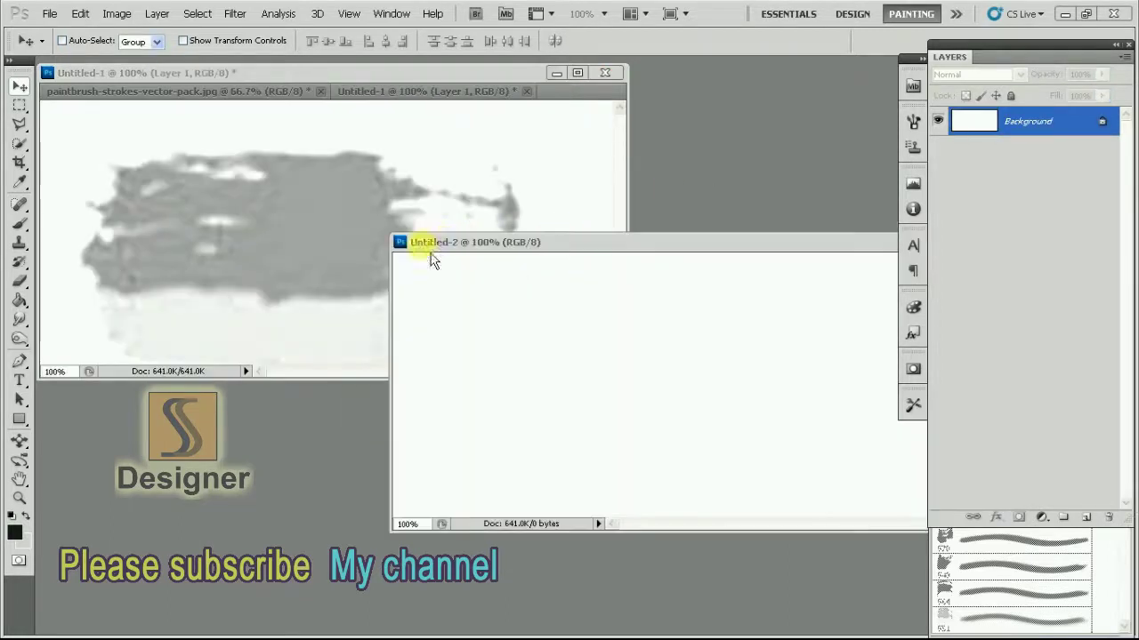
Step: Select the Brush Tool with the new 551 px stroke preset, test-stamping once and undoing it
{"action": "left_click", "coordinate": [27, 228]}
{"action": "left_click", "coordinate": [85, 220]}
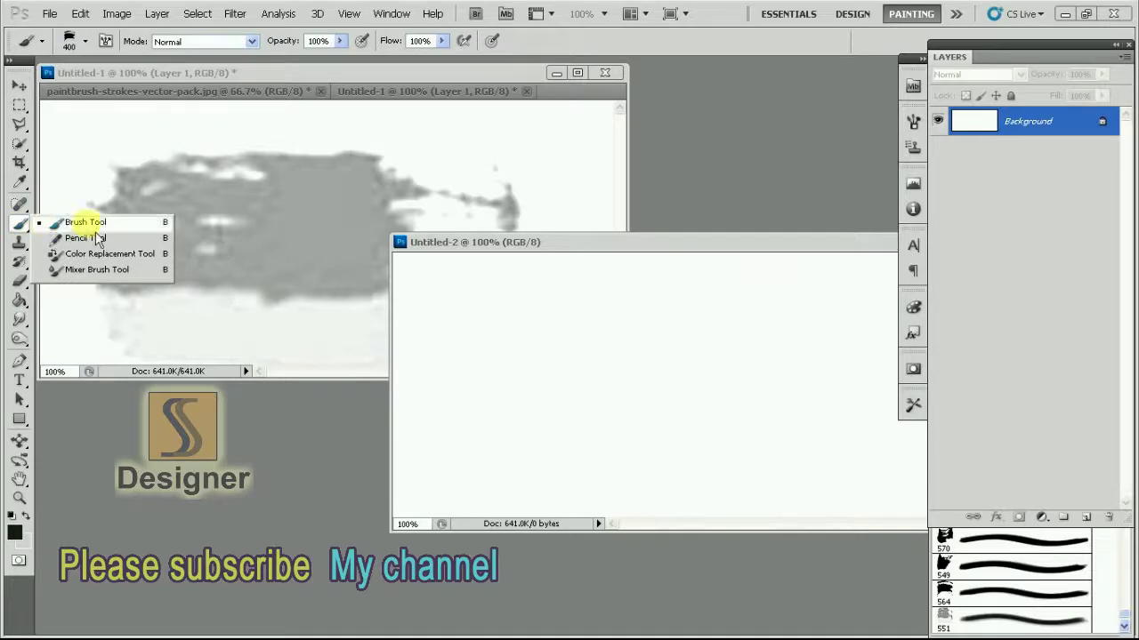
{"action": "left_click_drag", "start_coordinate": [517, 249], "coordinate": [287, 265]}
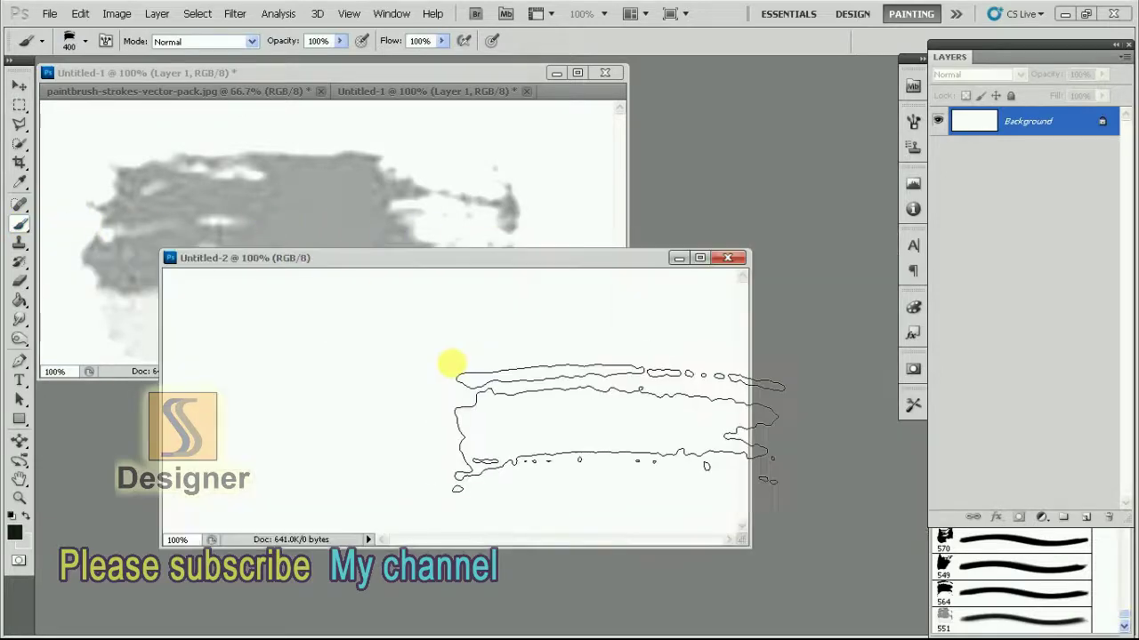
{"action": "left_click", "coordinate": [85, 40]}
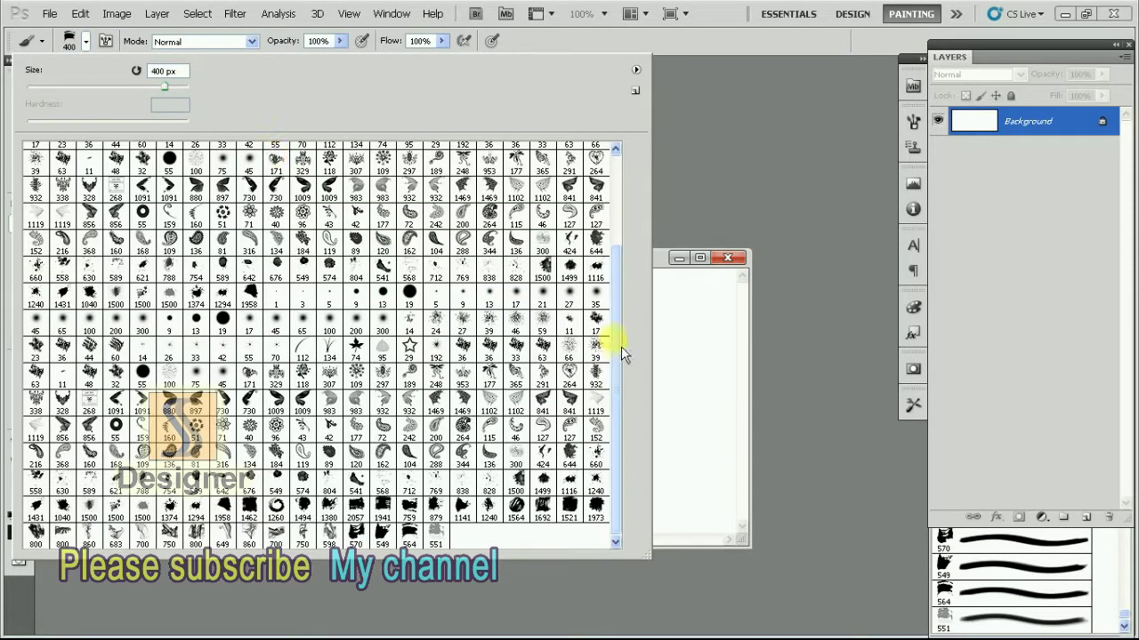
{"action": "left_click", "coordinate": [436, 534]}
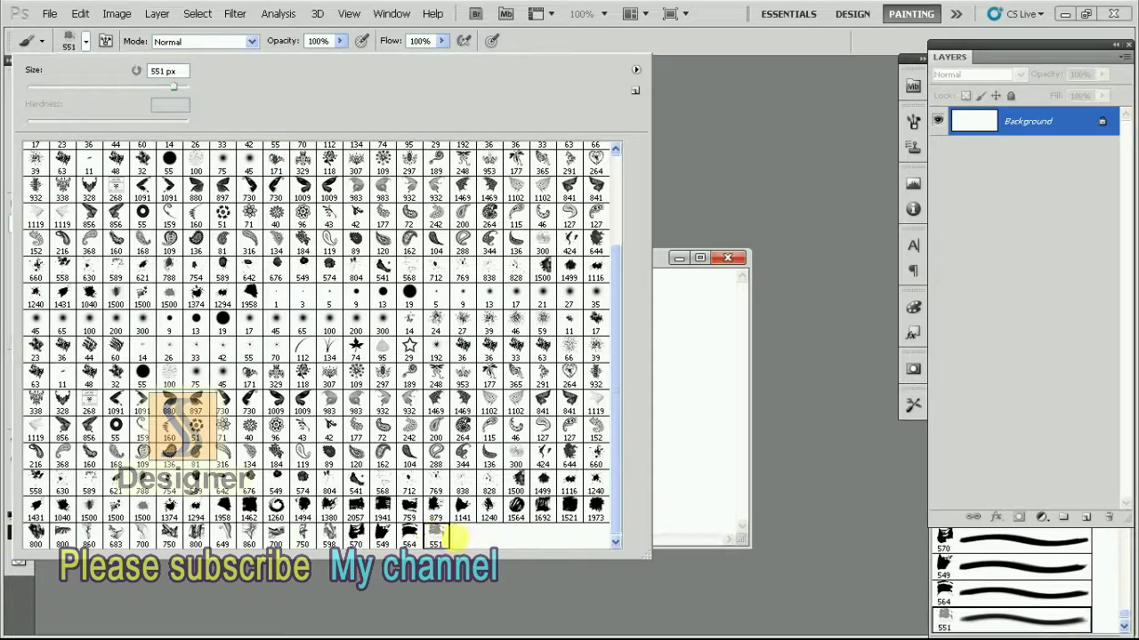
{"action": "left_click", "coordinate": [952, 414]}
{"action": "left_click", "coordinate": [703, 374]}
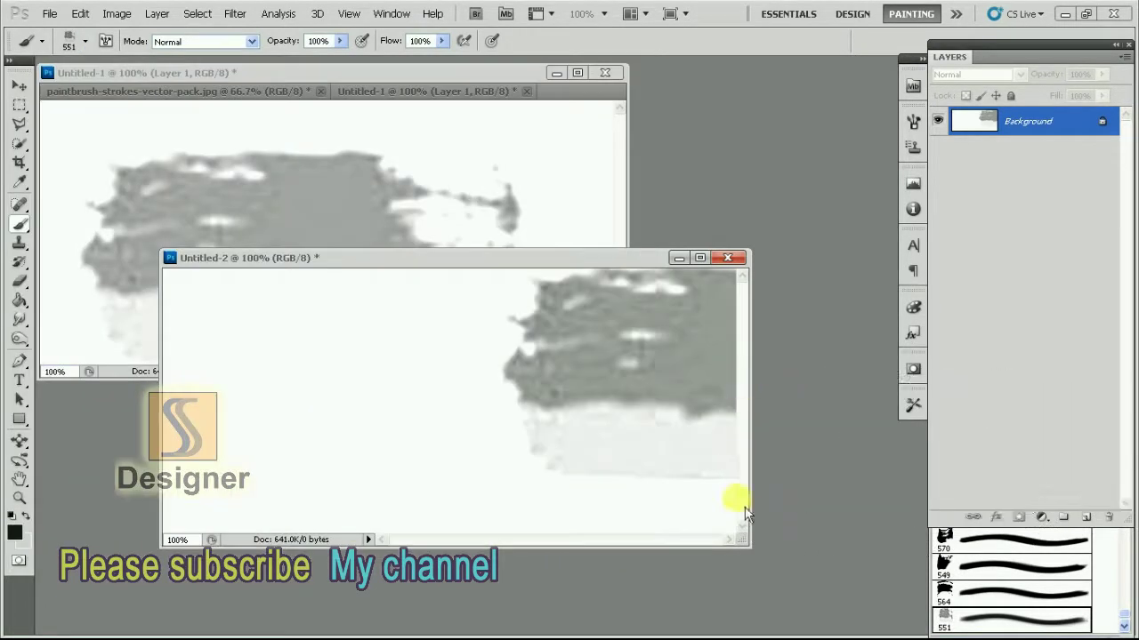
{"action": "key", "text": "ctrl+z"}
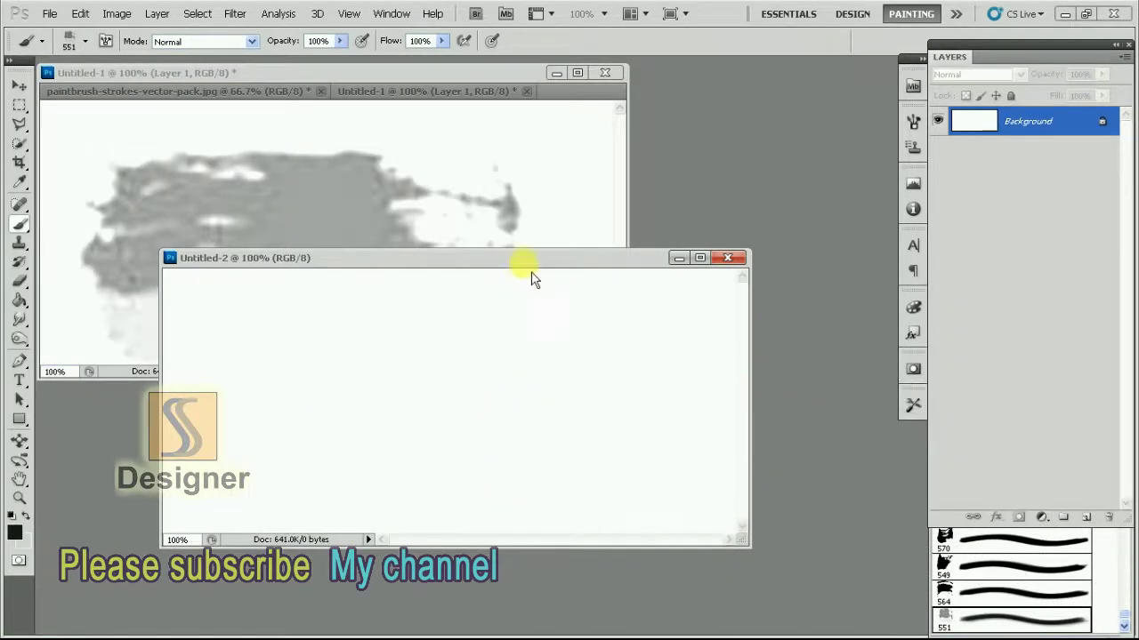
{"action": "left_click_drag", "start_coordinate": [530, 267], "coordinate": [592, 267]}
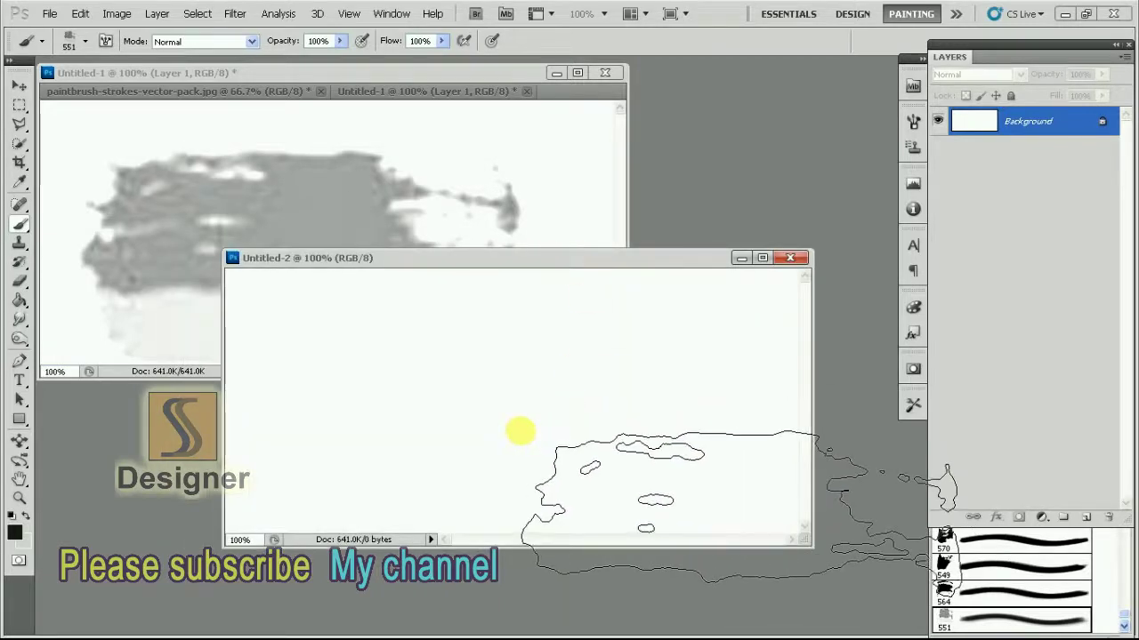
Step: Stamp the 551 px grey stroke once onto a new Layer 1 in Untitled-2
{"action": "left_click", "coordinate": [1100, 534]}
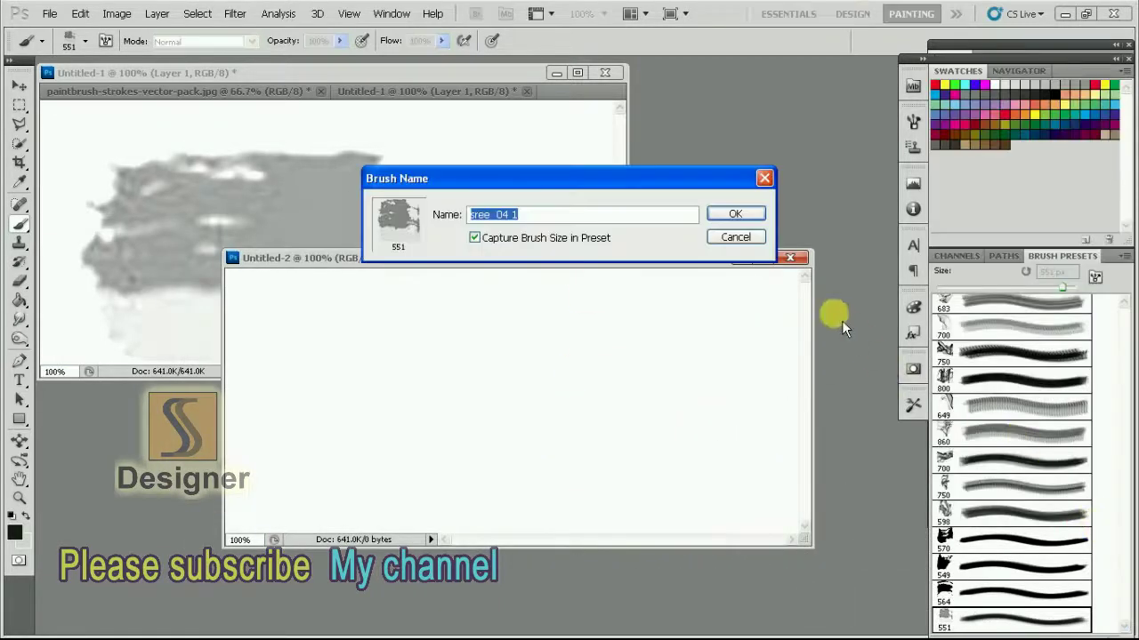
{"action": "key", "text": "Escape"}
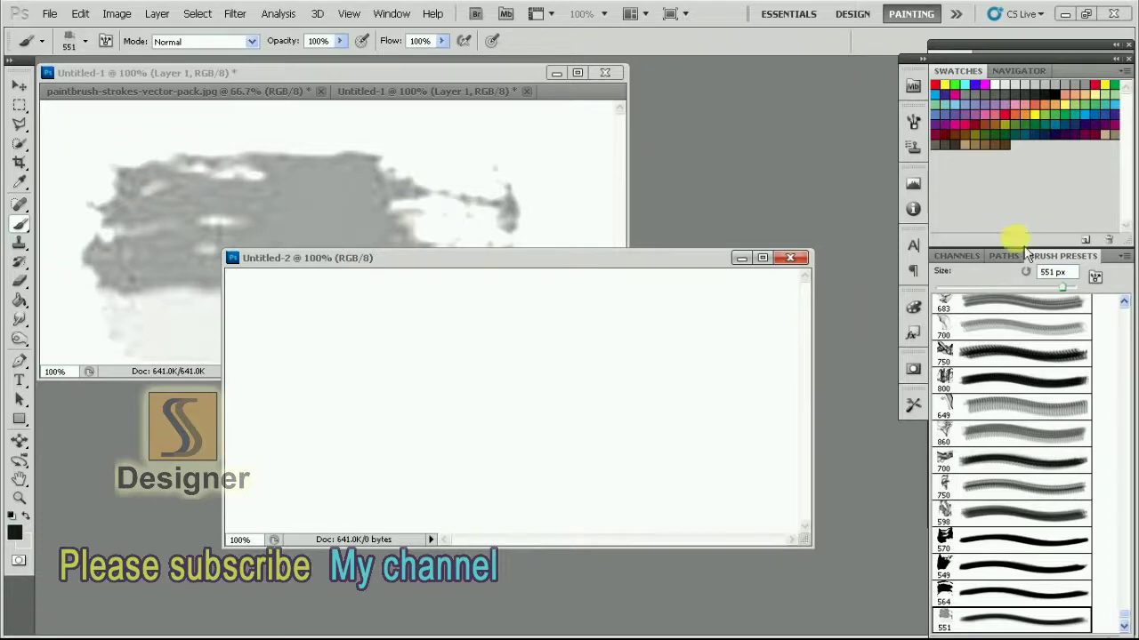
{"action": "key", "text": "F7"}
{"action": "left_click", "coordinate": [1091, 519]}
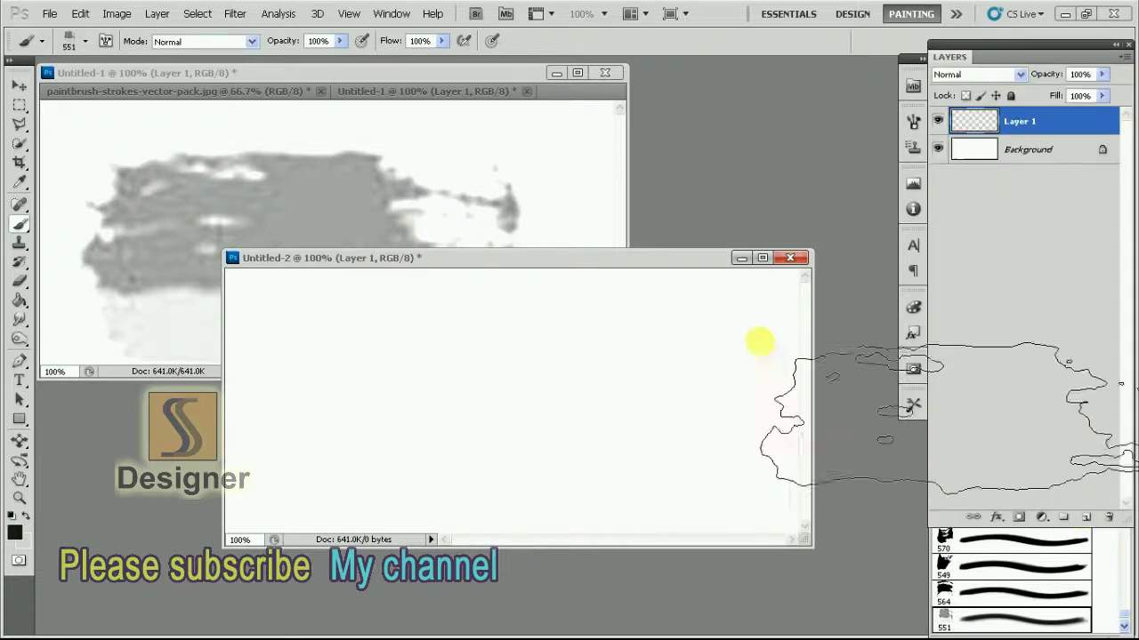
{"action": "left_click", "coordinate": [538, 431]}
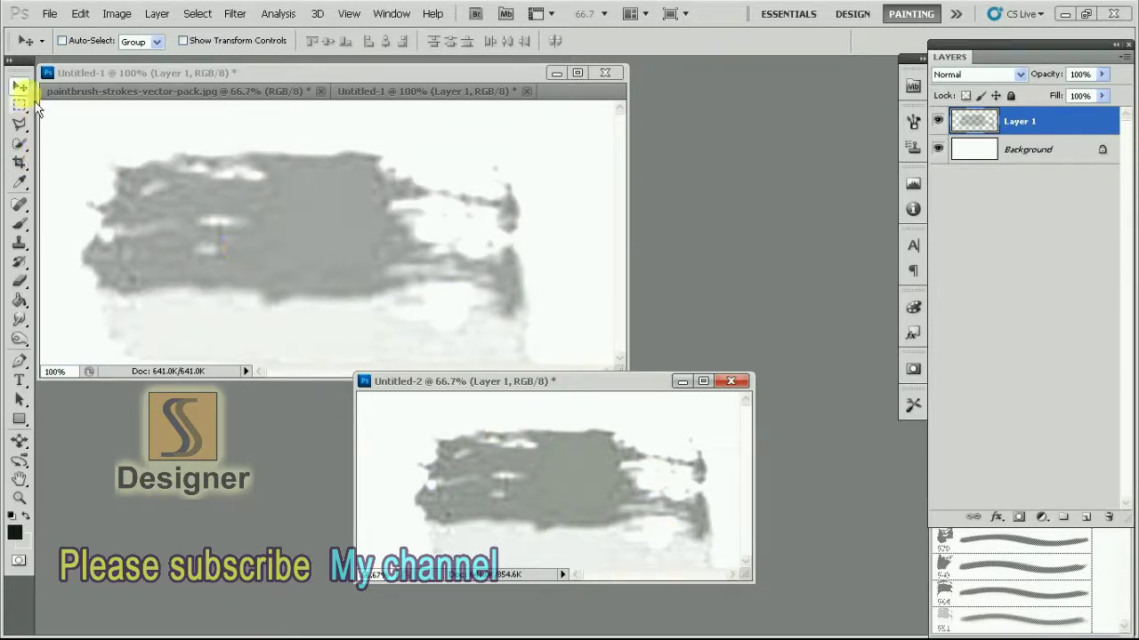
Step: Fill the Untitled-2 Background layer bright green with the Paint Bucket
{"action": "left_click_drag", "start_coordinate": [560, 472], "coordinate": [585, 464]}
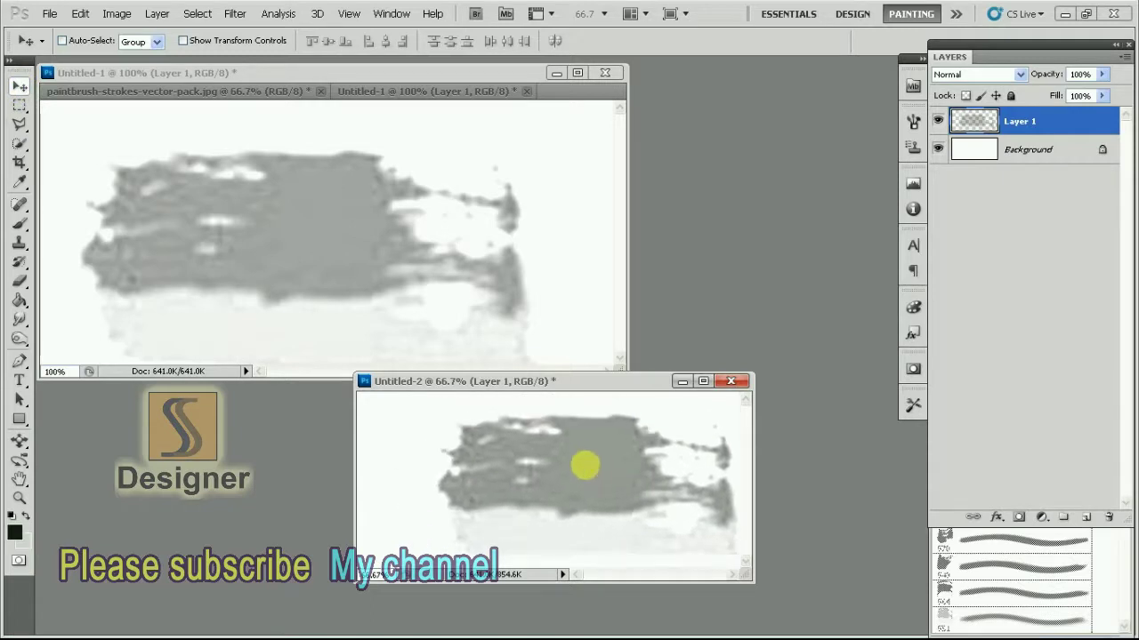
{"action": "left_click", "coordinate": [1076, 149]}
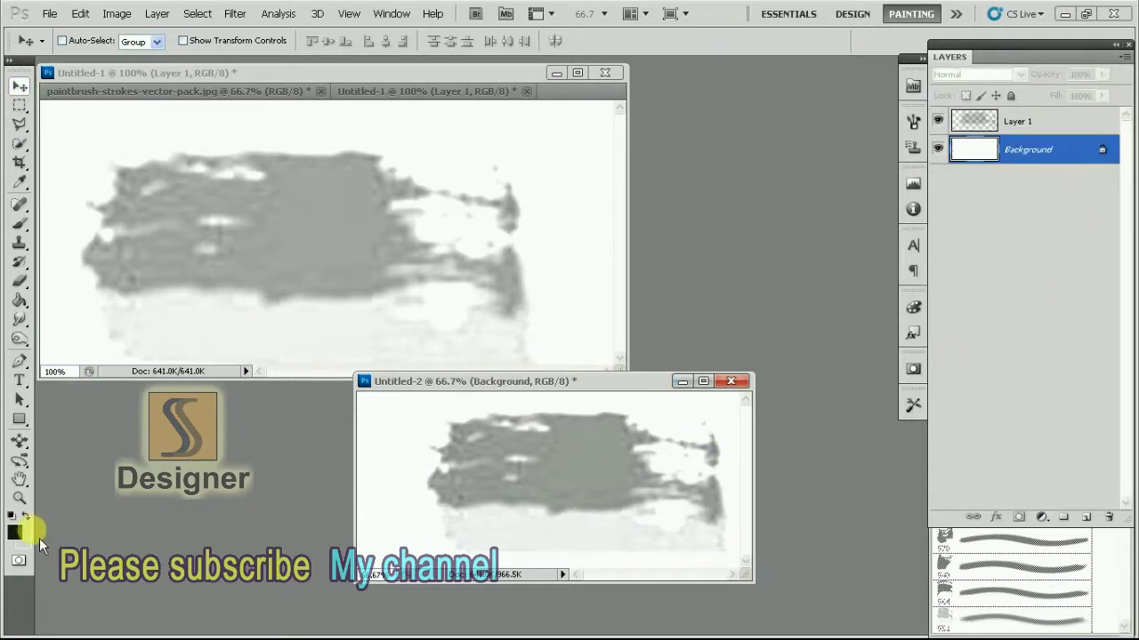
{"action": "left_click", "coordinate": [13, 532]}
{"action": "left_click", "coordinate": [834, 400]}
{"action": "left_click", "coordinate": [833, 352]}
{"action": "left_click", "coordinate": [1042, 328]}
{"action": "left_click", "coordinate": [19, 301]}
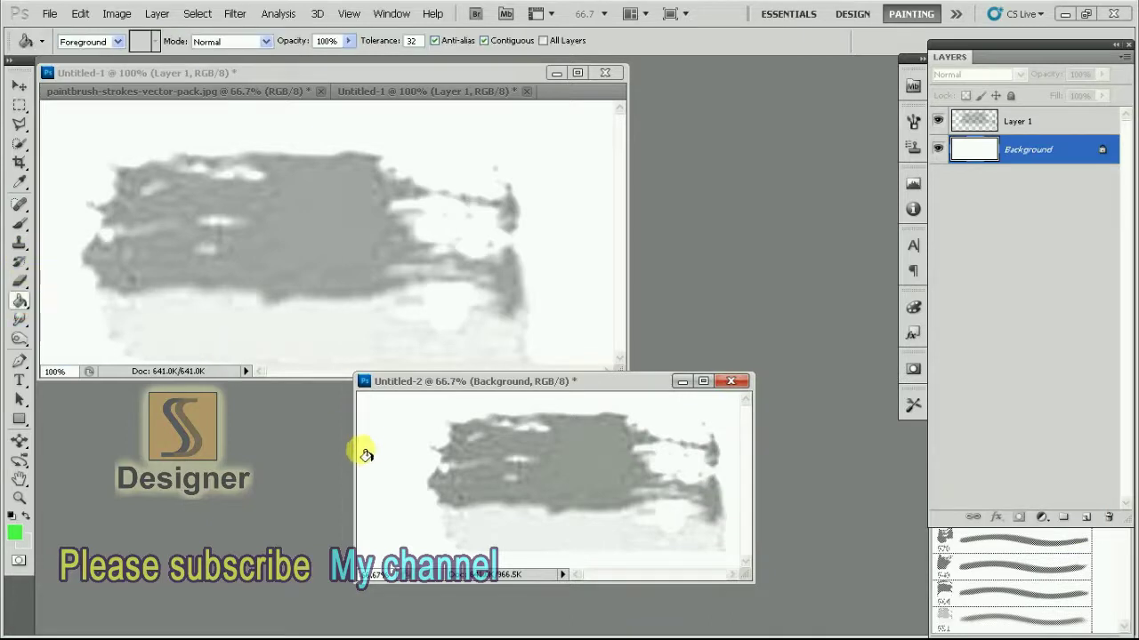
{"action": "left_click", "coordinate": [453, 483]}
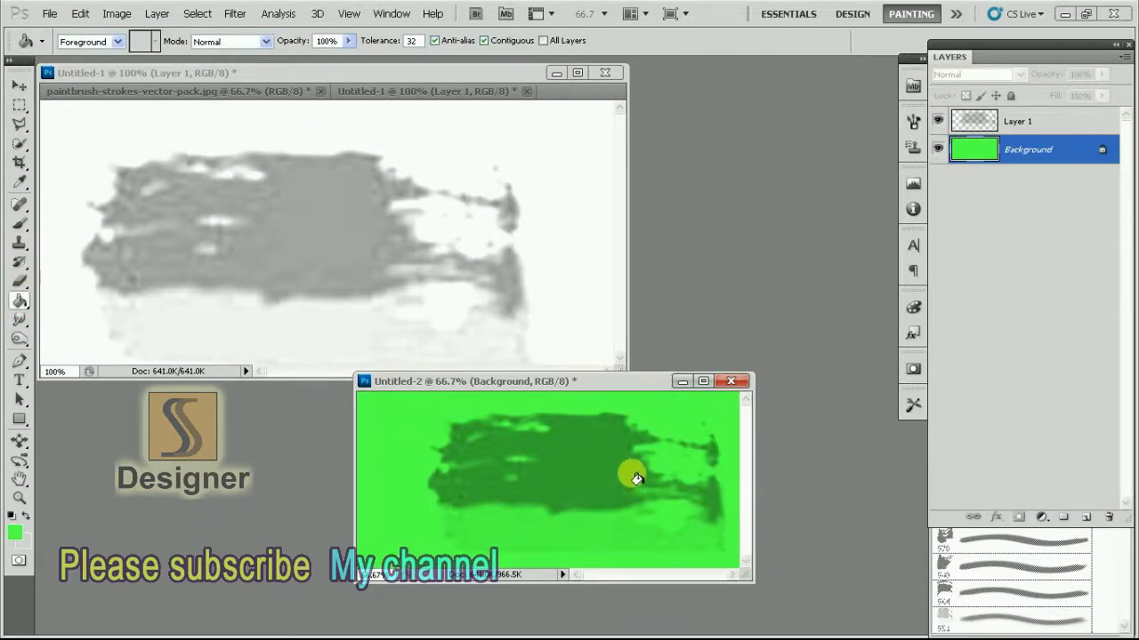
Step: Move the stroke on Layer 1 to the left and float Untitled-1 into its own window
{"action": "left_click", "coordinate": [1023, 129]}
{"action": "key", "text": "v"}
{"action": "left_click_drag", "start_coordinate": [592, 465], "coordinate": [556, 469]}
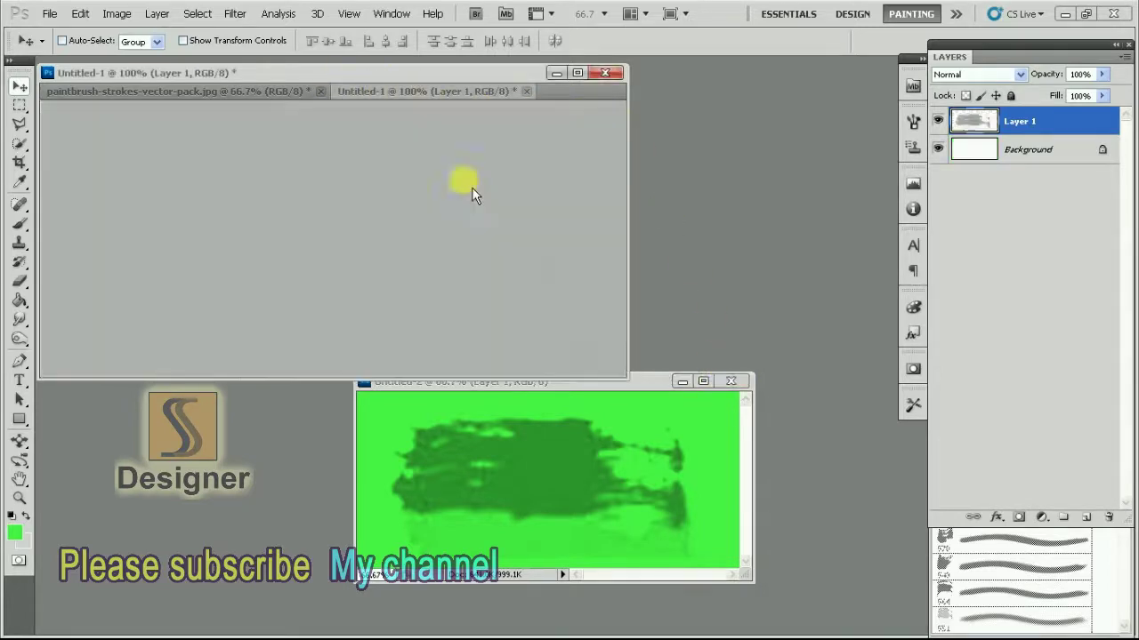
{"action": "left_click_drag", "start_coordinate": [405, 108], "coordinate": [478, 181]}
Step: View the brush-strokes sheet in Full Screen Mode and pan to the right-hand strokes
{"action": "key", "text": "f"}
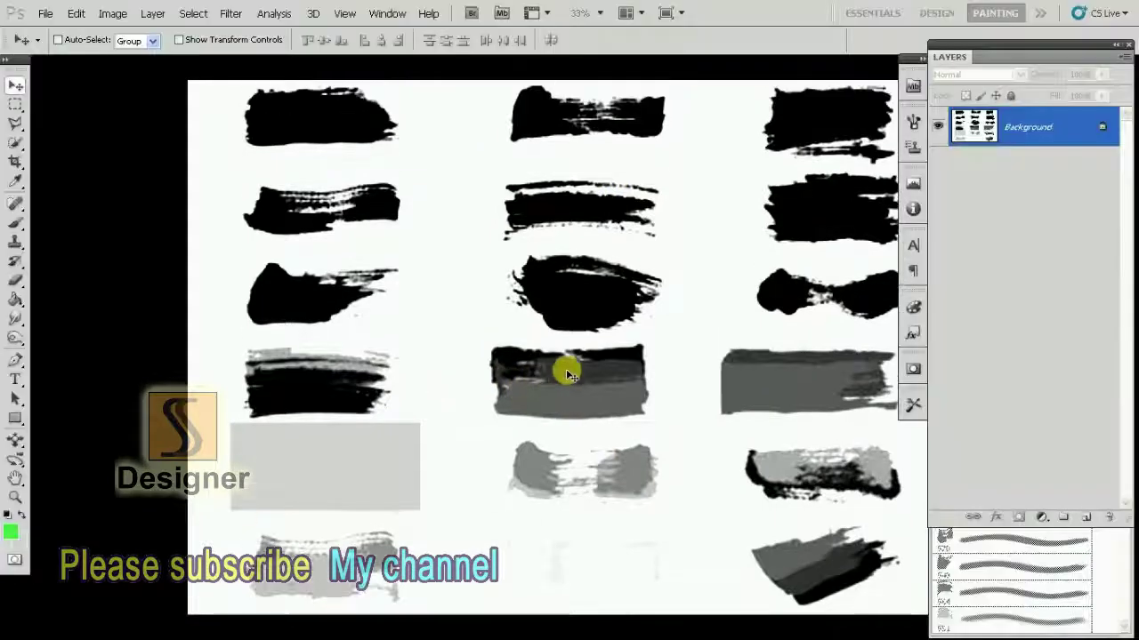
{"action": "left_click_drag", "start_coordinate": [592, 373], "coordinate": [505, 379]}
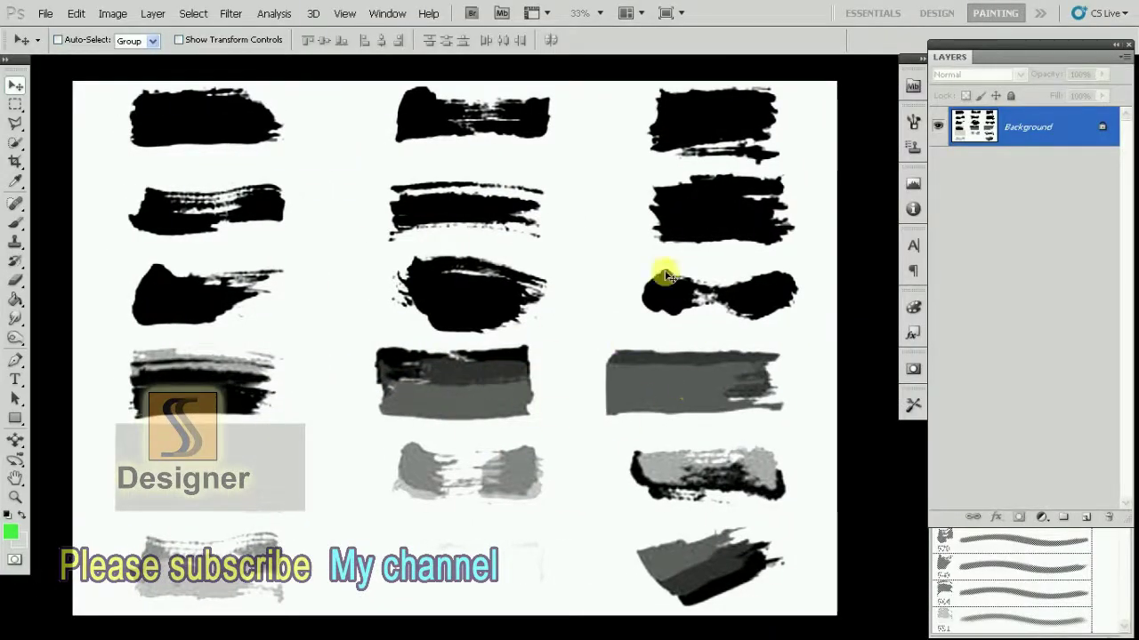